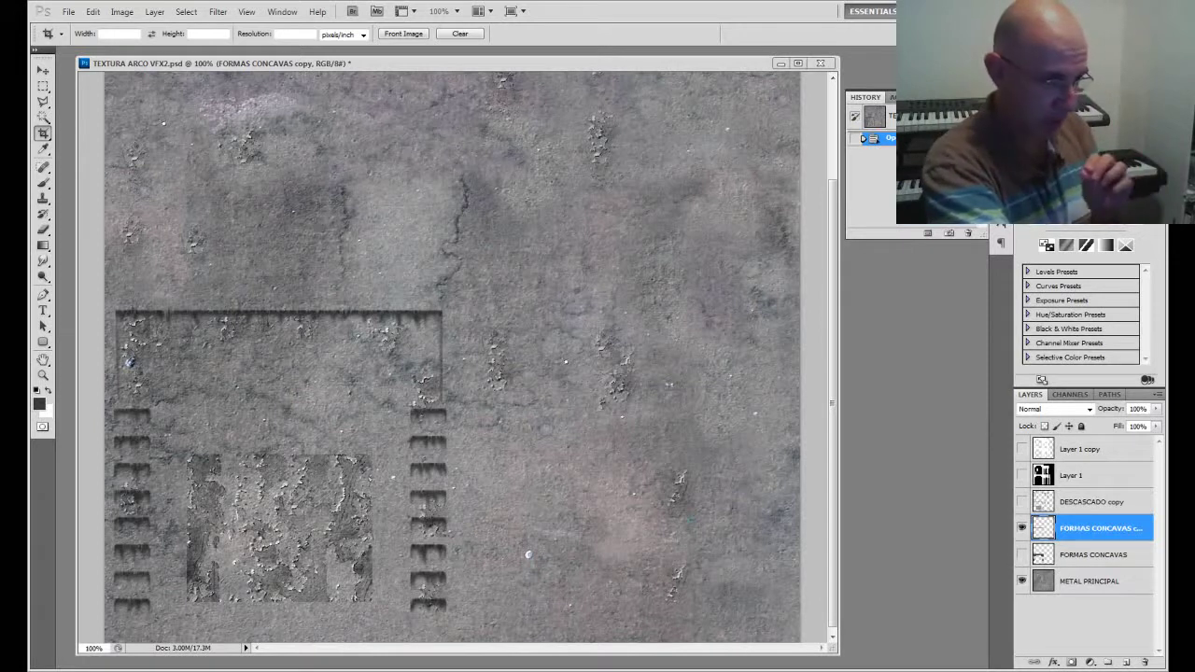
Step: Switch from the Photoshop texture document to the GOTHIC.max arch scene in 3ds Max
left_click(740, 665)
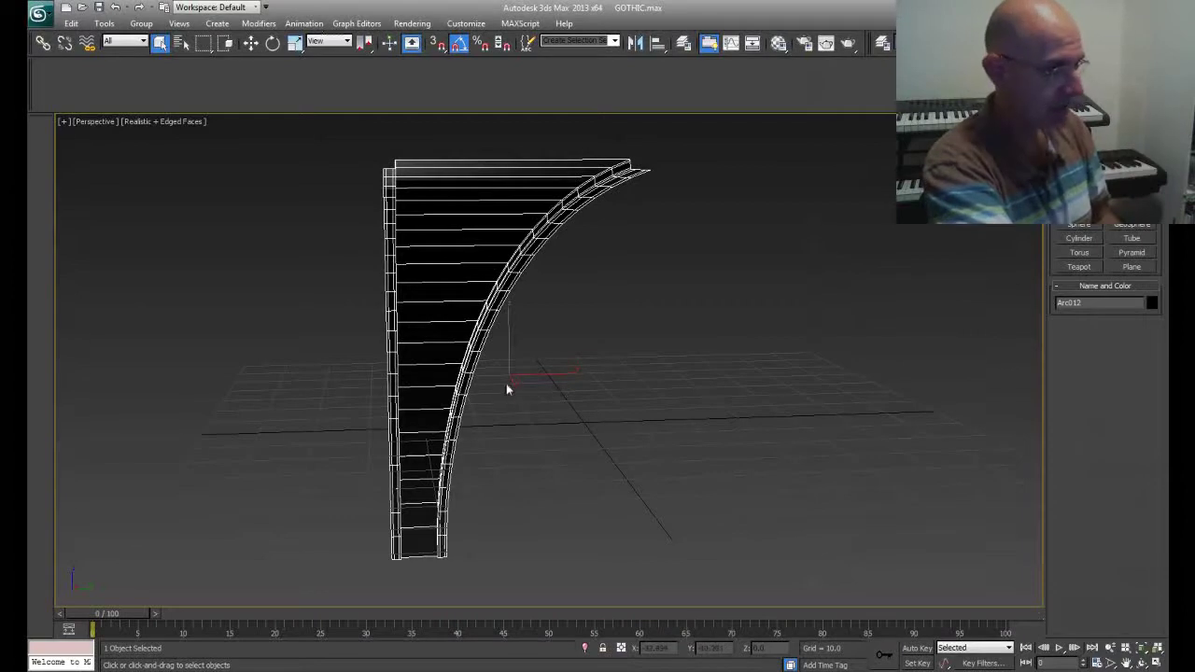
mouse_move(554, 408)
middle_mouse_down("alt")
mouse_move(550, 382)
mouse_move(537, 386)
middle_mouse_up("alt")
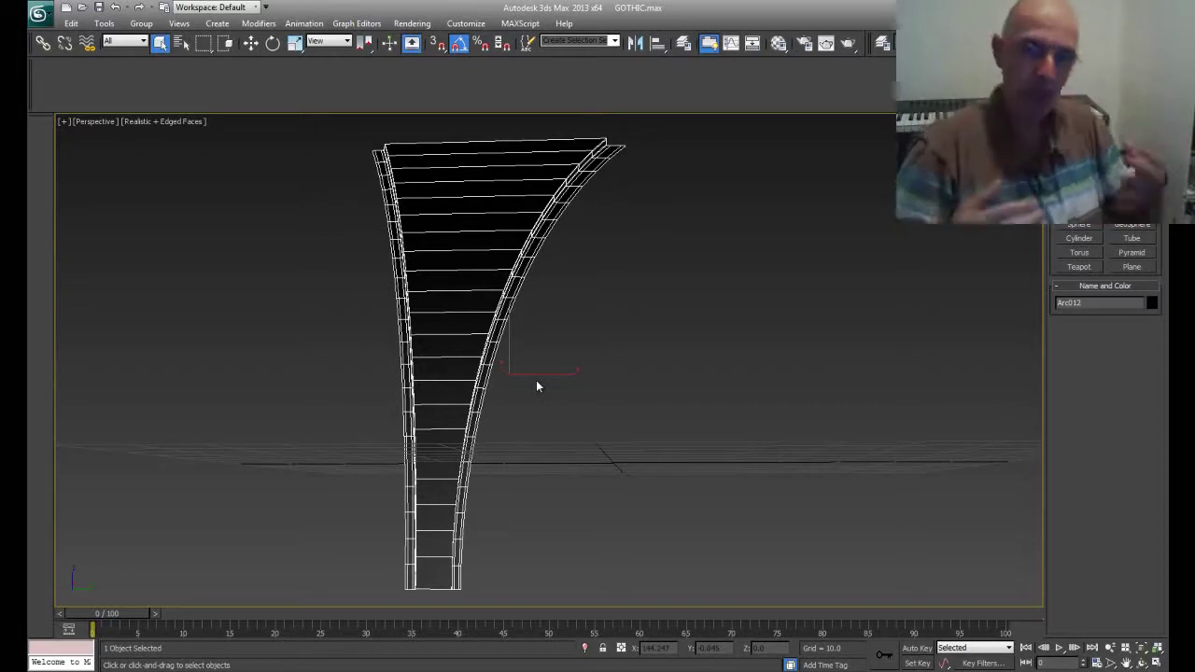
mouse_move(620, 376)
middle_mouse_down("alt")
mouse_move(545, 371)
mouse_move(785, 439)
mouse_move(613, 370)
mouse_move(616, 396)
middle_mouse_up("alt")
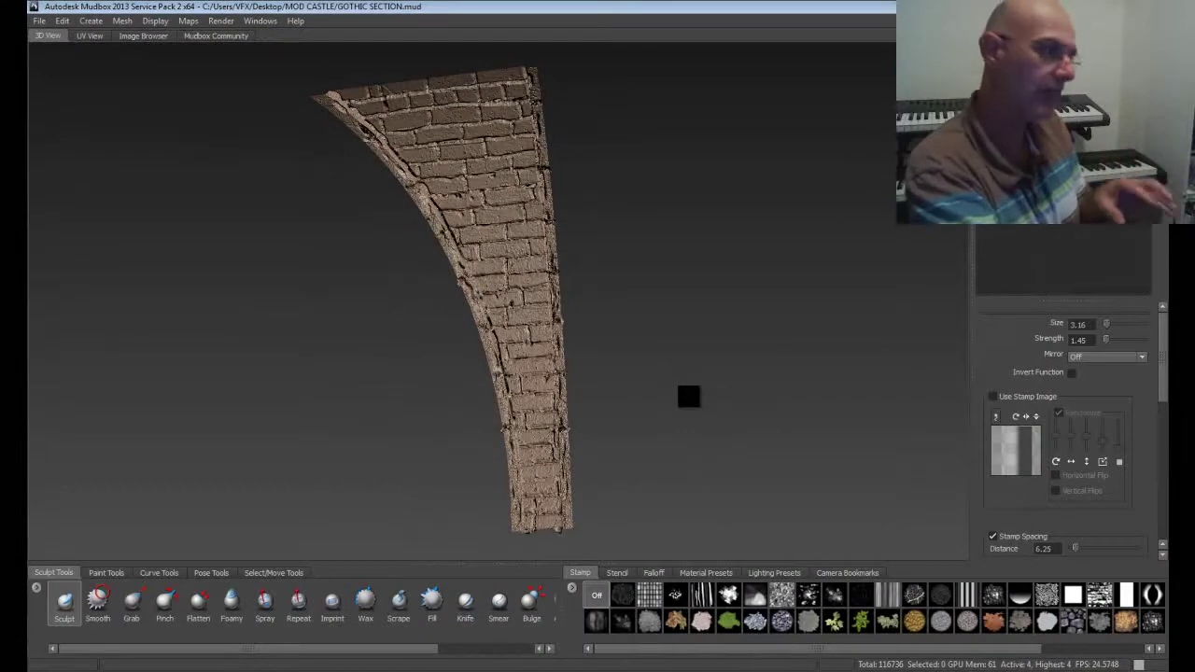
Step: Rotate the Mudbox 3D view around the GOTHIC SECTION brick arch
mouse_move(602, 255)
left_mouse_down("alt")
mouse_move(688, 248)
mouse_move(622, 240)
mouse_move(659, 248)
mouse_move(672, 187)
mouse_move(738, 221)
mouse_move(765, 296)
mouse_move(740, 261)
mouse_move(667, 280)
mouse_move(653, 244)
mouse_move(688, 234)
mouse_move(690, 257)
left_mouse_up("alt")
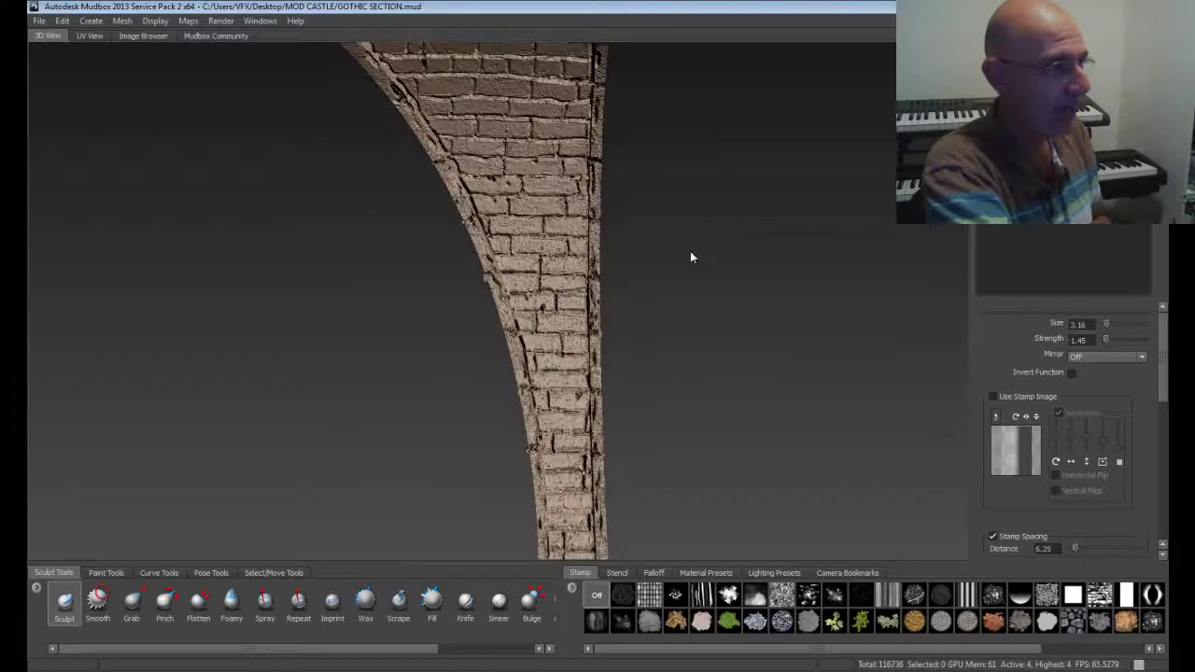
Step: Preview BRCK03L.JPG and stone_03.jpg in the Image Browser, then go back to the 3D view
left_click(138, 35)
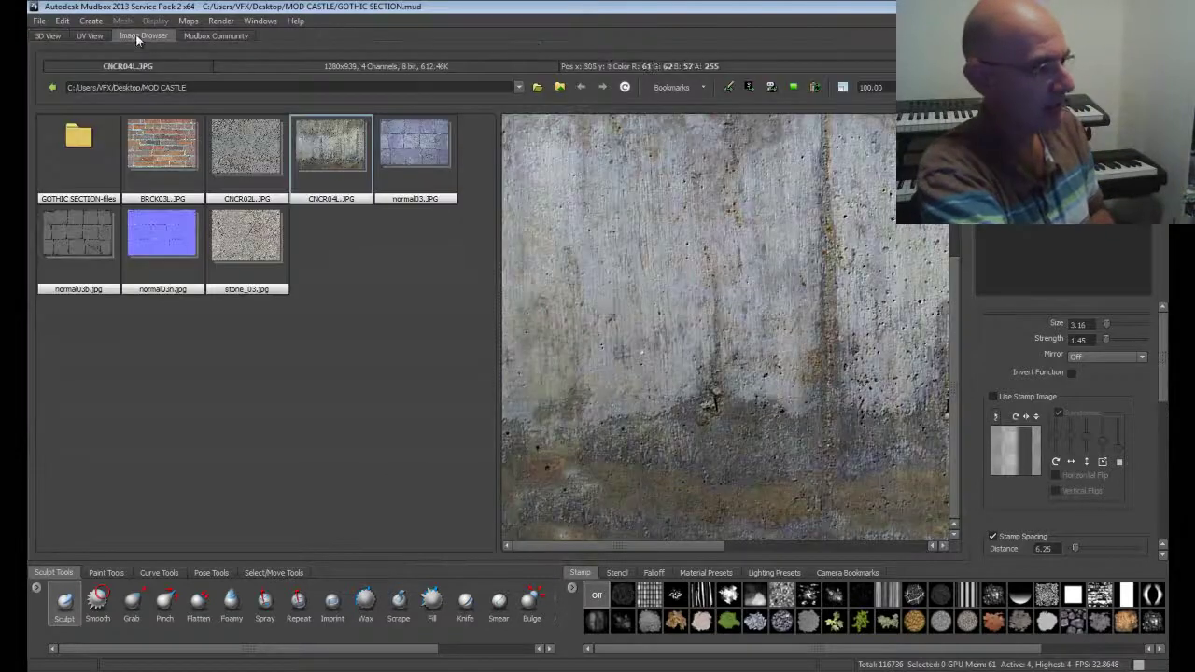
left_click(174, 144)
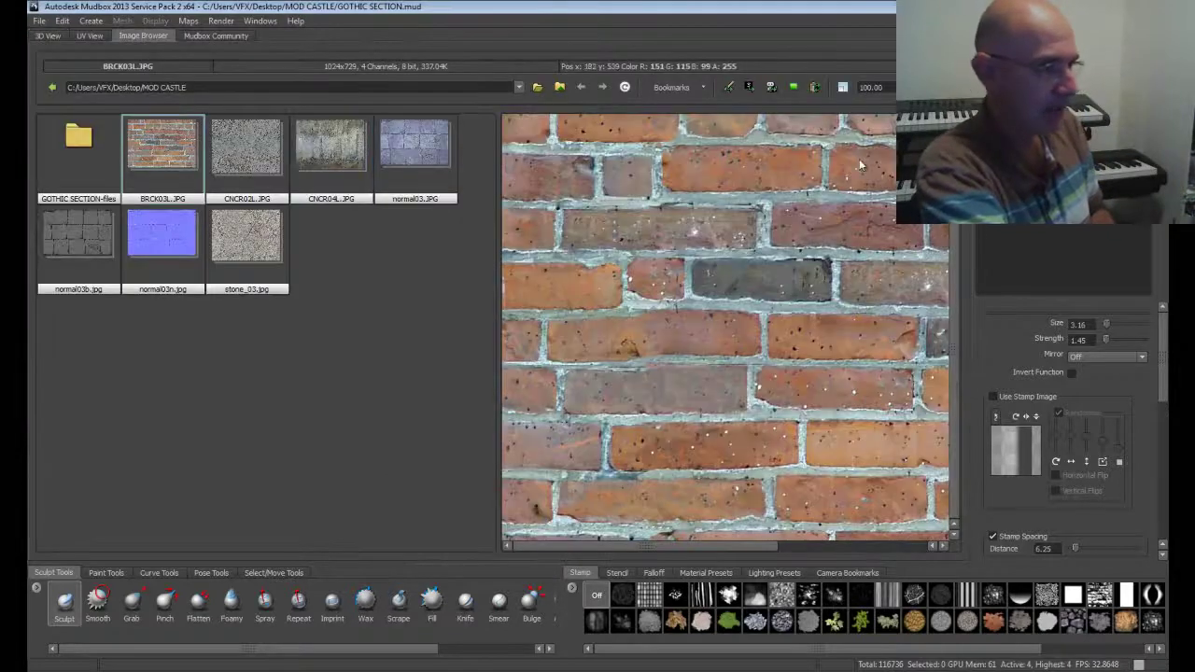
left_click(259, 238)
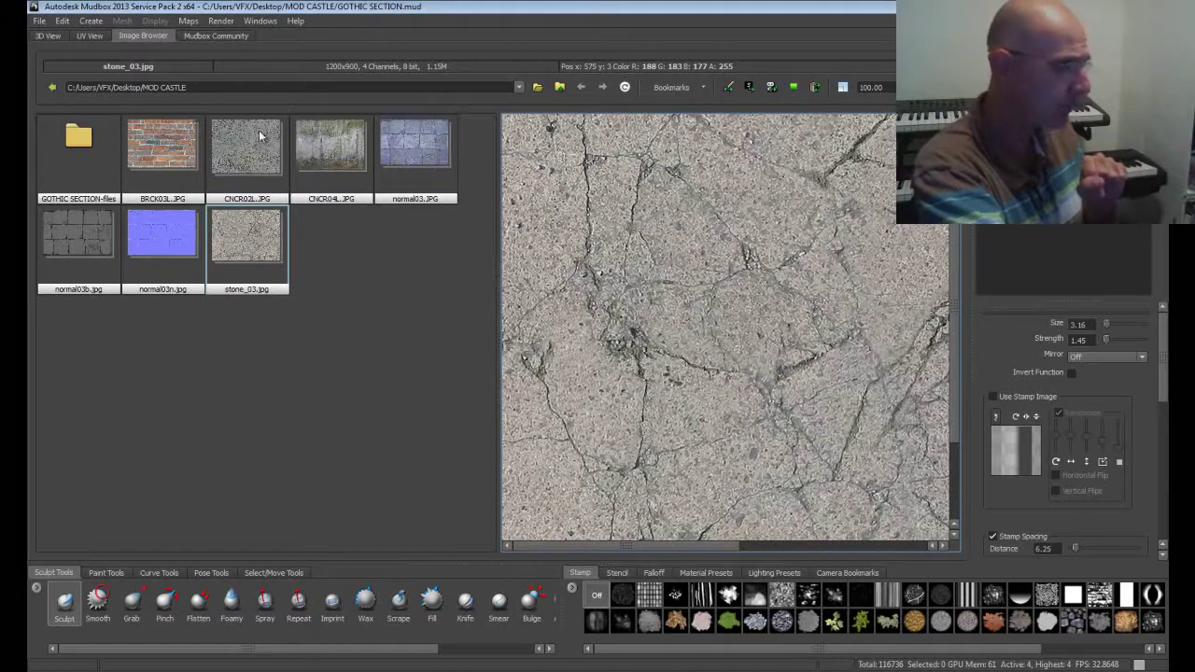
left_click(49, 35)
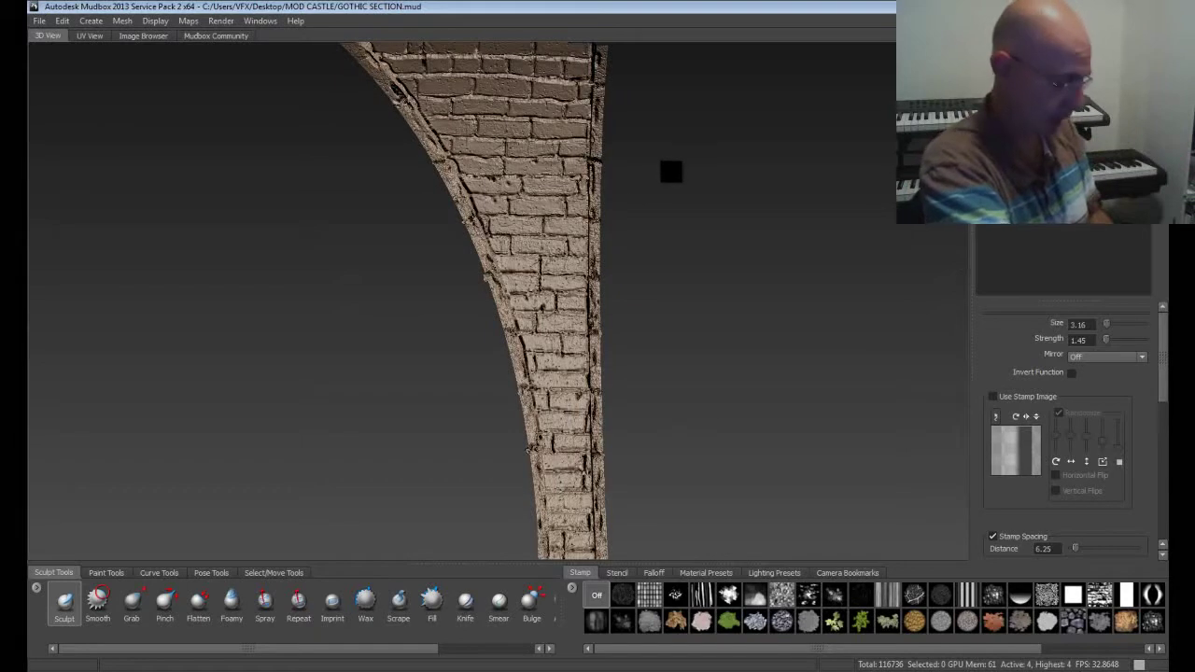
Step: Orbit and zoom around the textured arch to inspect its coloured bricks and deep mortar joints
mouse_move(669, 170)
left_mouse_down("alt")
mouse_move(666, 155)
mouse_move(621, 167)
mouse_move(629, 192)
mouse_move(700, 165)
mouse_move(712, 177)
mouse_move(704, 192)
mouse_move(637, 163)
mouse_move(647, 139)
mouse_move(660, 158)
left_mouse_up("alt")
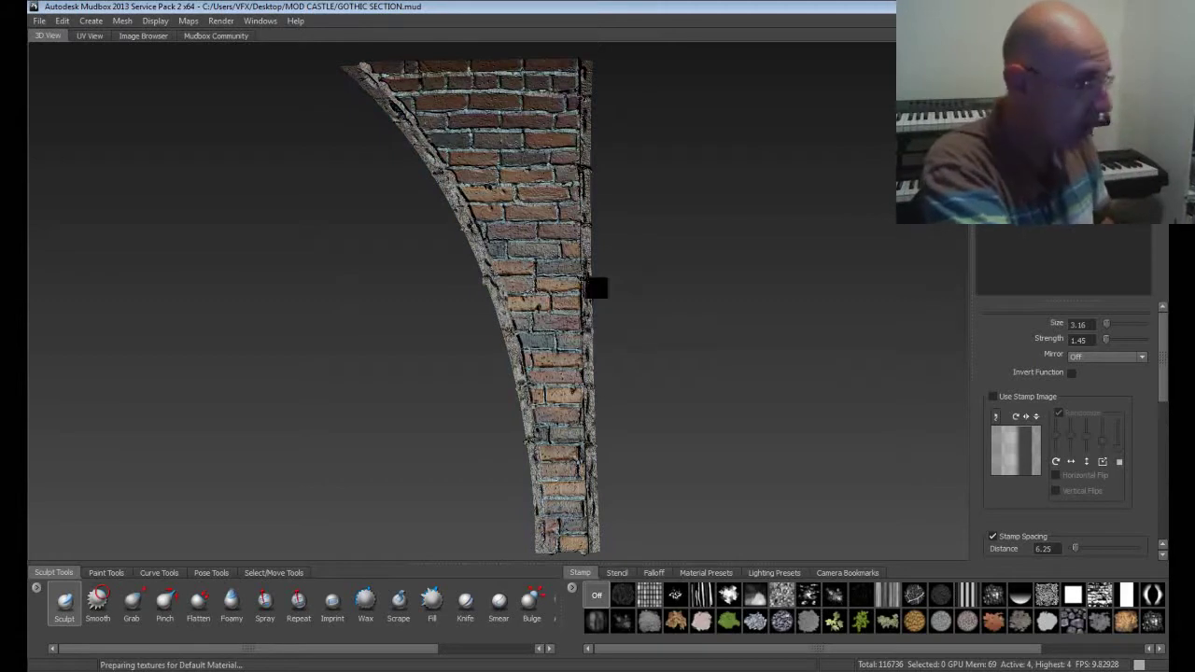
mouse_move(556, 289)
left_mouse_down("alt")
mouse_move(528, 301)
mouse_move(535, 193)
mouse_move(628, 154)
mouse_move(626, 143)
left_mouse_up("alt")
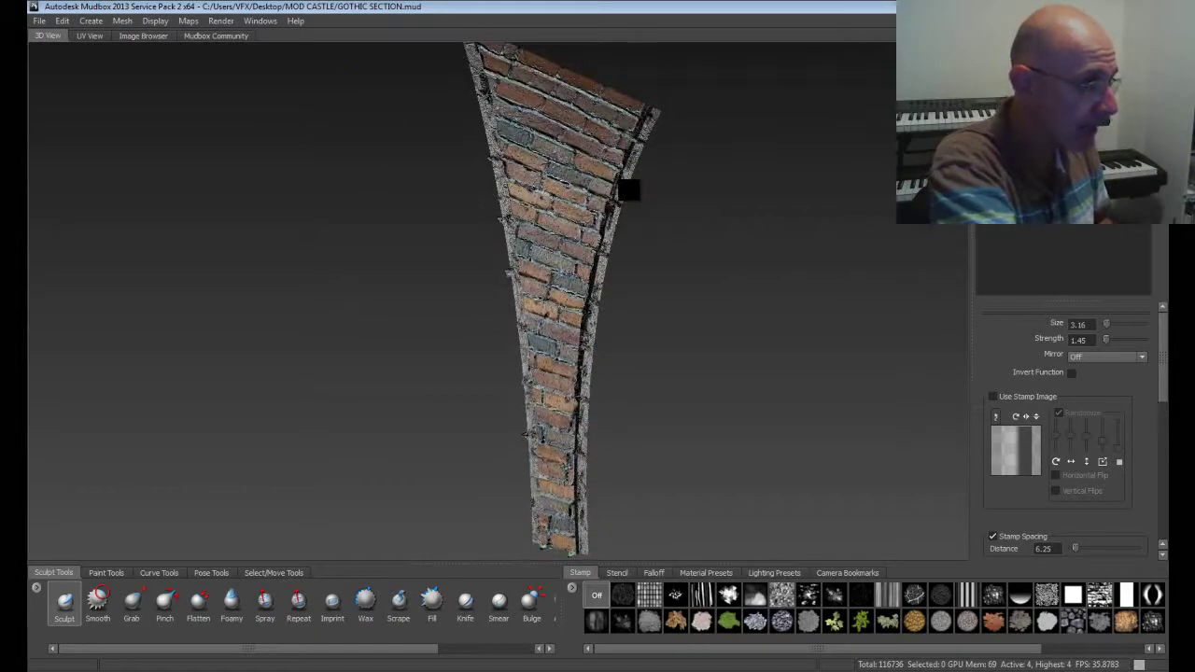
left_click_drag(549, 274, 478, 254, "alt")
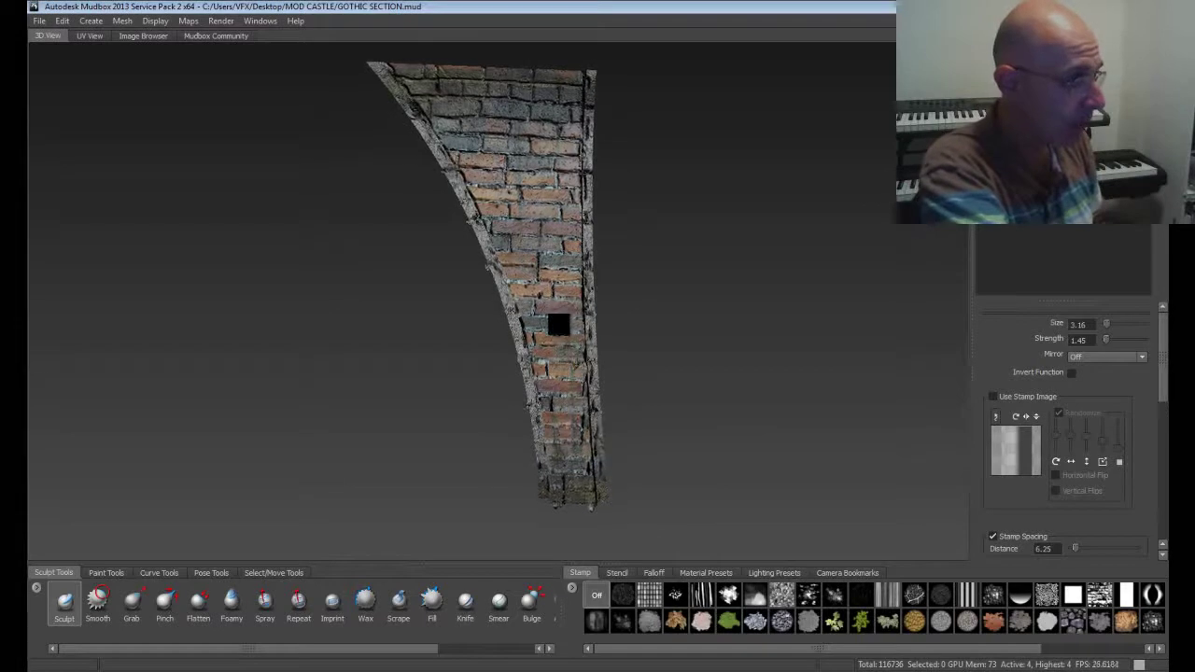
left_click_drag(558, 324, 566, 327, "alt")
right_click_drag(493, 353, 693, 336, "alt")
mouse_move(585, 232)
left_mouse_down("alt")
mouse_move(590, 275)
mouse_move(563, 253)
mouse_move(563, 317)
mouse_move(570, 256)
mouse_move(541, 181)
mouse_move(542, 274)
mouse_move(533, 195)
mouse_move(395, 214)
mouse_move(342, 139)
mouse_move(448, 267)
mouse_move(479, 150)
mouse_move(486, 190)
left_mouse_up("alt")
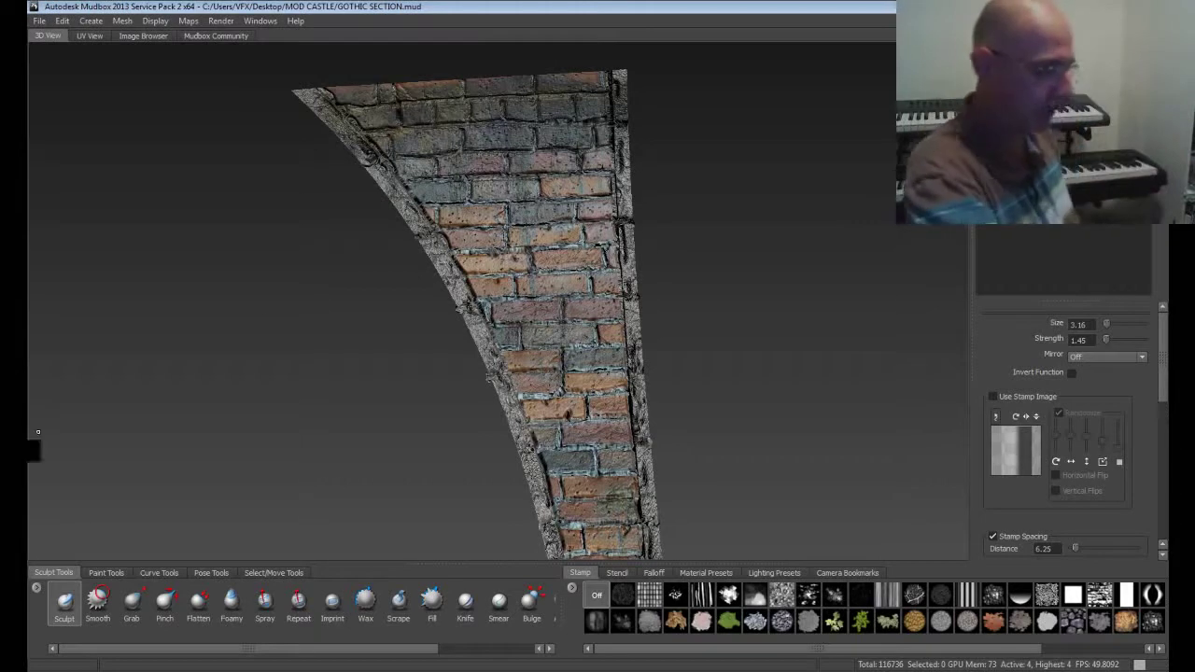
Step: Back in Photoshop, briefly show and then hide Layer 1's black-and-white shape mask
key("alt+Tab")
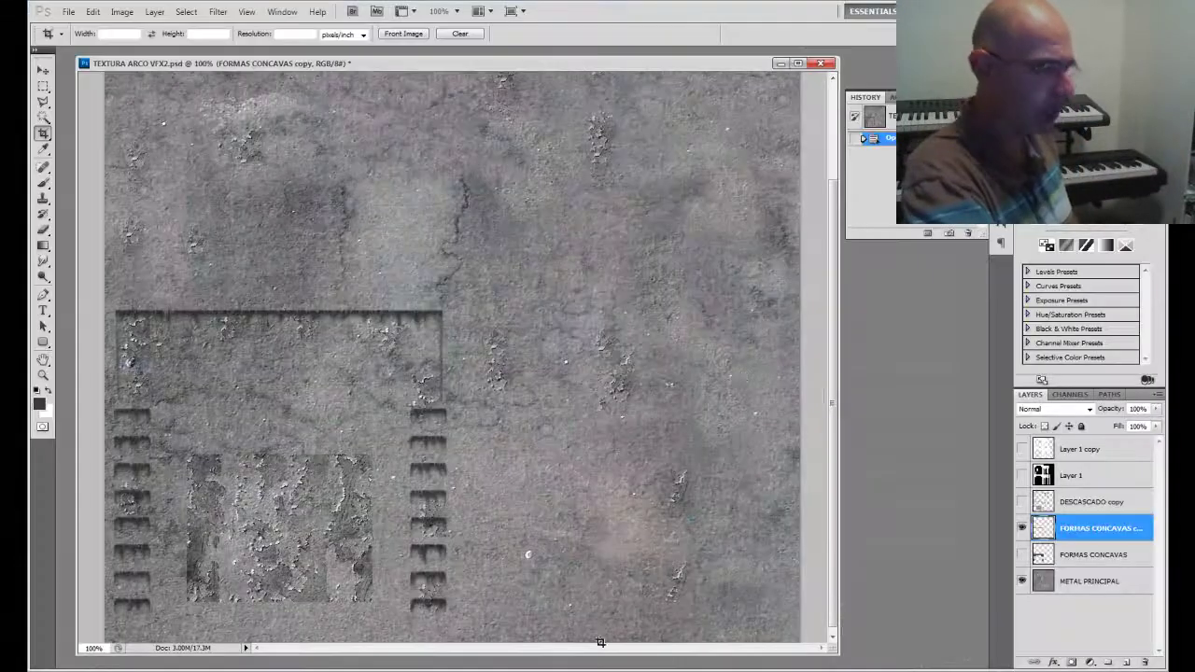
left_click_drag(836, 263, 837, 267)
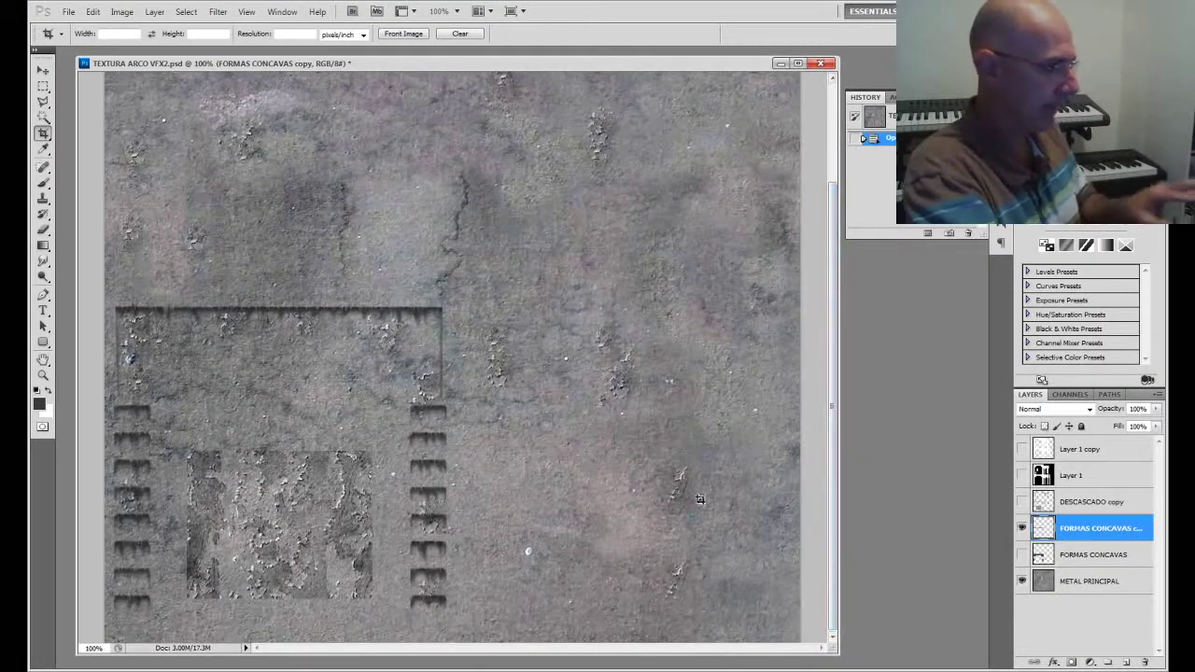
left_click(1023, 477)
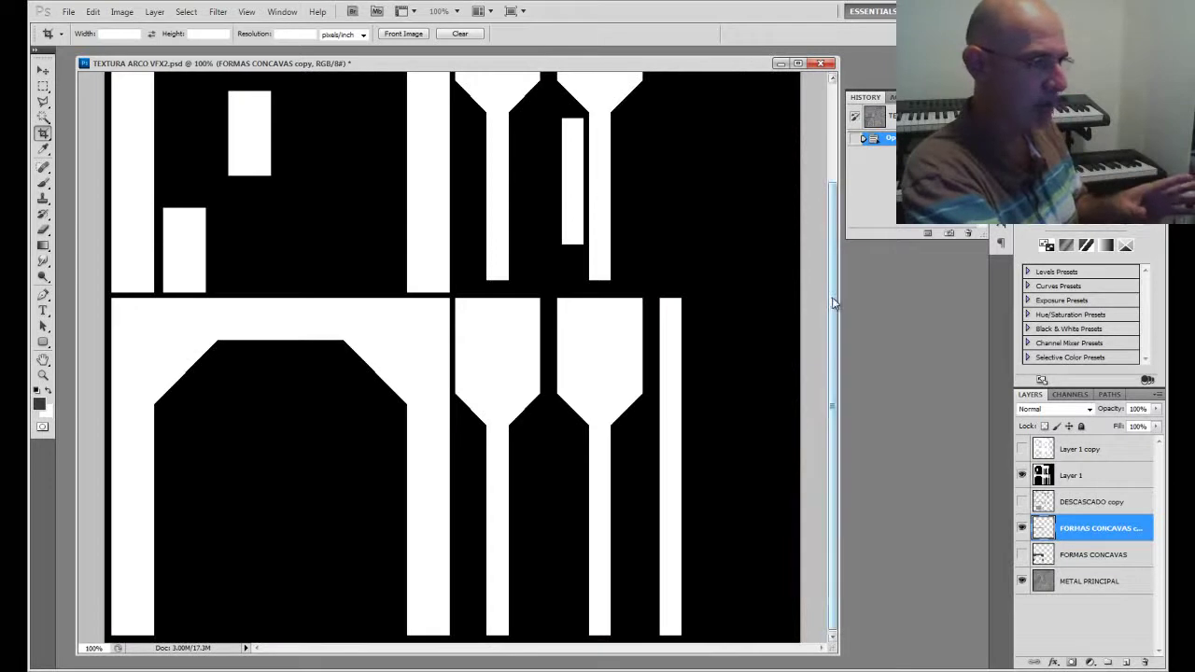
left_click_drag(835, 303, 839, 305)
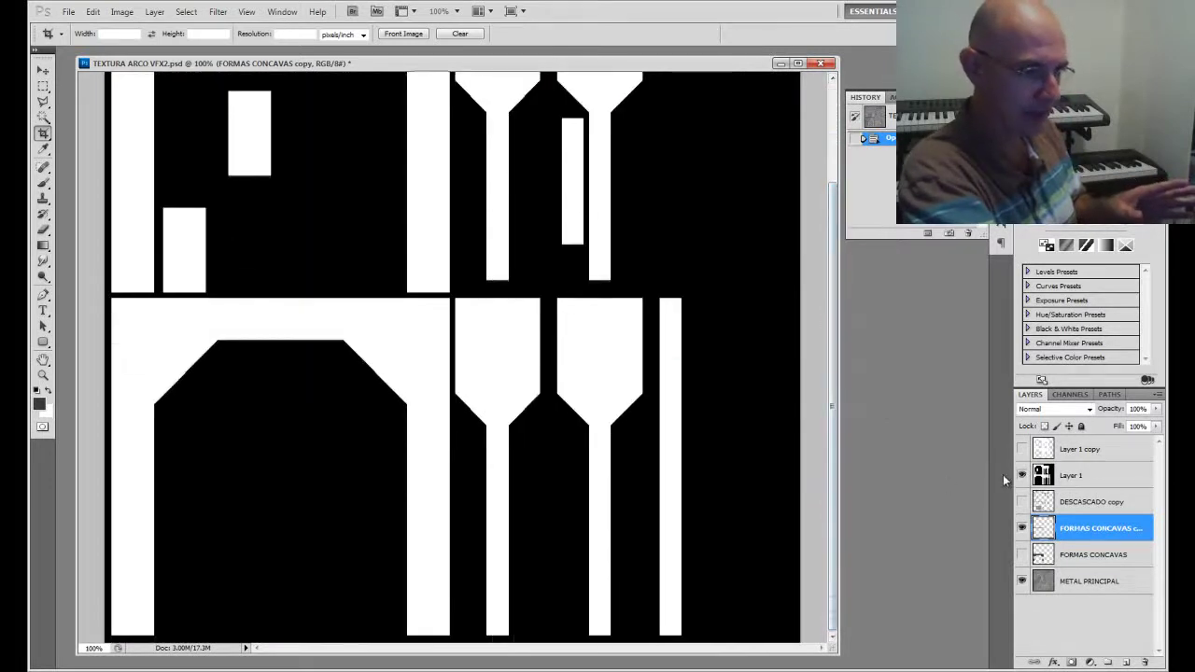
left_click(1021, 476)
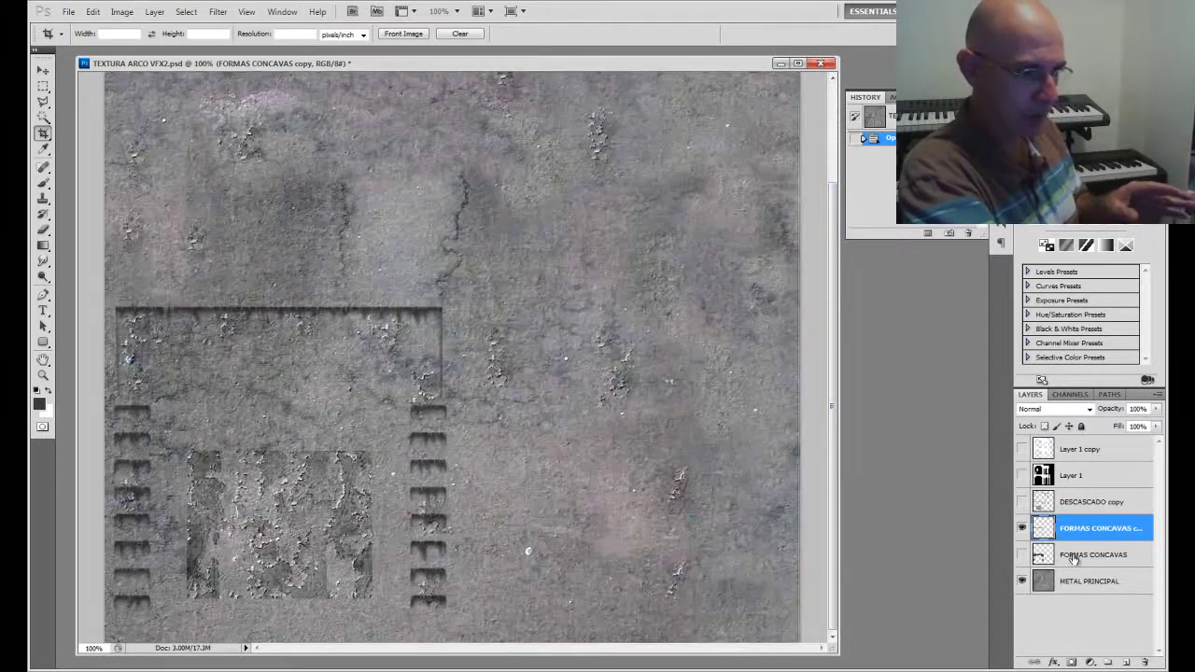
Step: Toggle the FORMAS CONCAVAS dark arch shape, then select Layer 1 and make its shapes visible
left_click(1073, 558)
left_click(1022, 555)
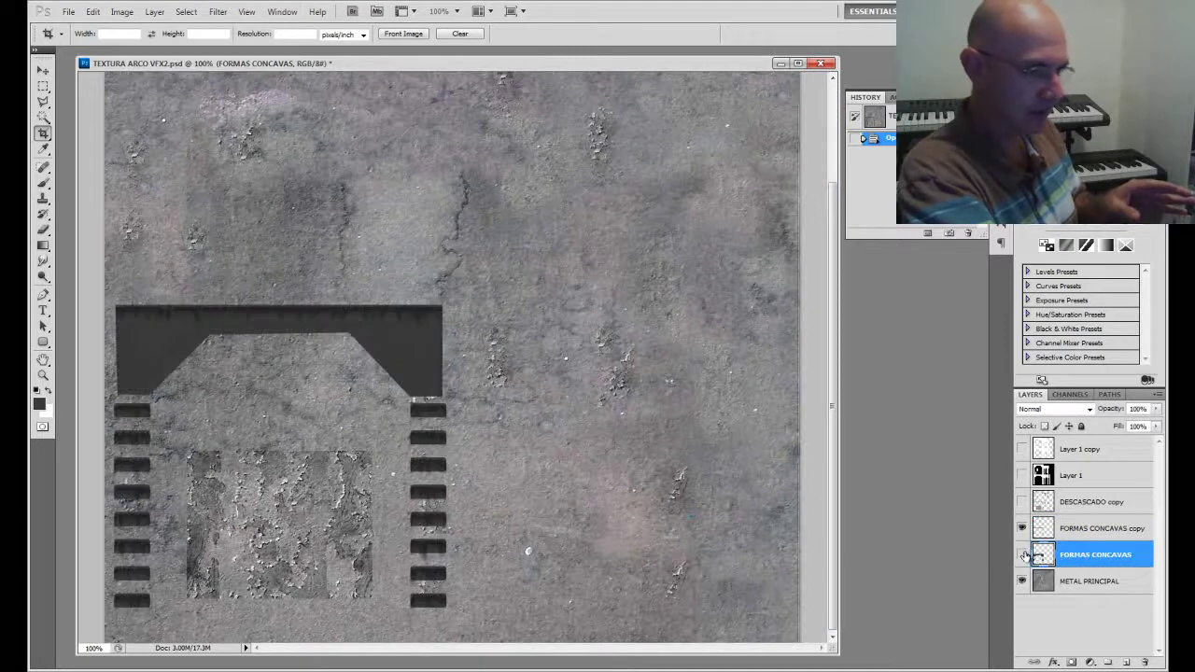
left_click(1022, 555)
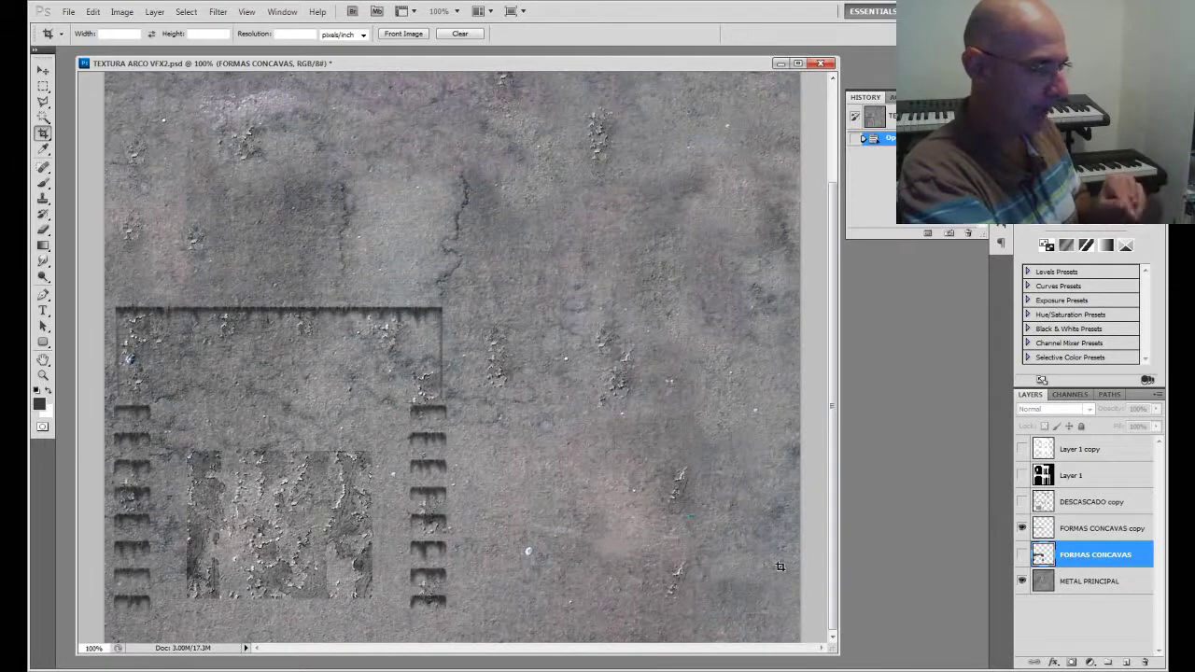
left_click(1070, 478)
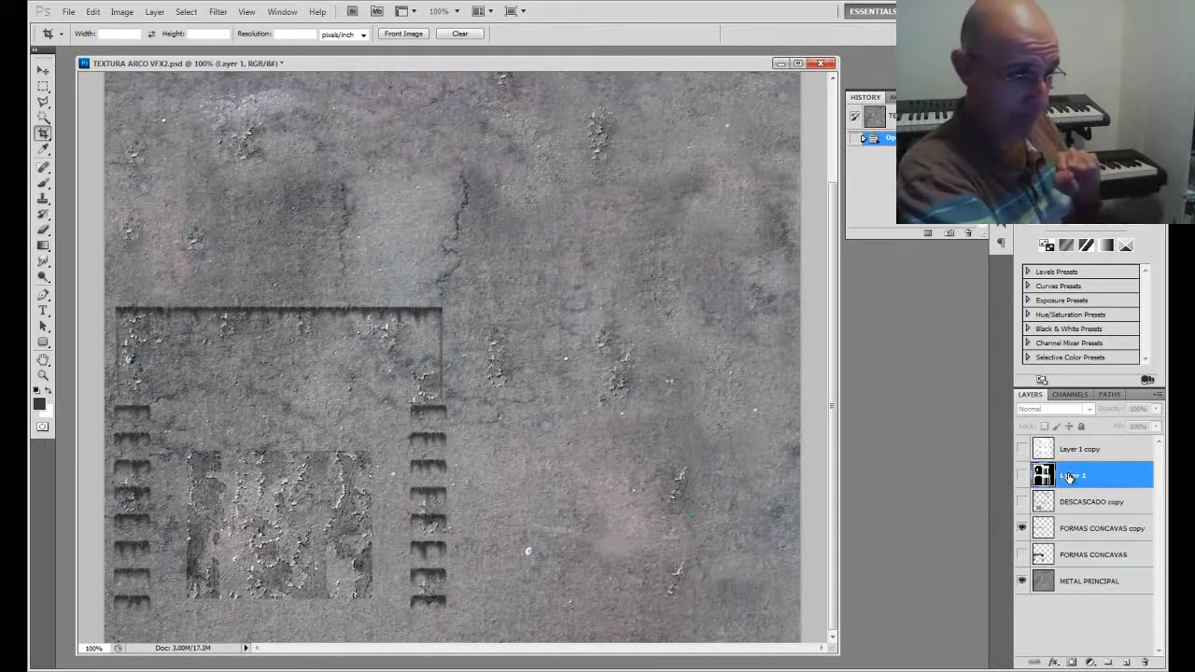
left_click(1022, 477)
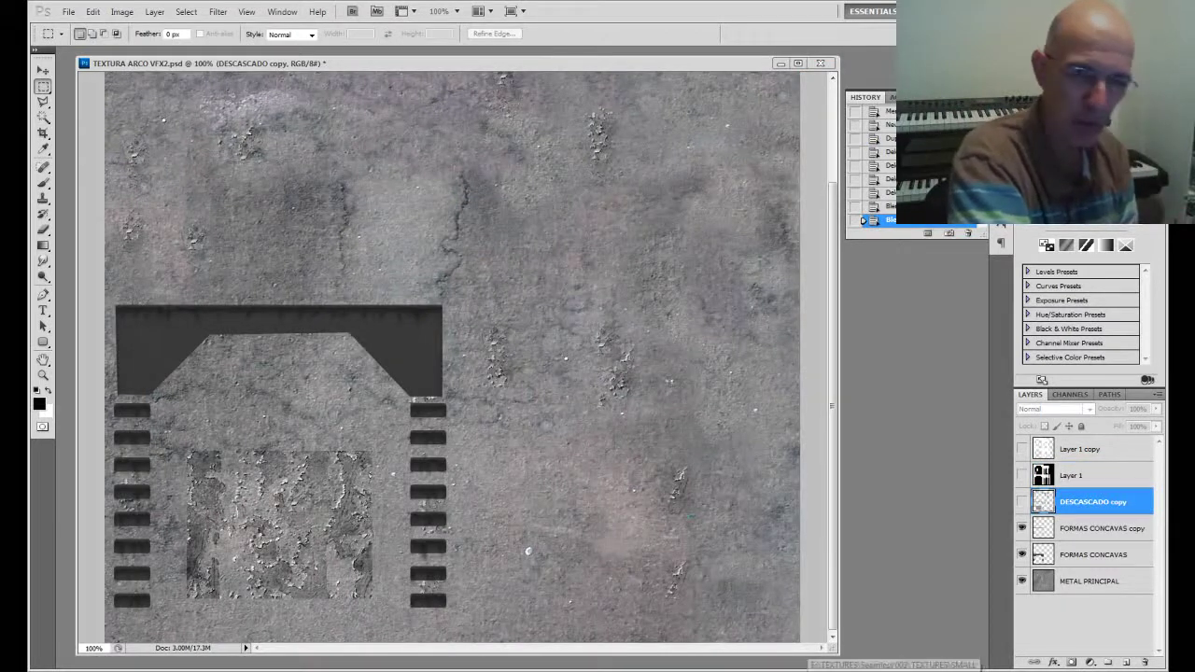
key("alt+Tab")
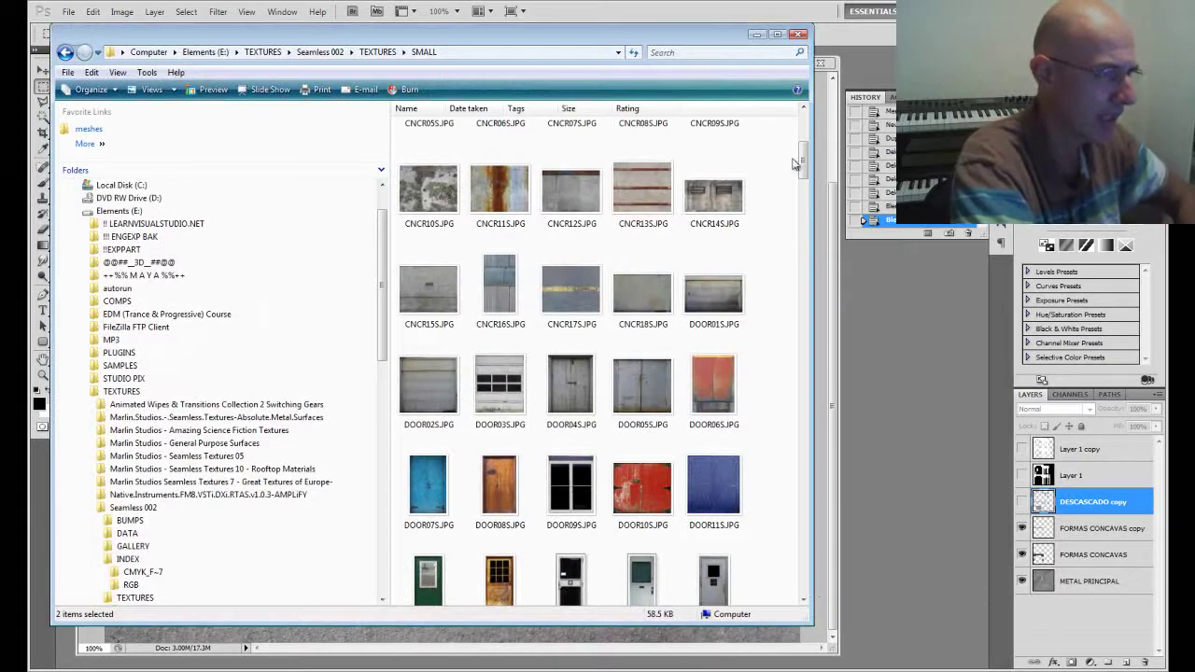
Step: Select GRAT01S.JPG and GRAT02S.JPG in the SMALL folder and drop them into Photoshop
mouse_move(803, 166)
left_mouse_down()
mouse_move(802, 147)
mouse_move(812, 208)
left_mouse_up()
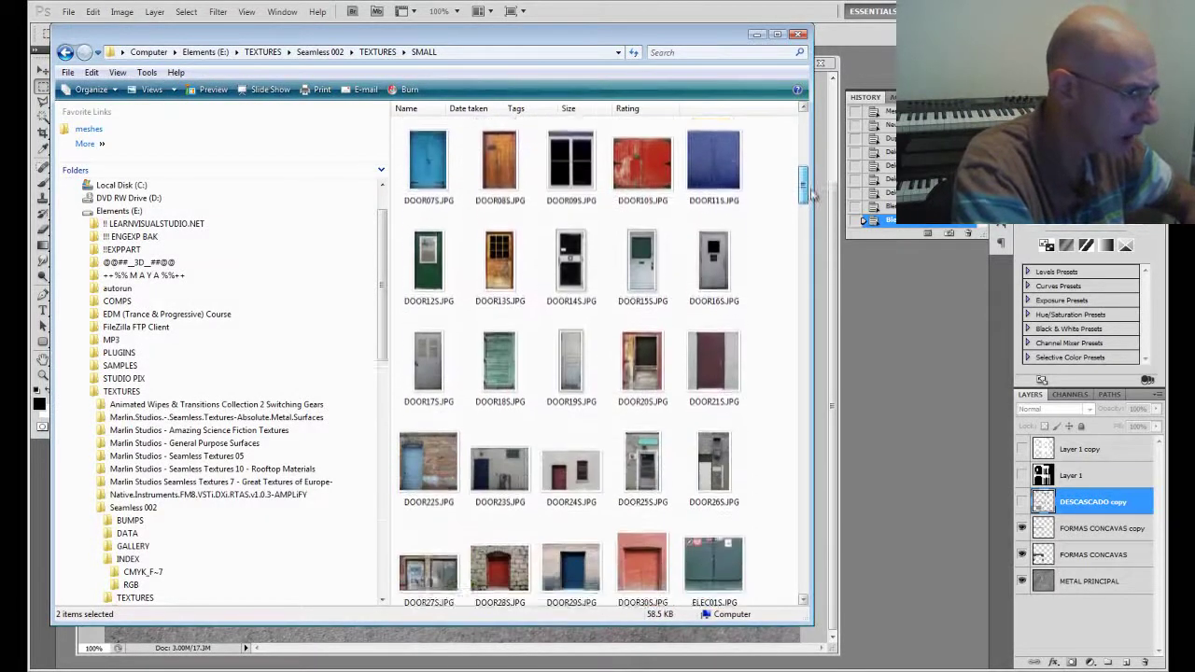
scroll(647, 357, "down", 5)
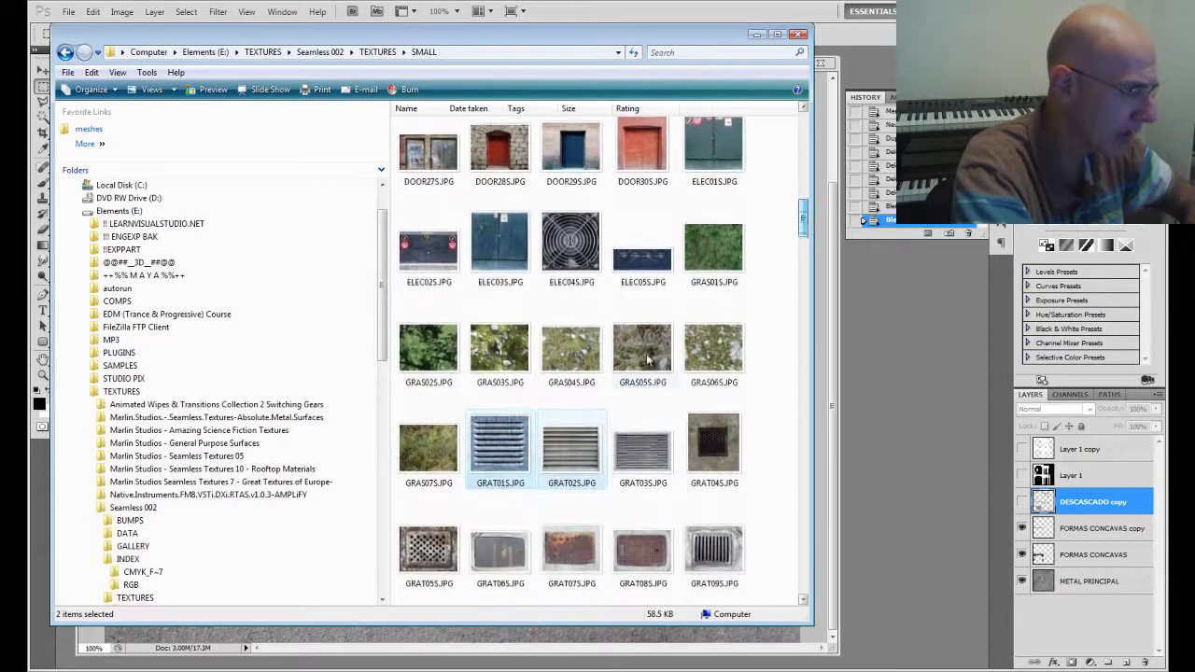
left_click_drag(496, 452, 923, 420)
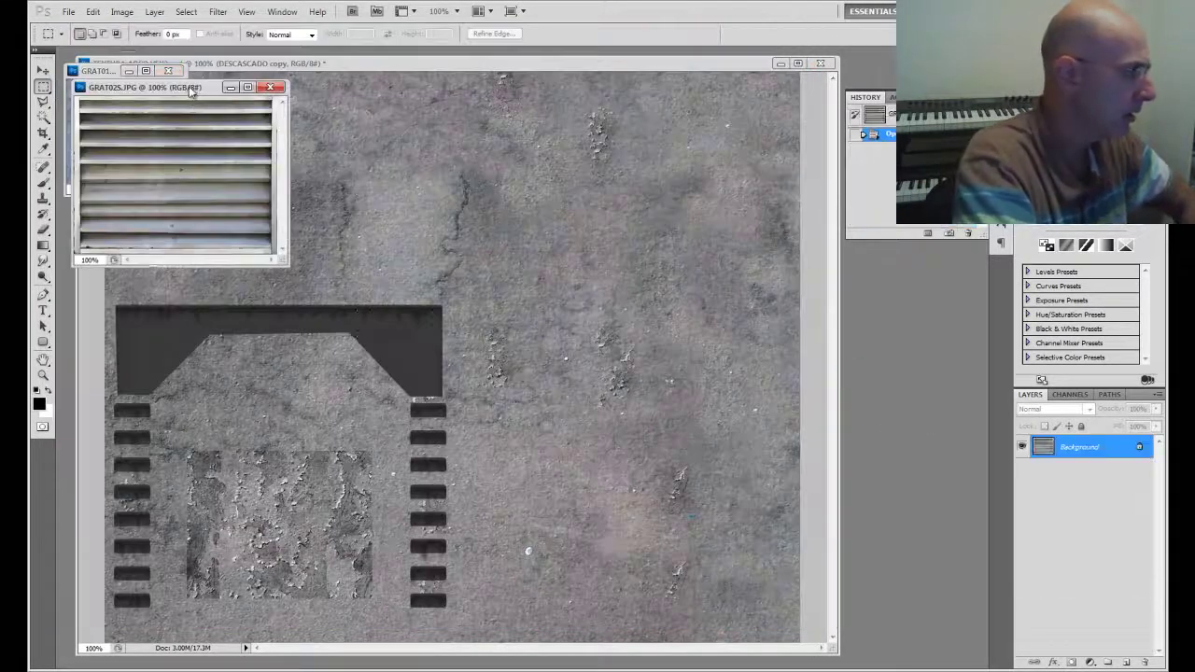
Step: Close GRAT01S and drag the GRAT02S grate image into TEXTURA ARCO VFX2.psd
left_click_drag(189, 89, 260, 139)
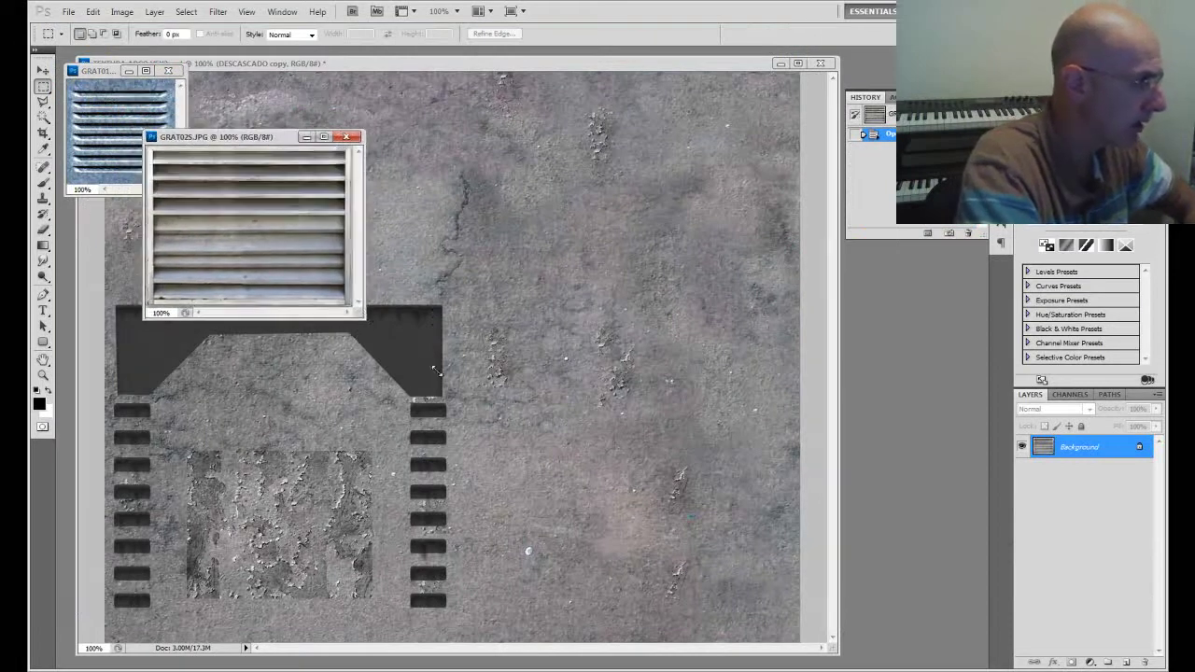
left_click_drag(357, 312, 445, 381)
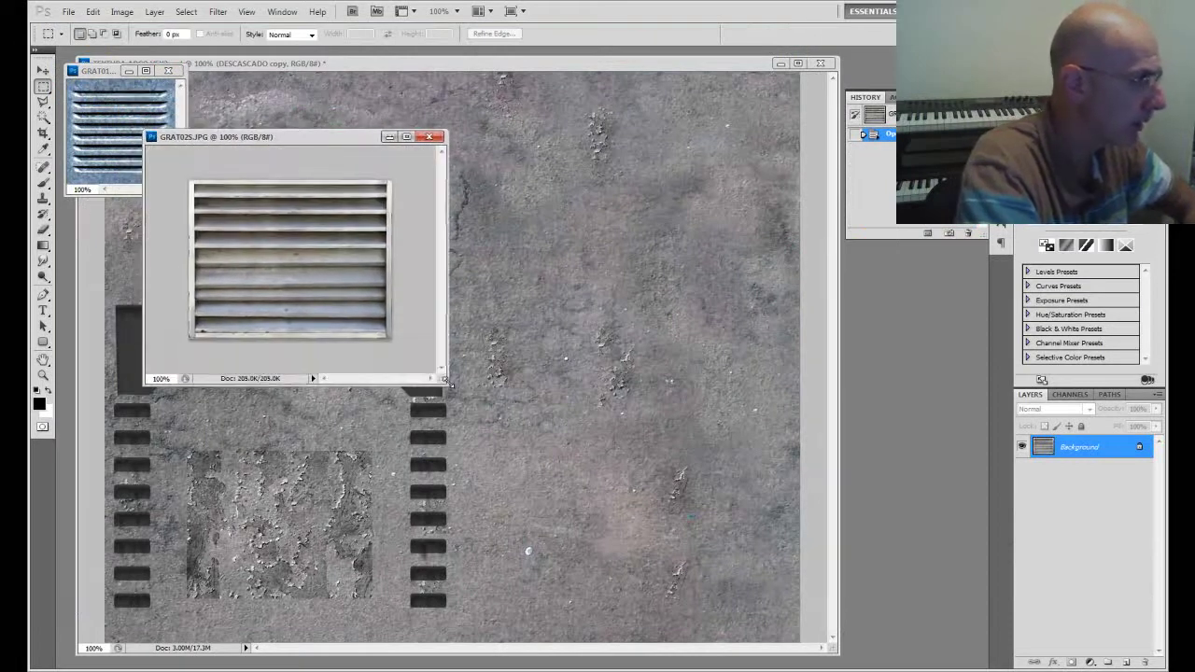
left_click(170, 73)
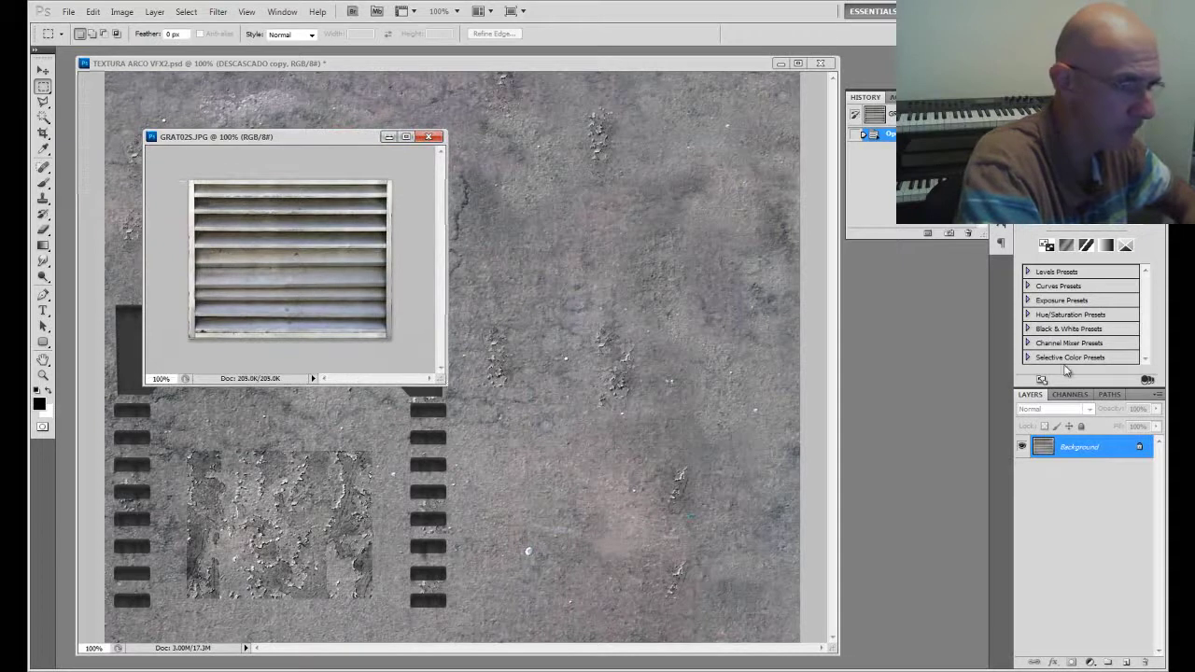
left_click_drag(1043, 447, 659, 433)
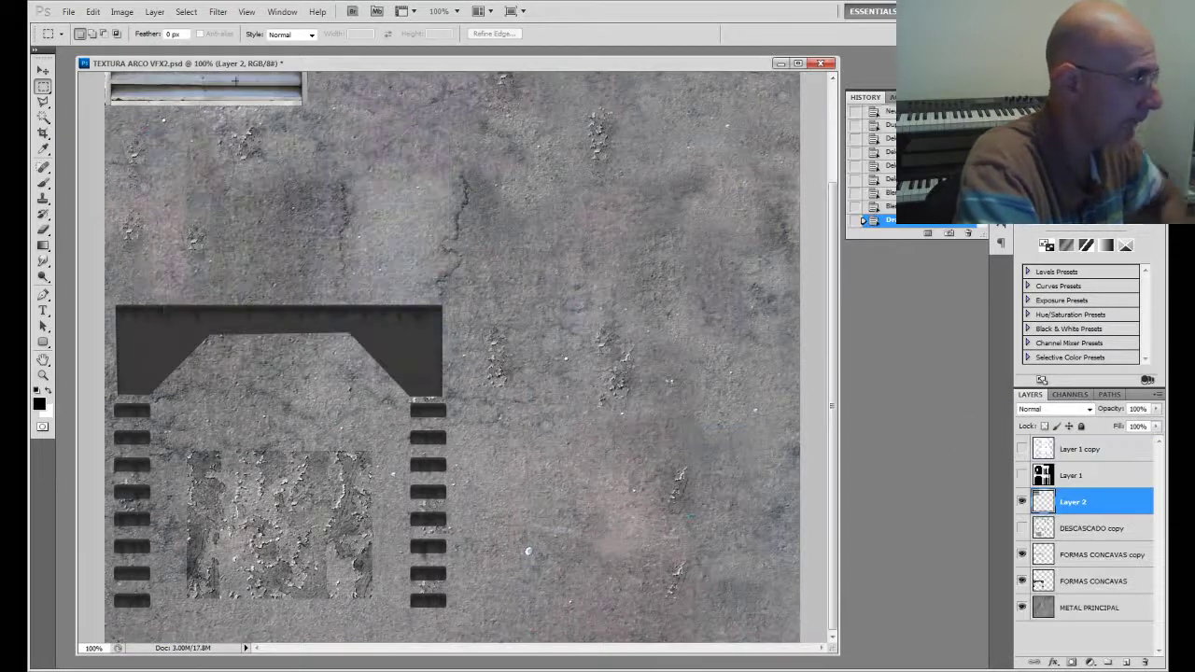
Step: Centre the grate on the canvas and stack it as Layer 2 above Layer 1
key("v")
mouse_move(254, 100)
left_mouse_down()
mouse_move(561, 300)
mouse_move(623, 372)
left_mouse_up()
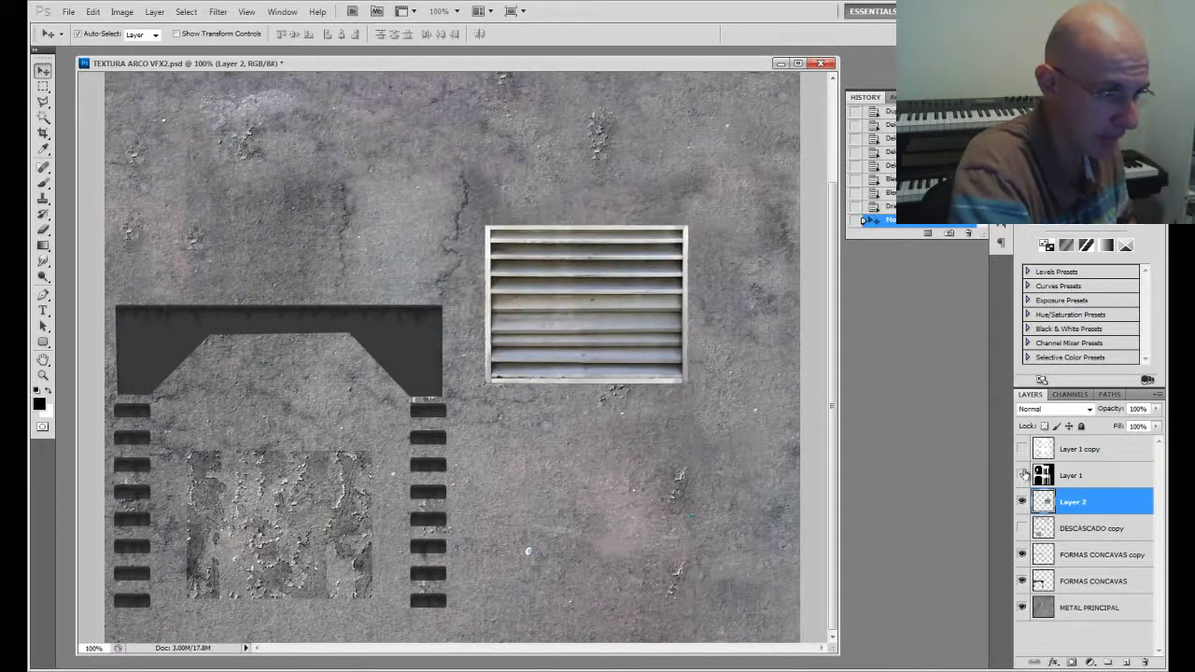
left_click_drag(1061, 504, 1027, 478)
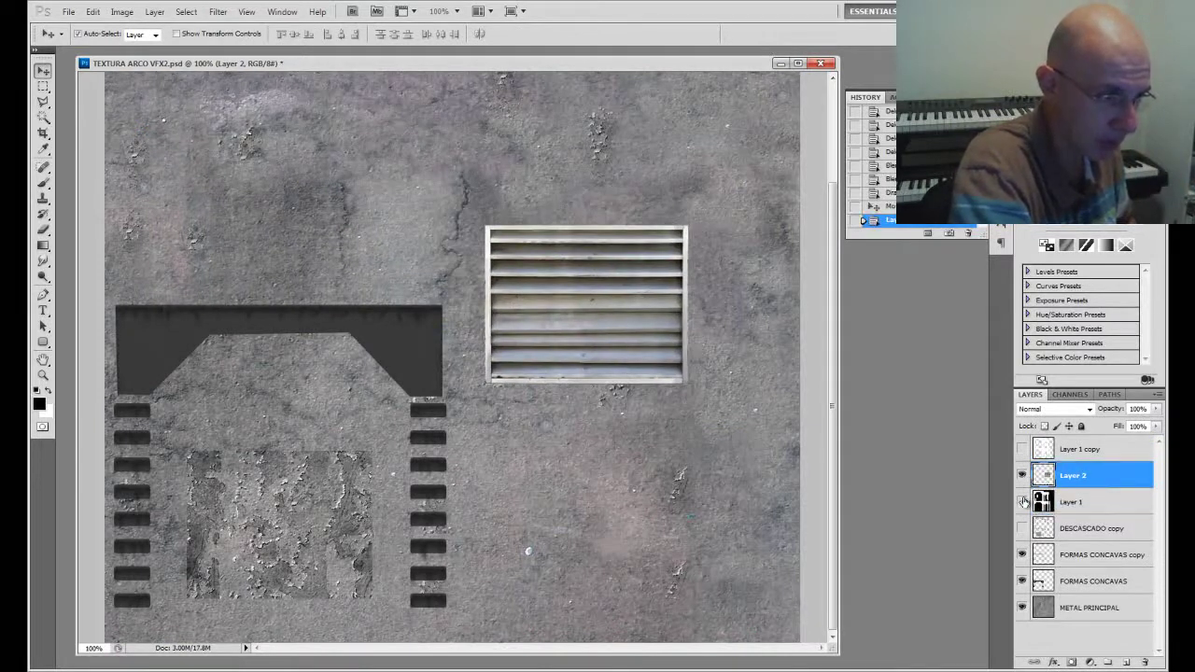
left_click(1023, 502)
left_click_drag(608, 286, 578, 378)
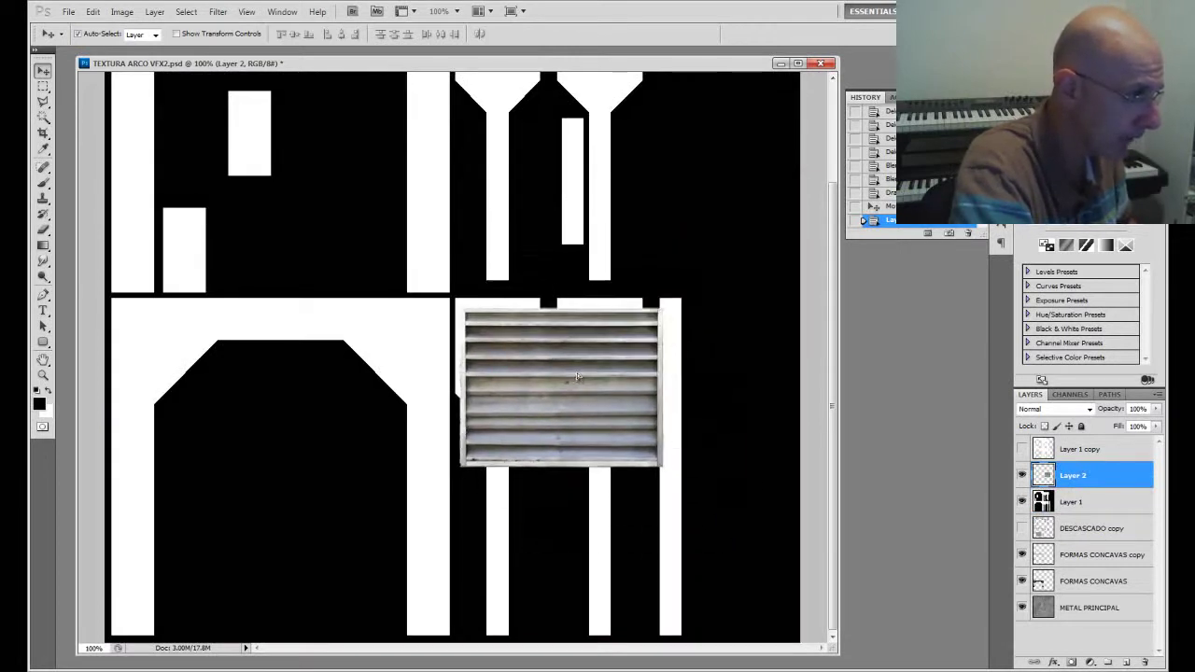
key("alt+e")
Step: Scale the grate to 40.31% onto the left paddle's top, then hide Layer 1
key("a")
key("Return")
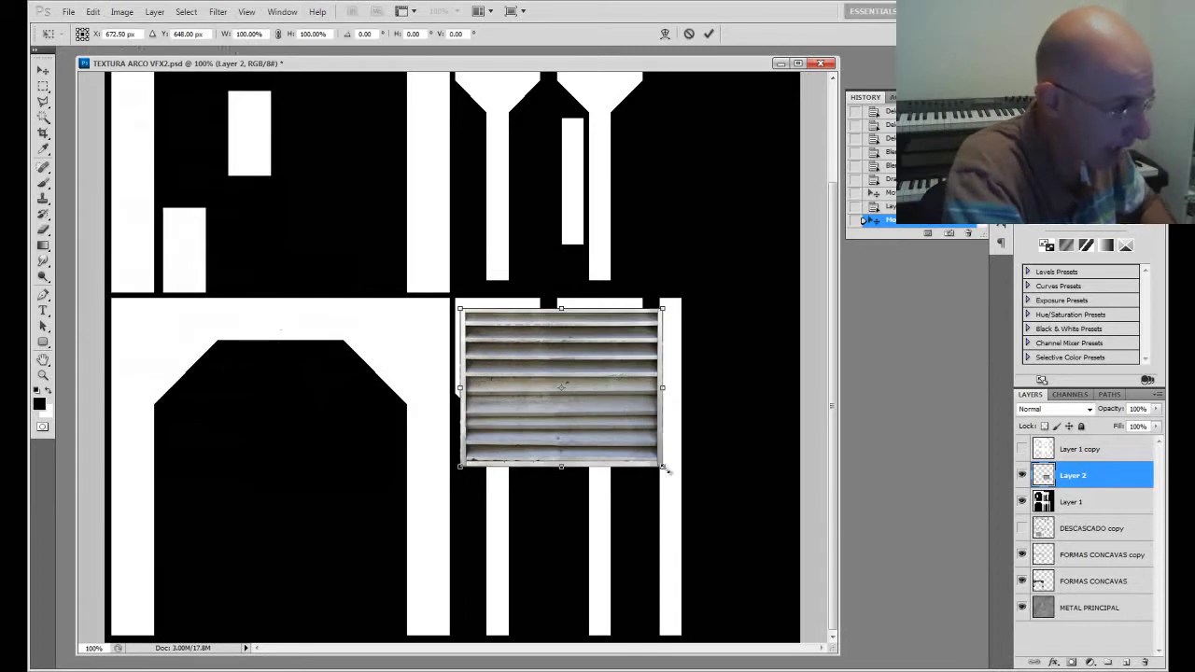
left_click_drag(665, 470, 507, 350, "shift")
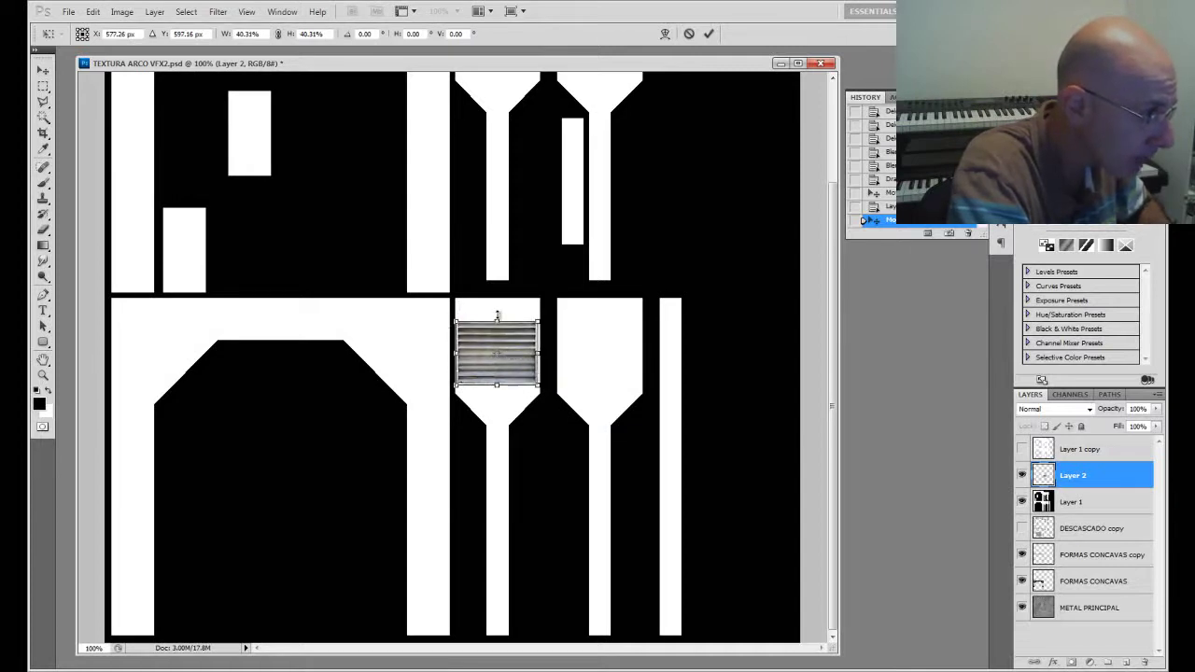
key("Return")
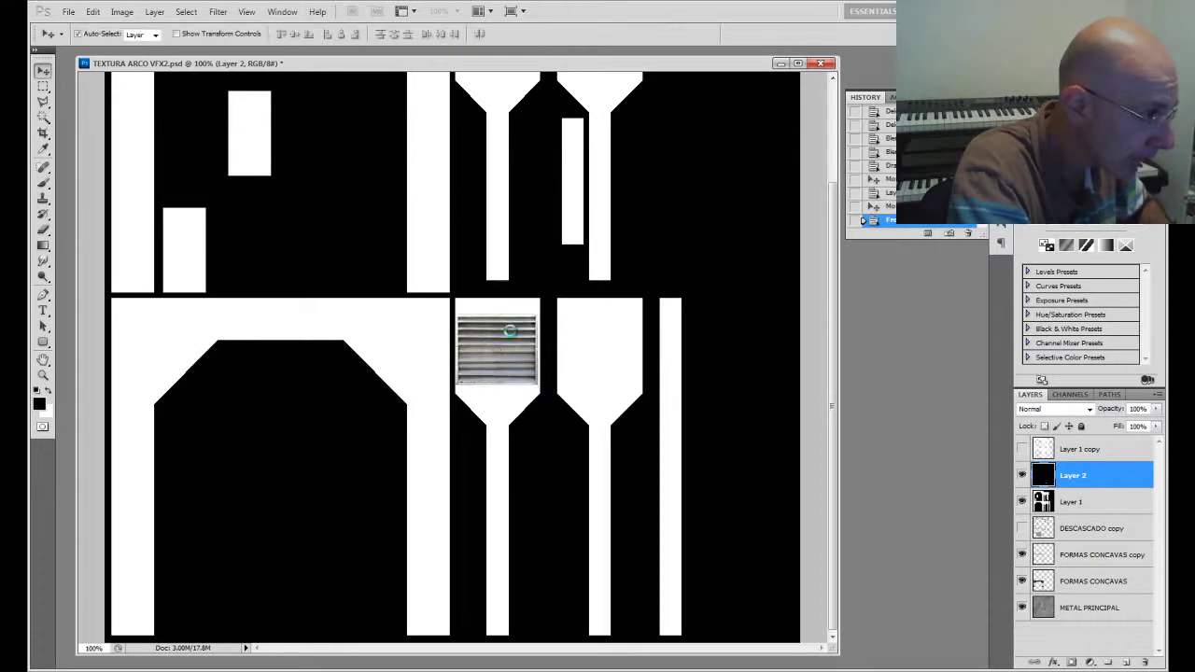
key("ctrl+f")
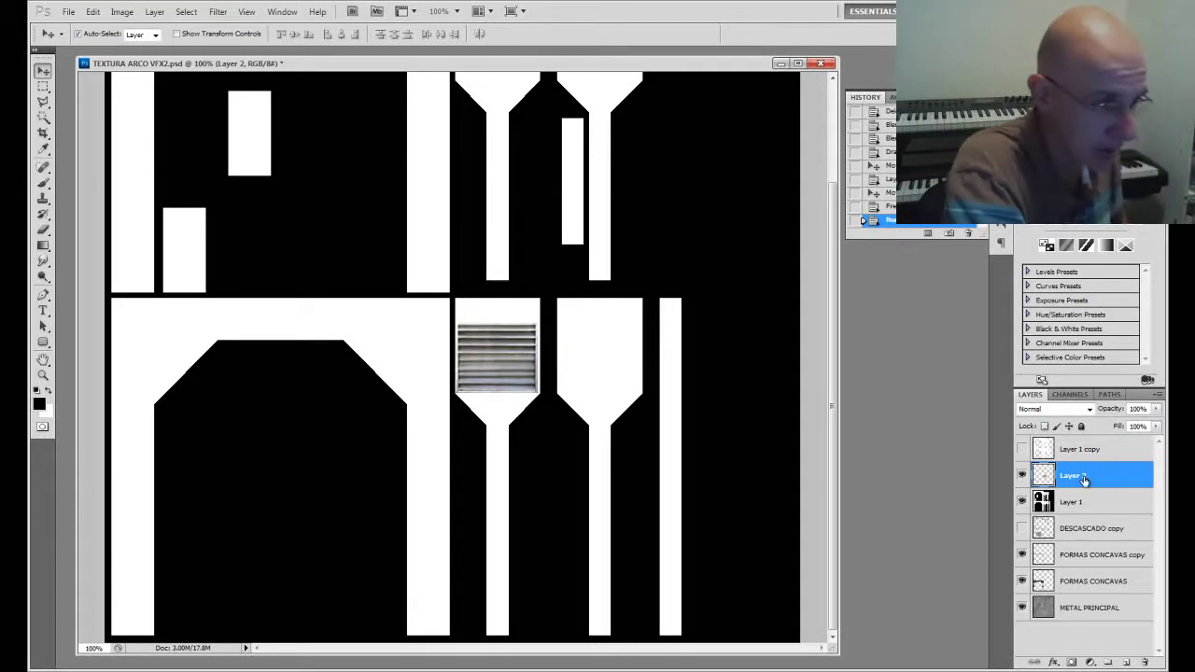
left_click(1021, 503)
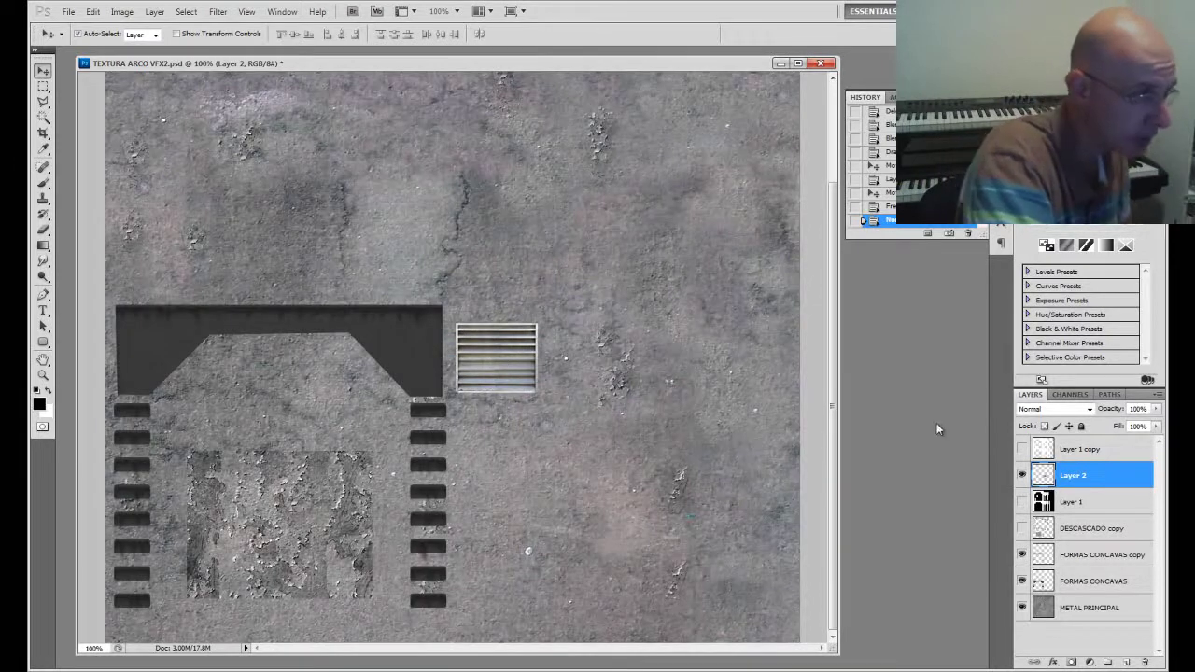
Step: Set the grate layer's blend mode to Multiply and show the black-and-white layout again
left_click(1069, 411)
scroll(1069, 413, "down", 5)
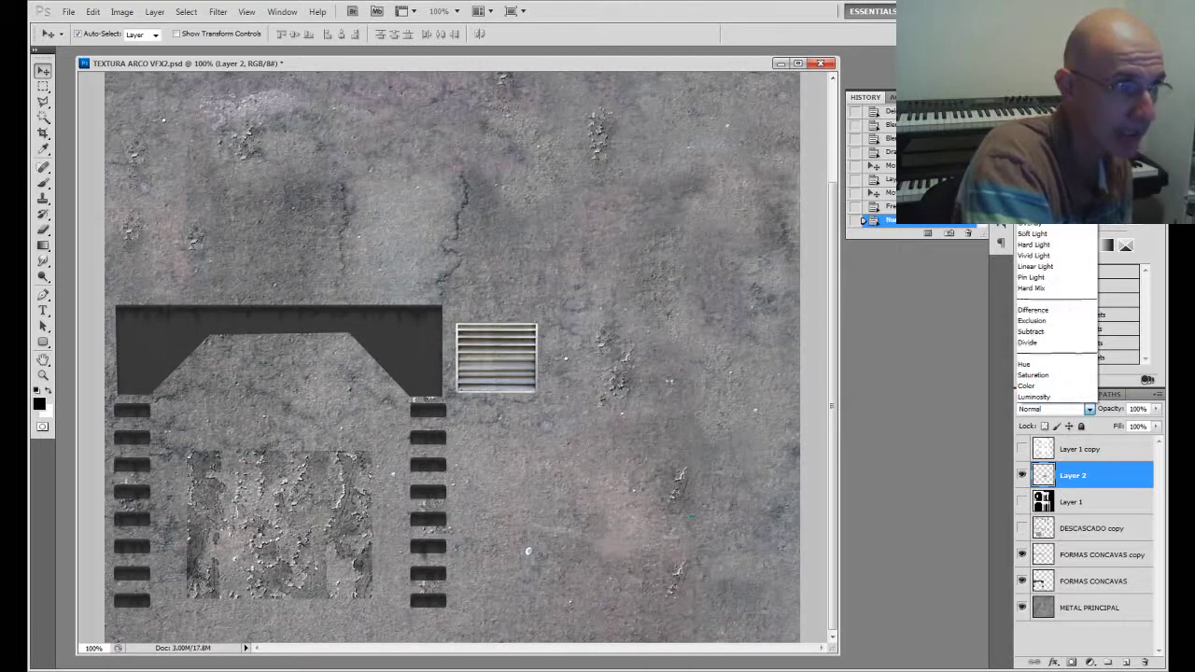
key("shift+alt+m")
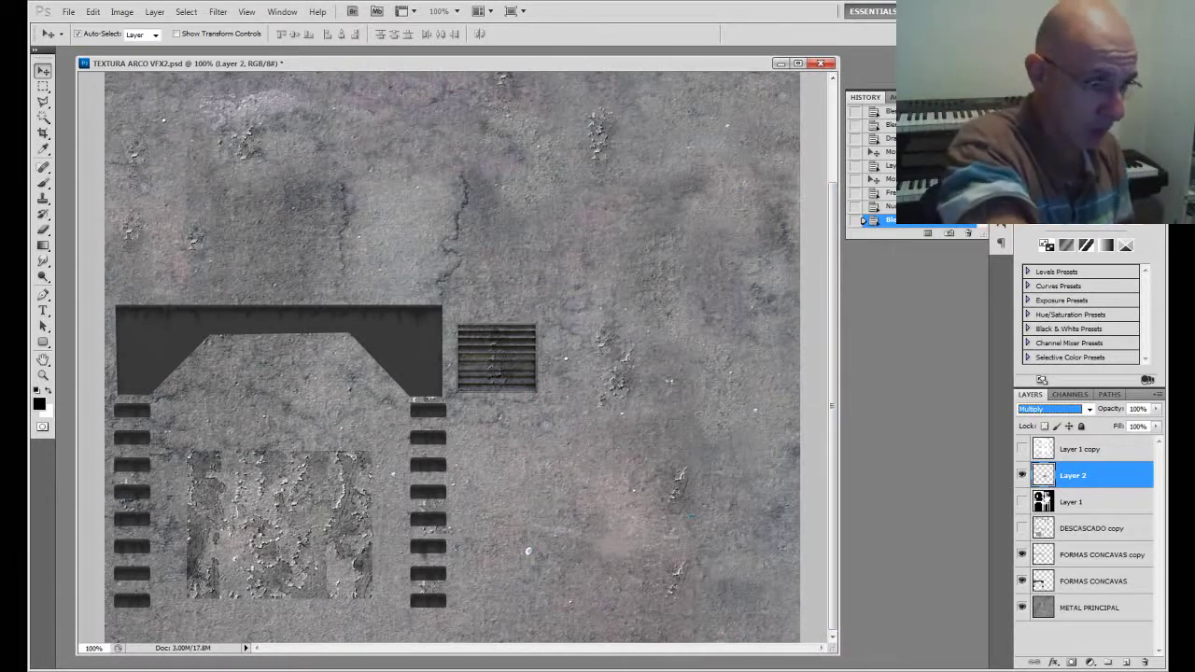
left_click(1023, 501)
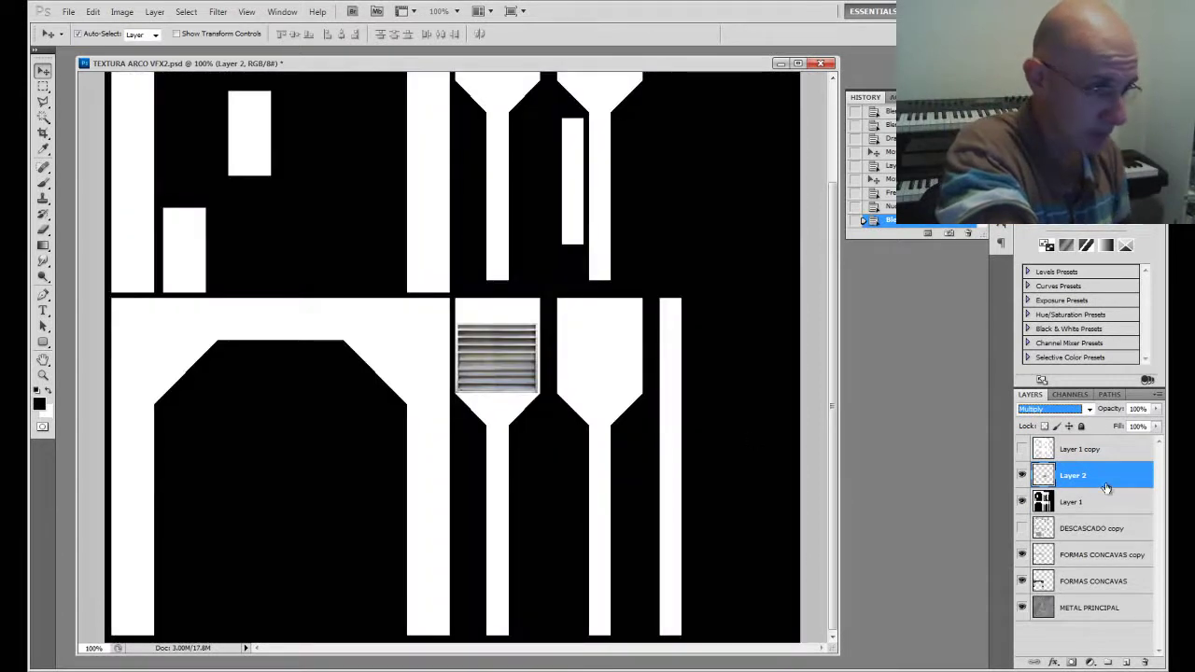
Step: Duplicate the grate, nudge the copy into the right paddle, and merge both grate layers
left_click_drag(1105, 489, 1126, 662)
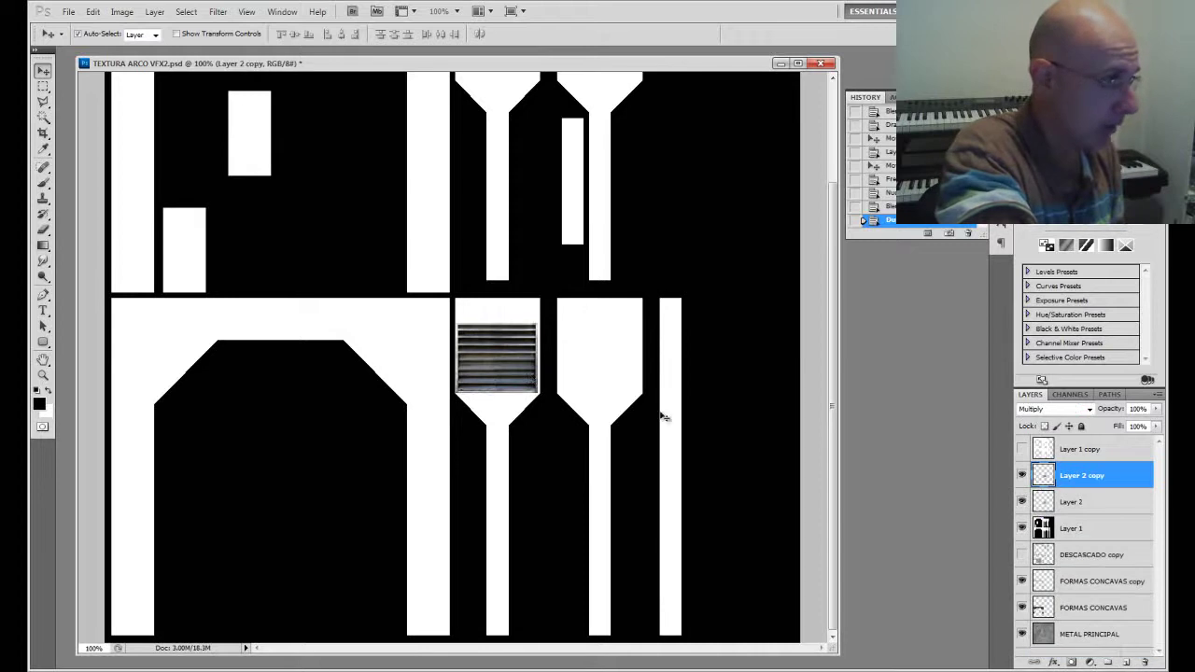
key("shift+Right")
key("shift+Right")
key("shift+Right")
key("shift+Right")
key("shift+Right")
key("shift+Right")
key("shift+Right")
key("shift+Right")
key("shift+Right")
key("shift+Right")
key("shift+Right")
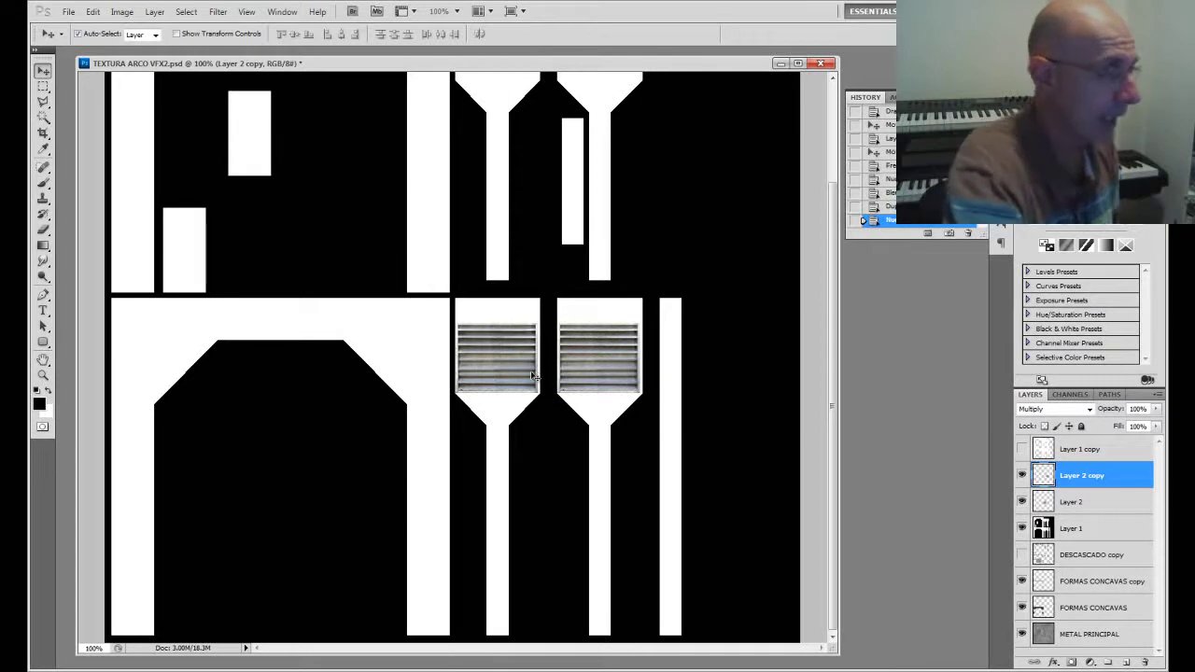
left_click_drag(827, 391, 827, 314)
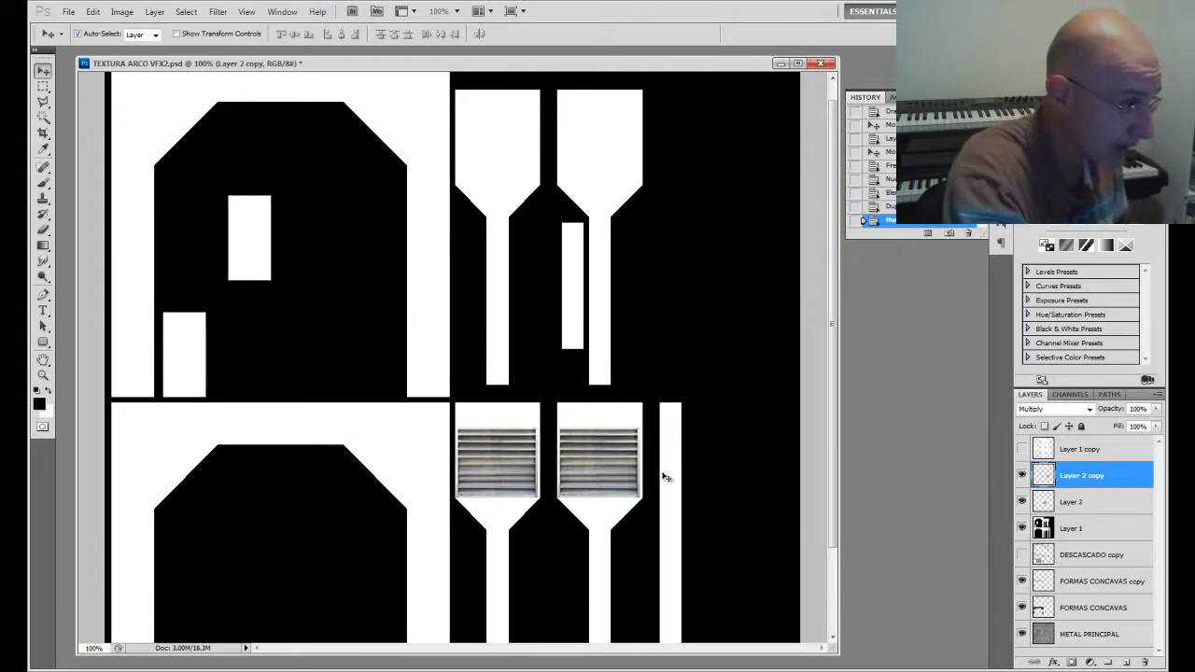
left_click(1107, 501, "shift")
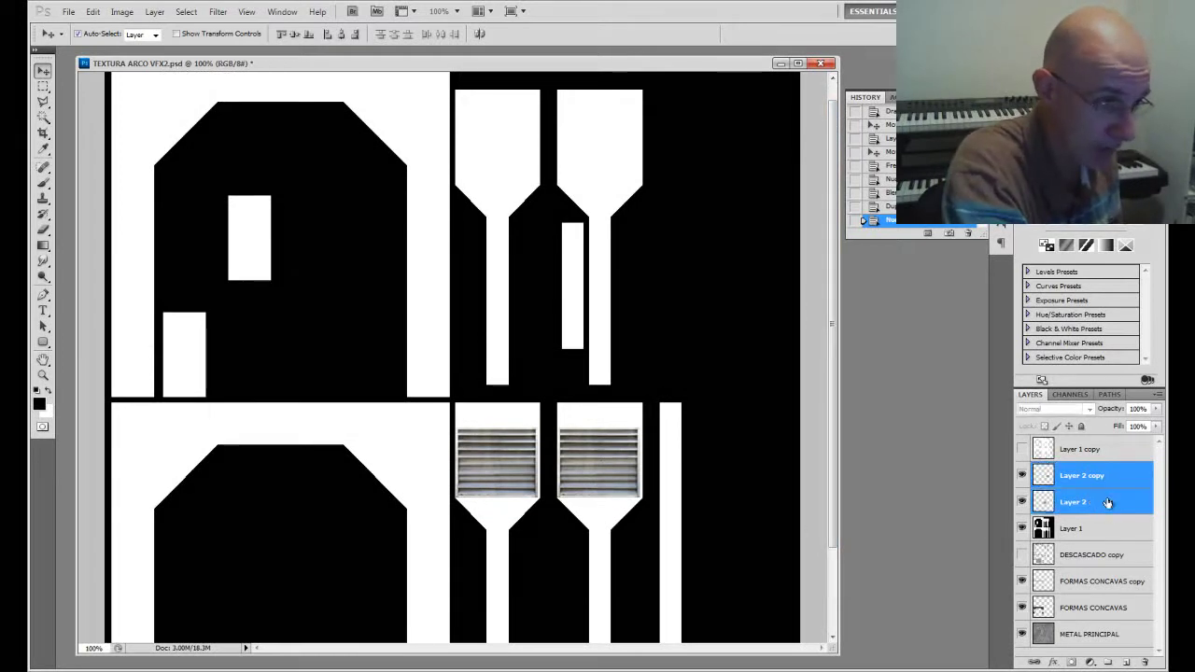
left_click(1161, 399)
left_click(1051, 295)
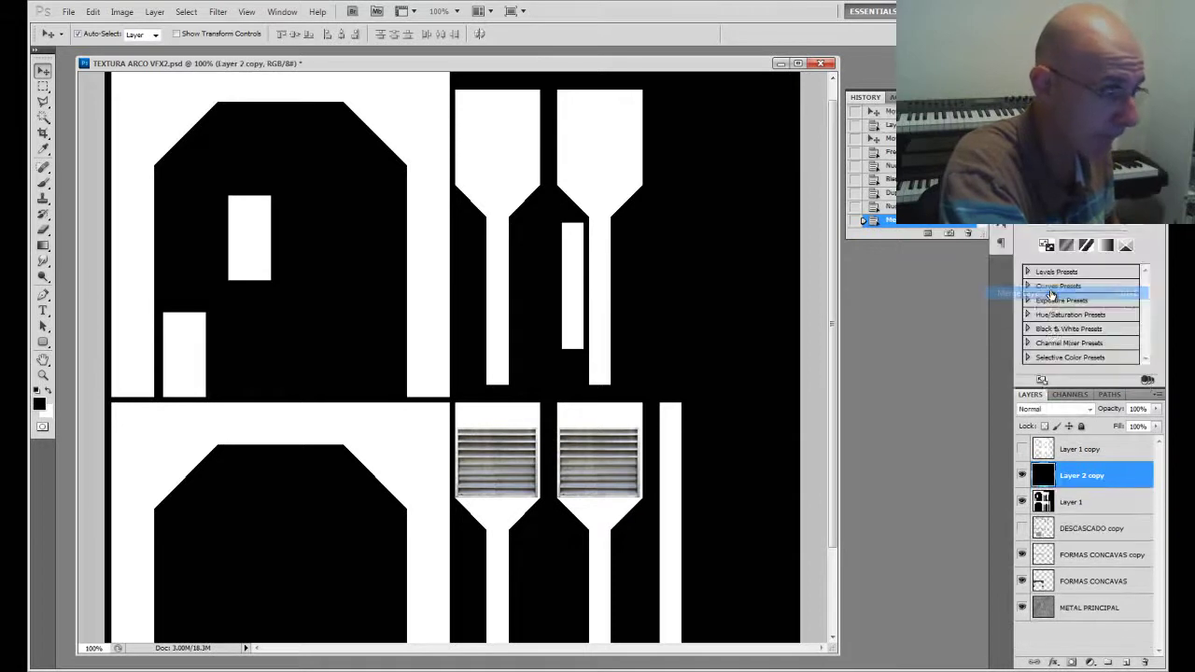
Step: Duplicate the merged grates, move them up to the top paddles, align, and merge down
left_click_drag(1127, 481, 1126, 661)
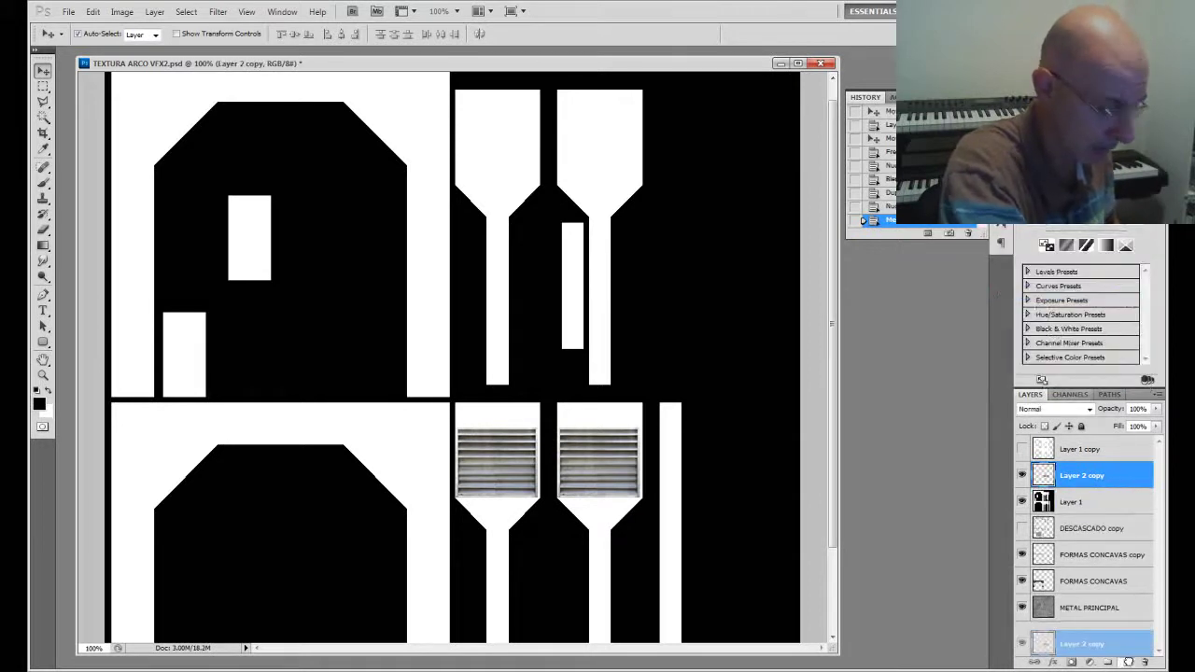
left_click_drag(597, 458, 597, 146)
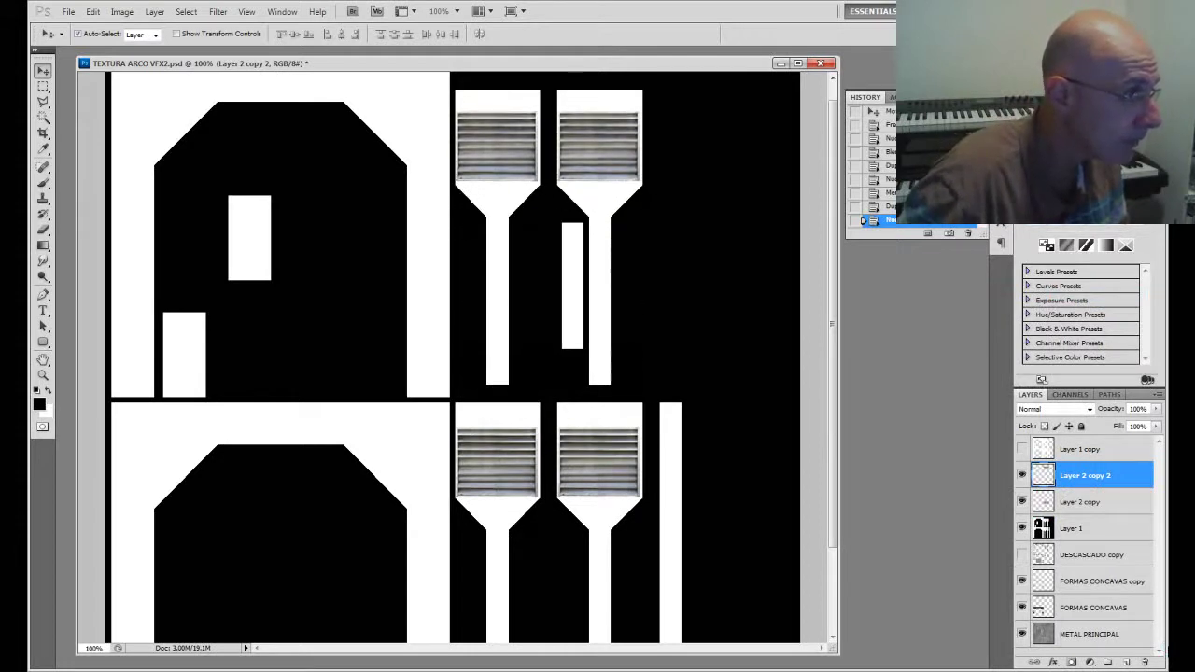
key("Up")
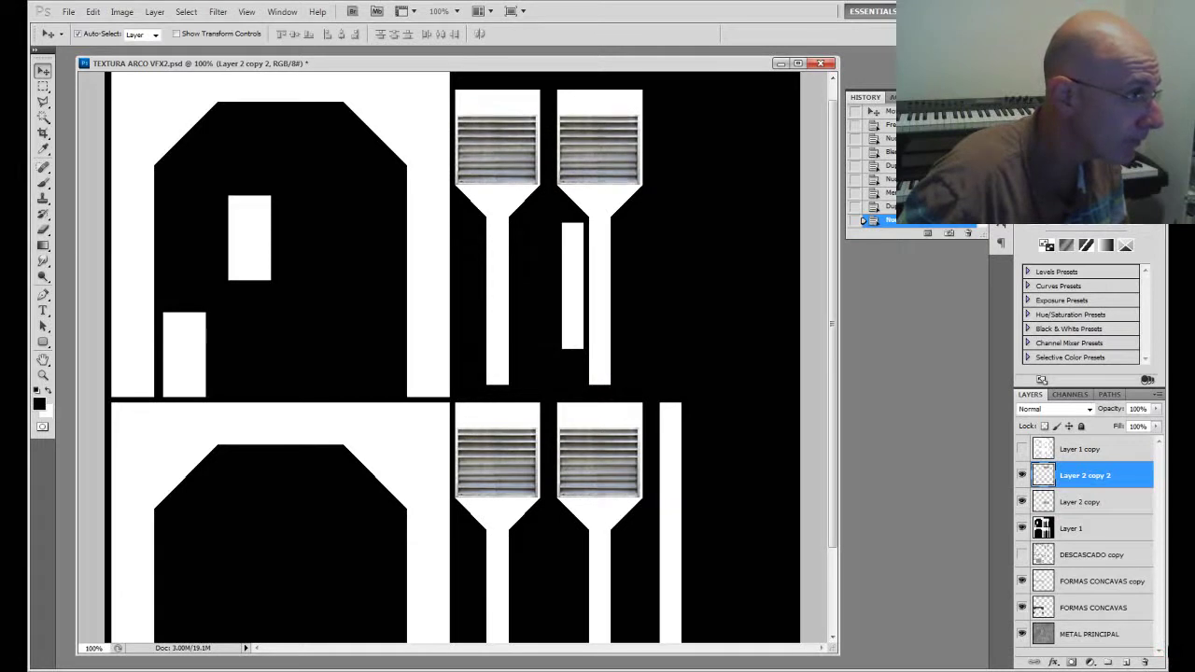
key("shift+Right")
key("shift+Left")
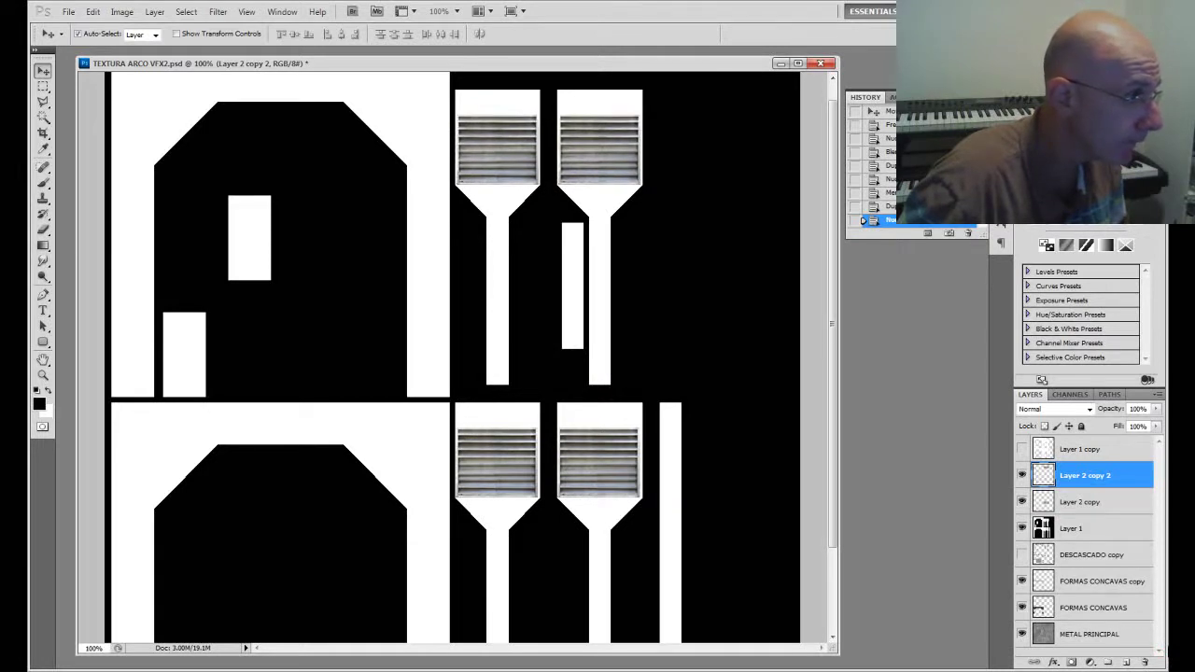
key("Down")
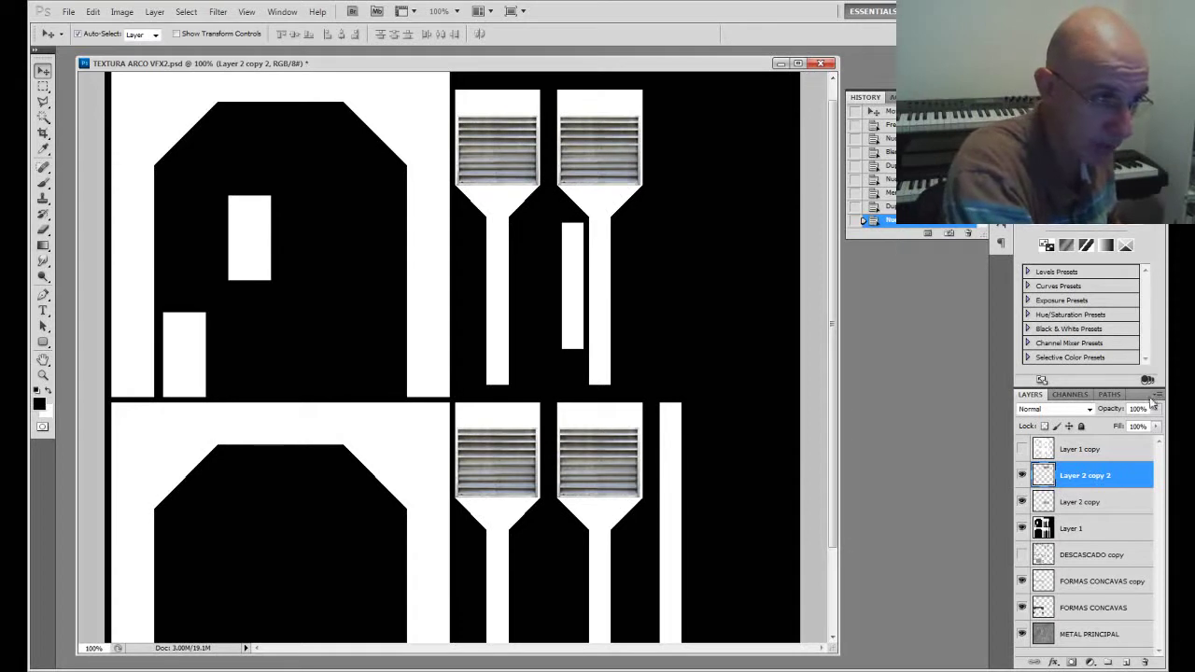
left_click(1159, 396)
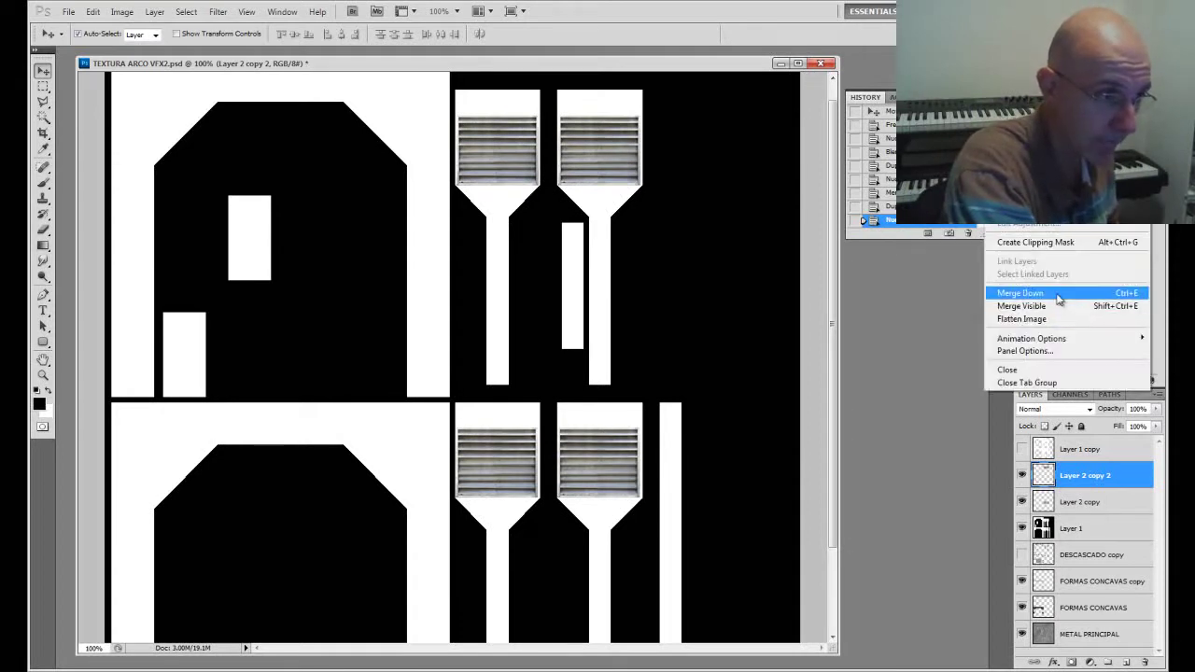
left_click(1054, 295)
left_click(1022, 476)
left_click(1022, 477)
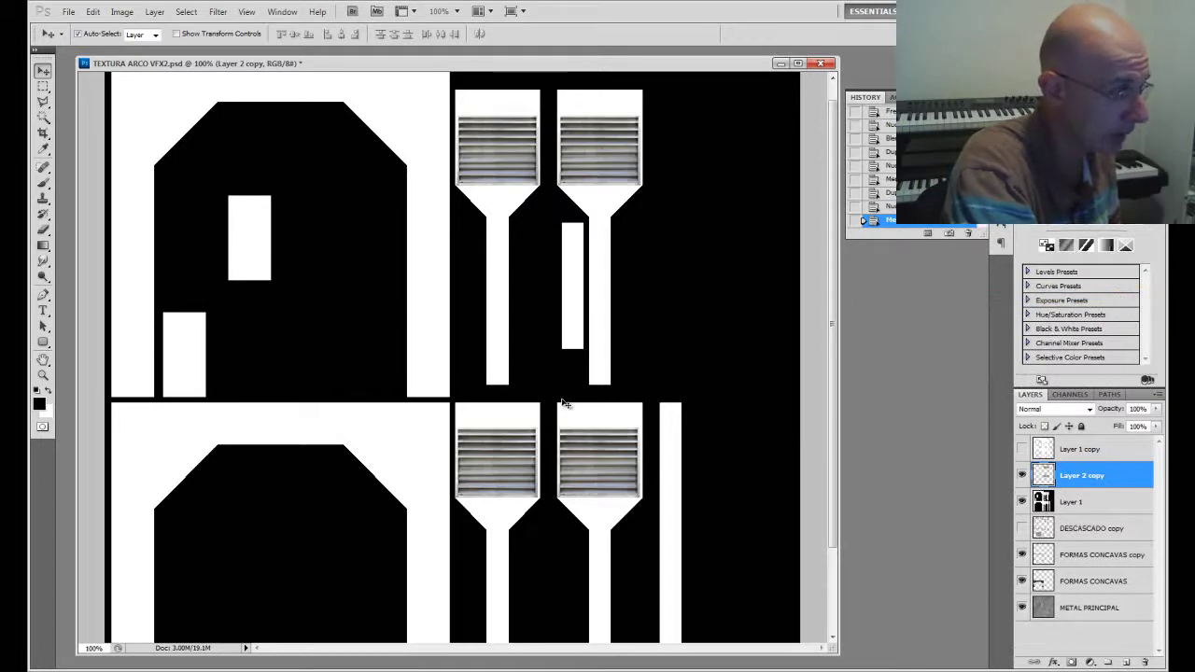
Step: Hide Layer 1 and try Dissolve, Darken, Screen and other blends on the vents before choosing Overlay
left_click(1023, 502)
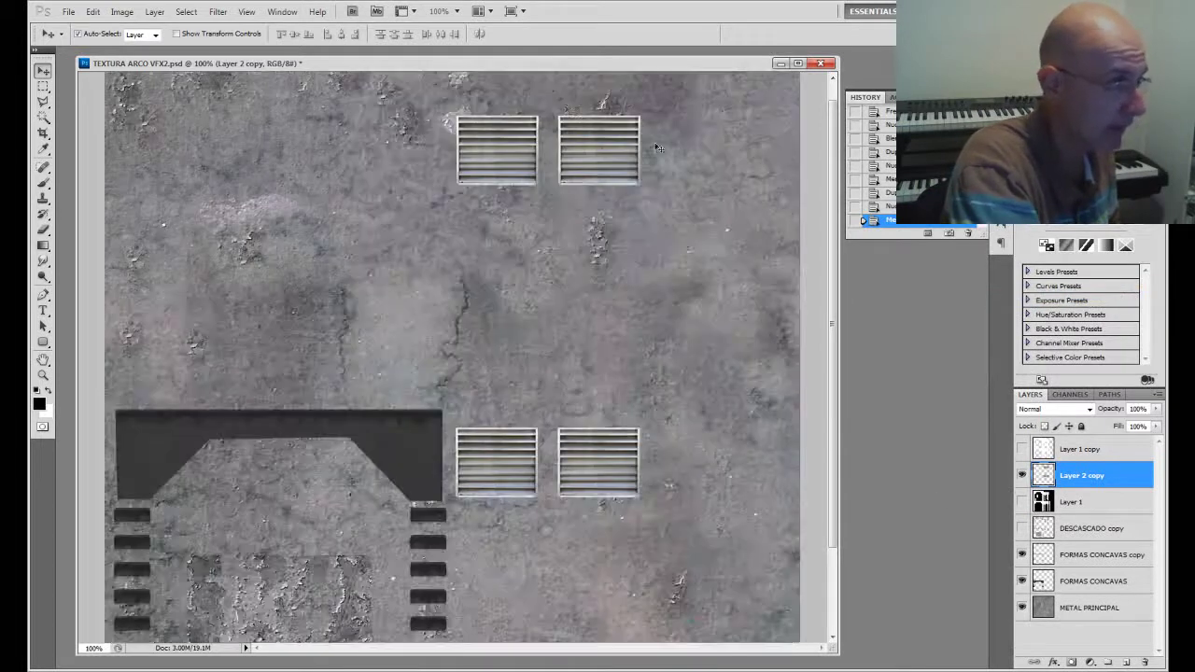
left_click(1055, 409)
left_click(1044, 244)
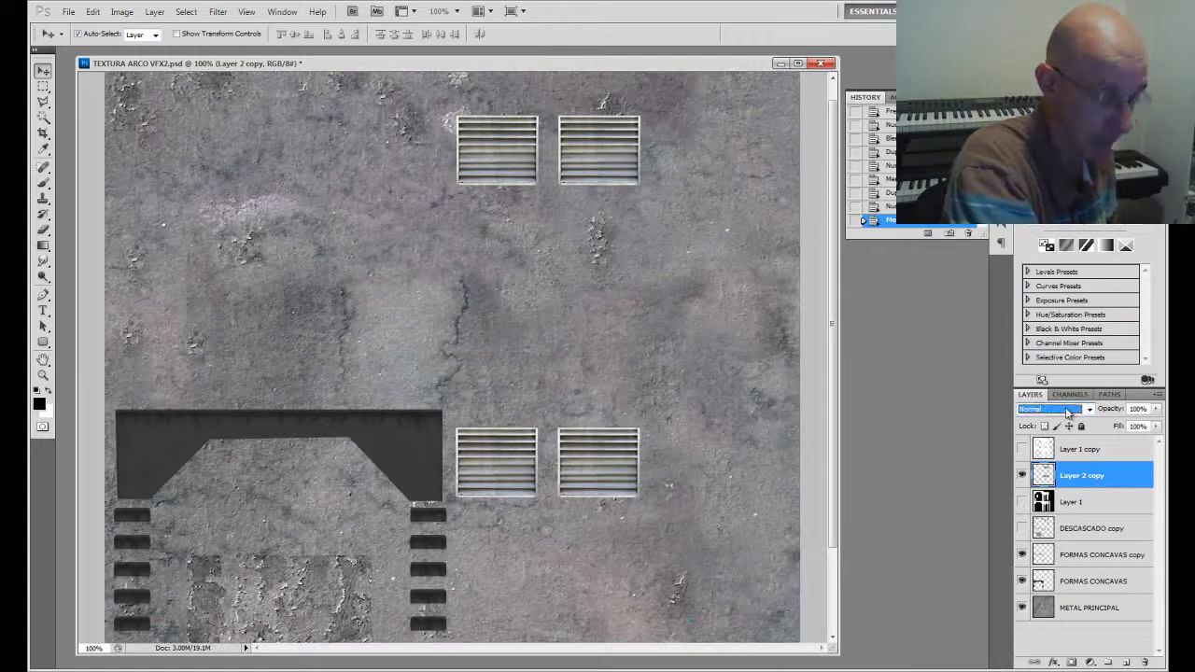
key("Down")
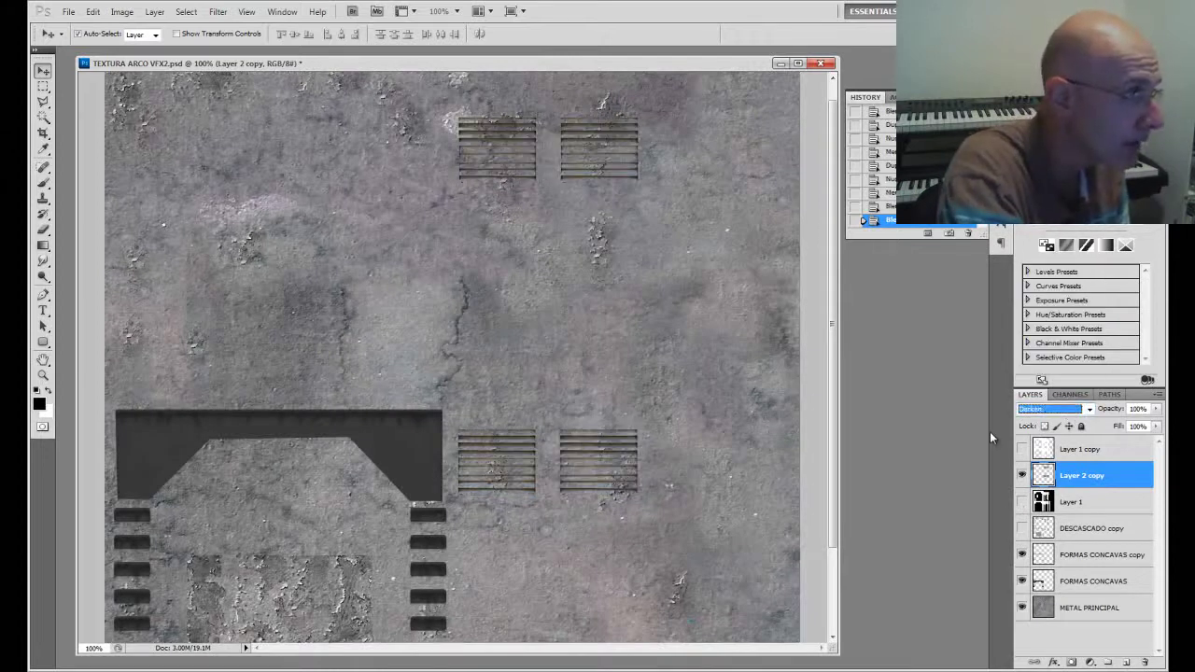
key("Down")
key("Down")
key("Down")
key("Down")
key("Down")
key("Down")
key("Down")
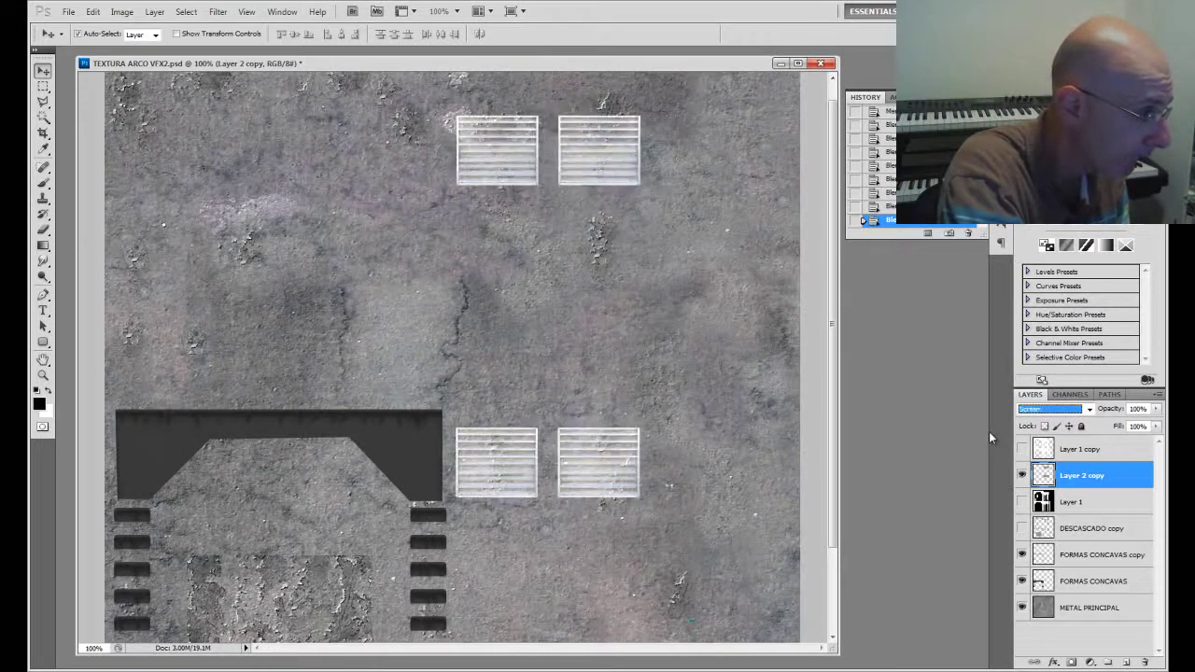
key("Up")
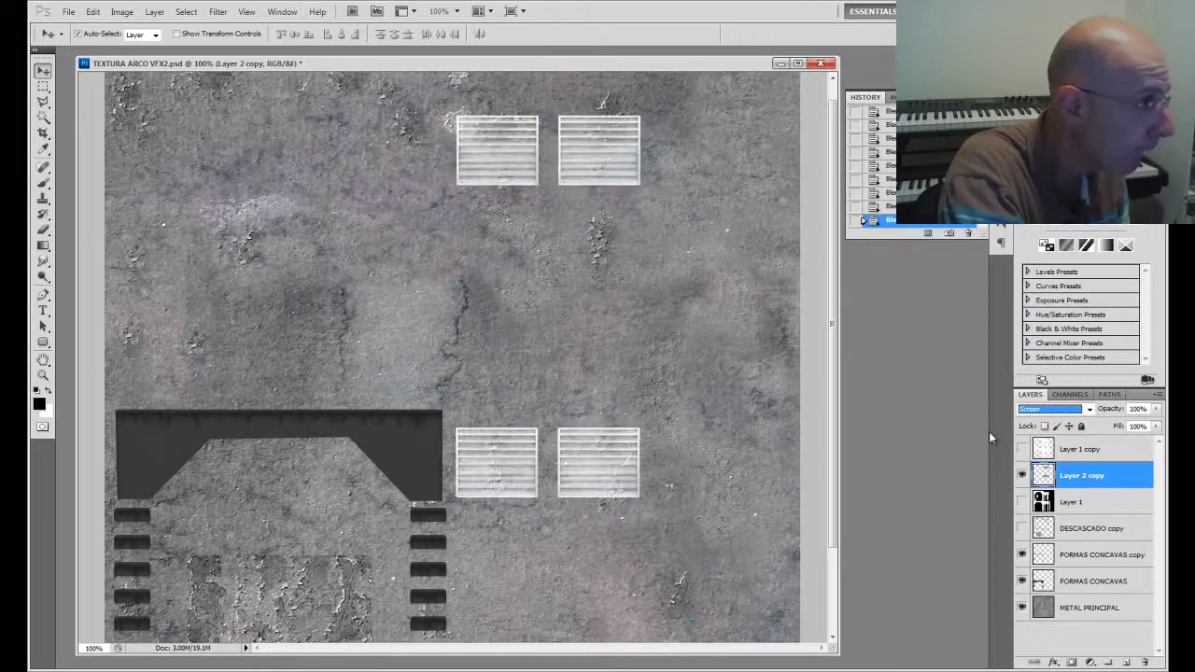
key("Down")
key("Down")
key("Down")
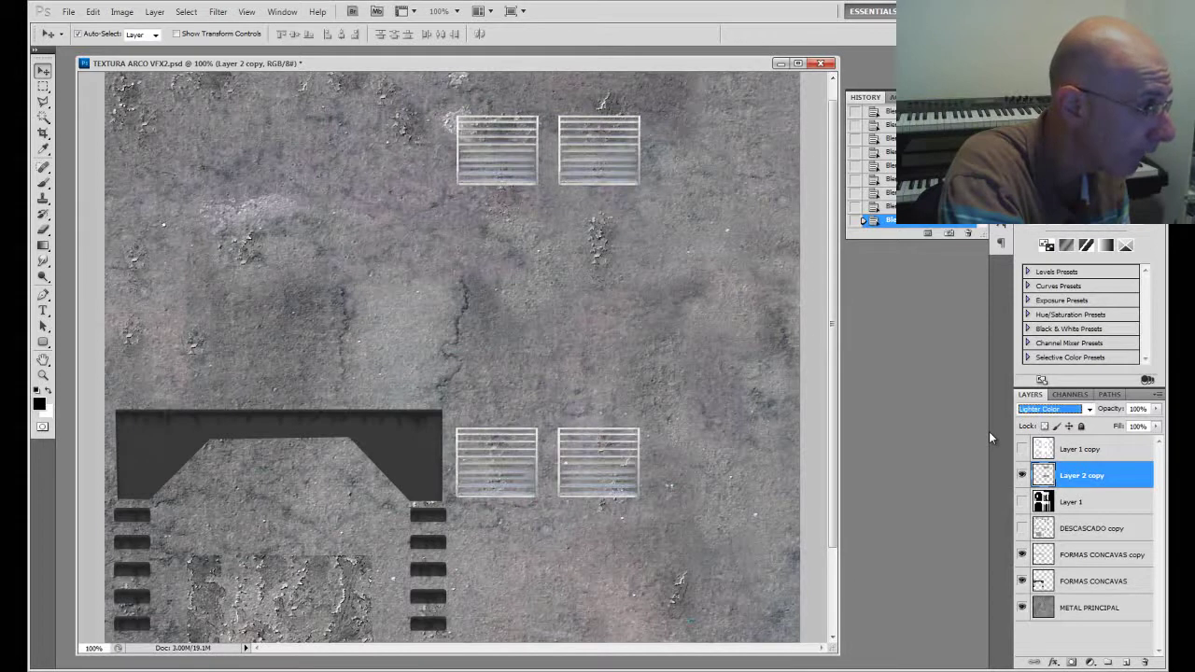
key("Down")
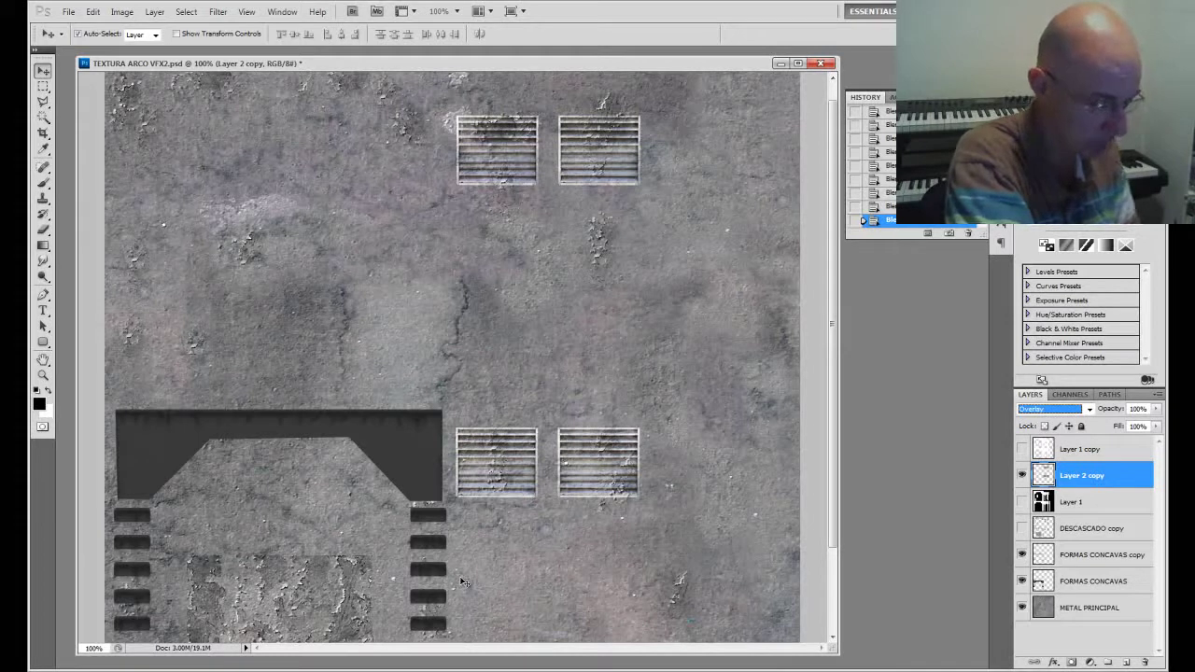
left_click(388, 334)
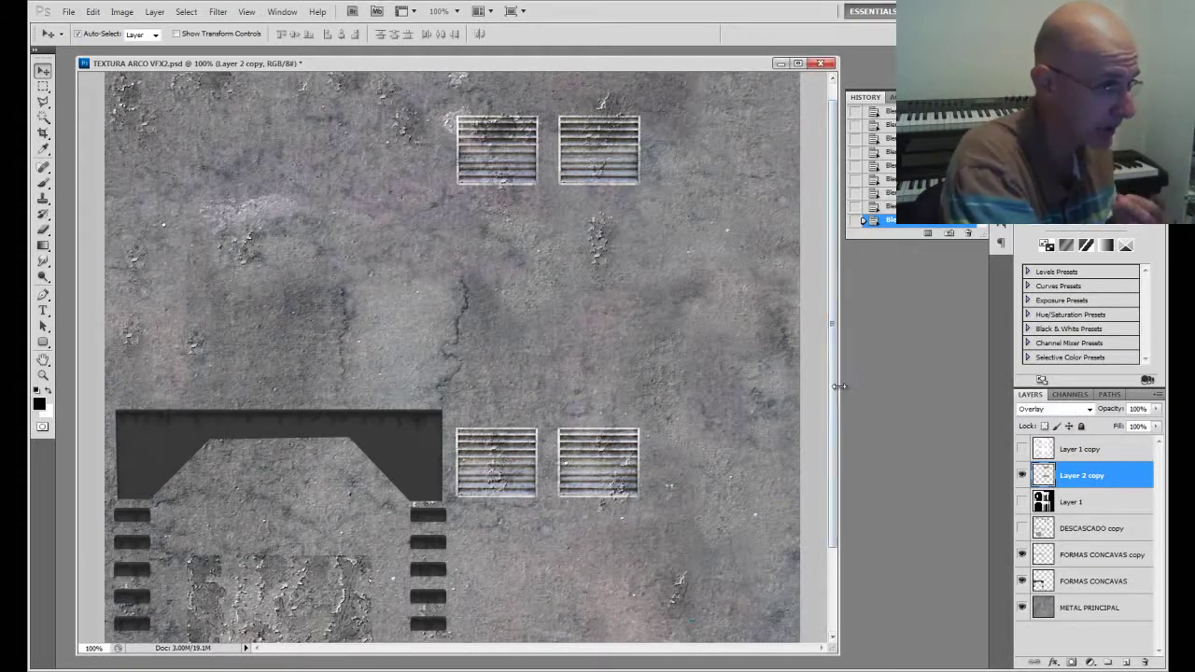
left_click_drag(841, 366, 841, 500)
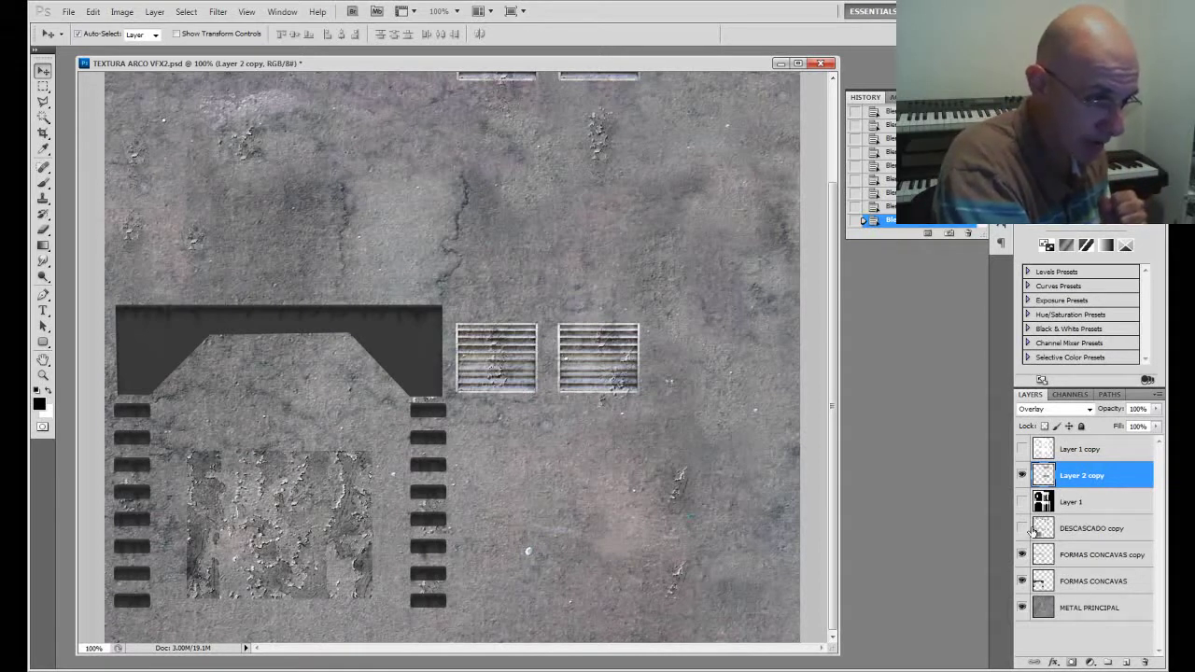
Step: Hide the concrete base and add a new empty layer above METAL PRINCIPAL
left_click(1023, 608)
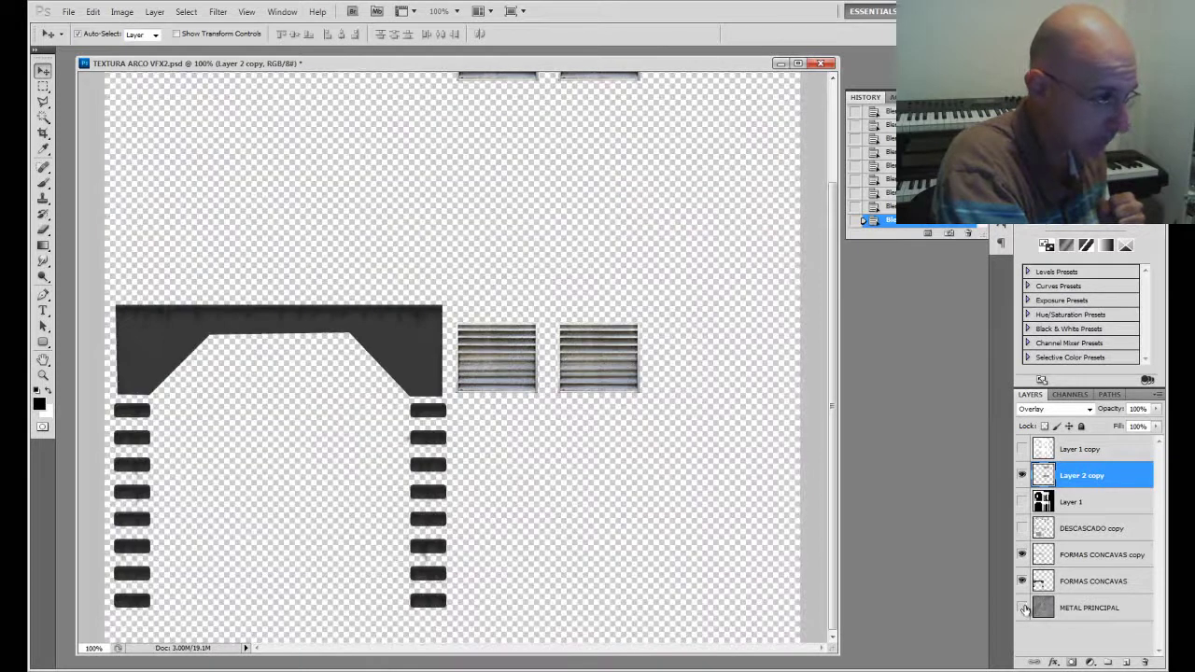
left_click(1087, 610)
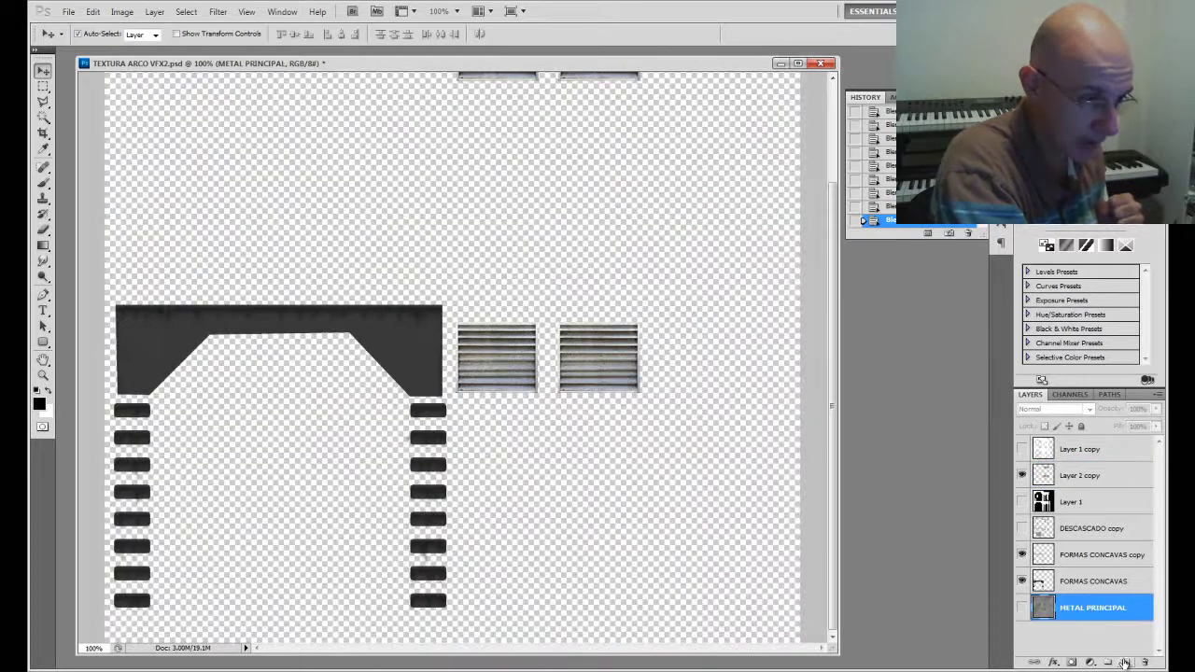
left_click(1124, 662)
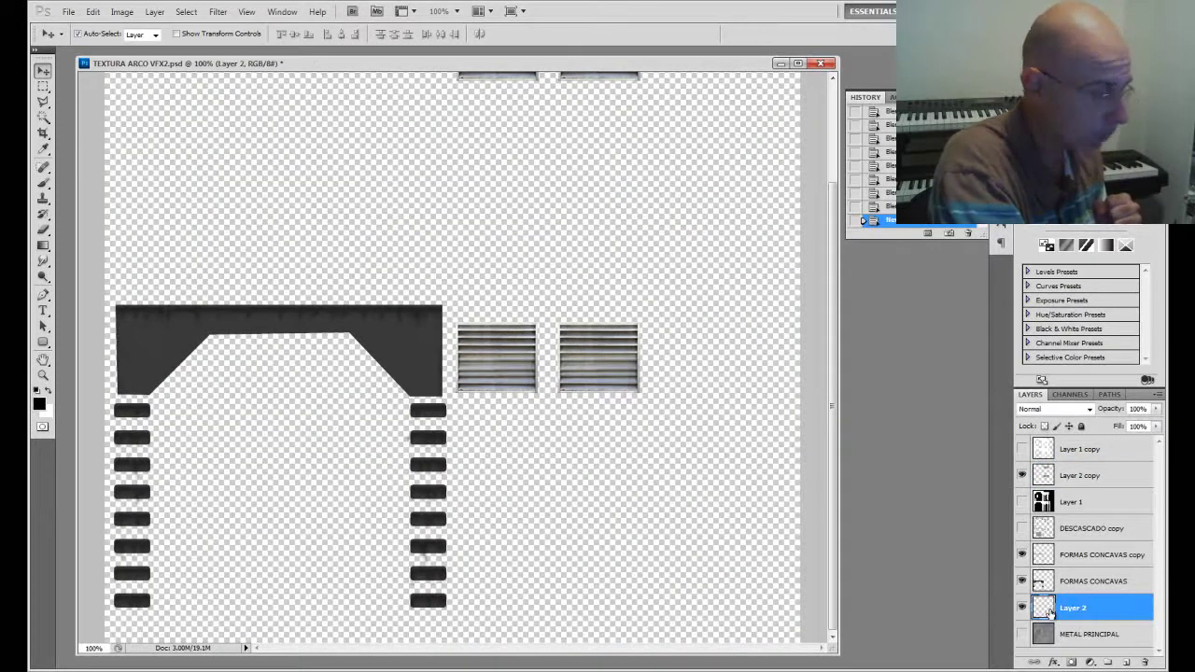
Step: Fill the new layer with mid-grey 848484 and hide the grimy FORMAS CONCAVAS copy layer
left_click(38, 403)
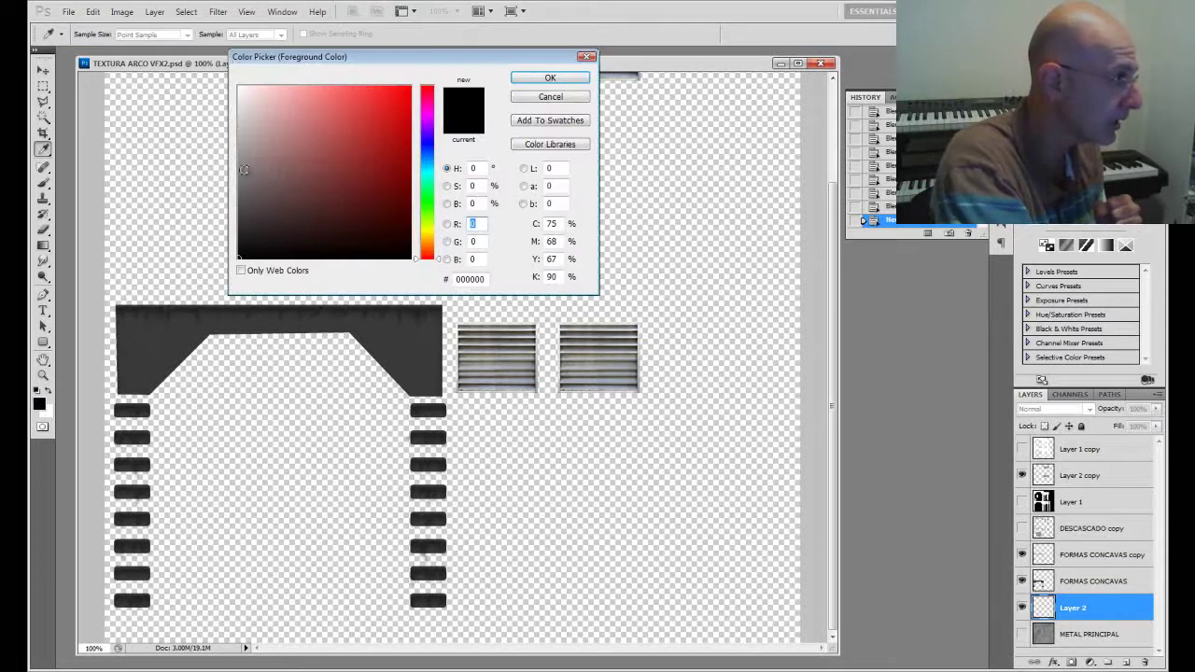
left_click_drag(242, 172, 233, 169)
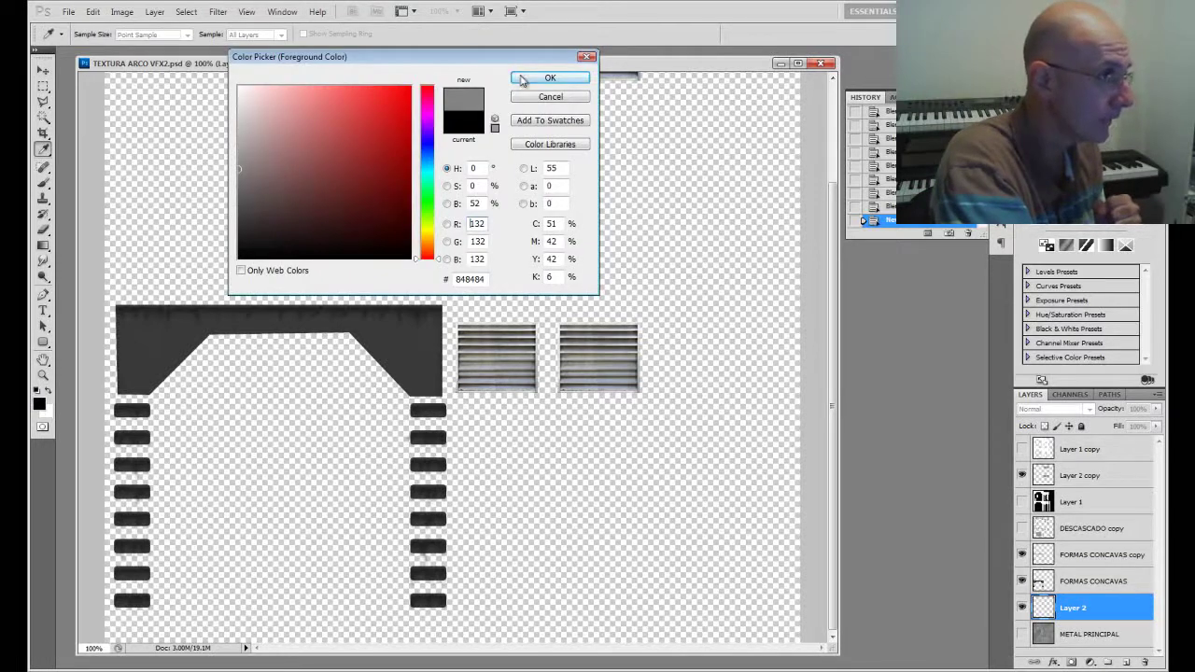
left_click(520, 81)
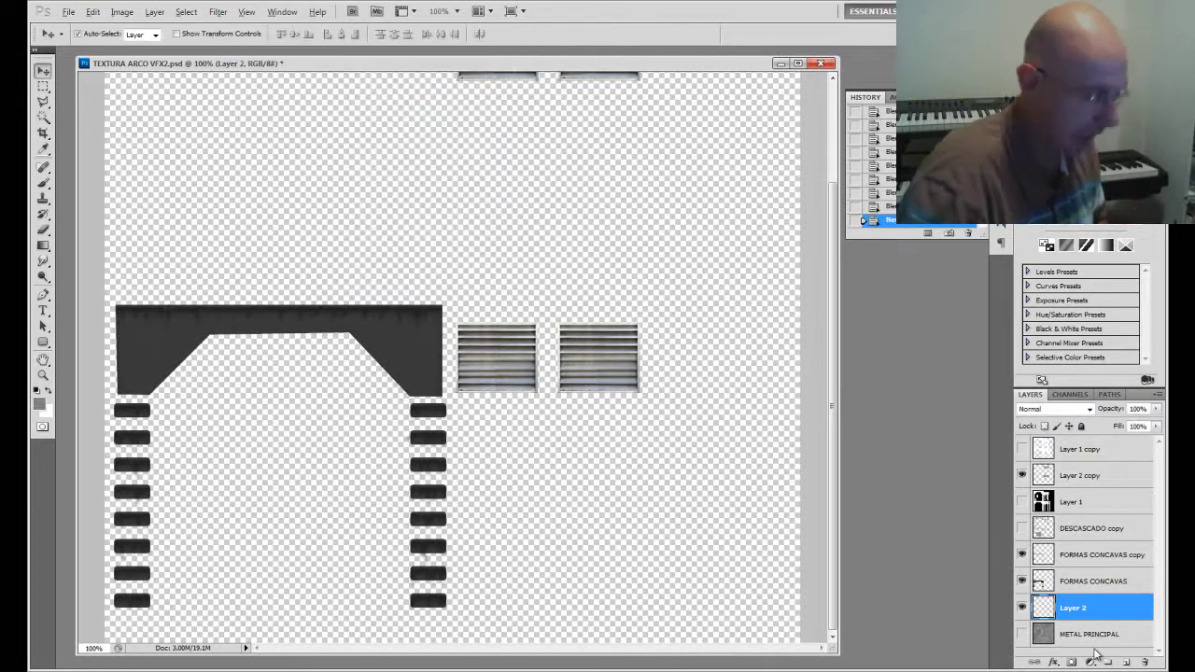
key("alt+BackSpace")
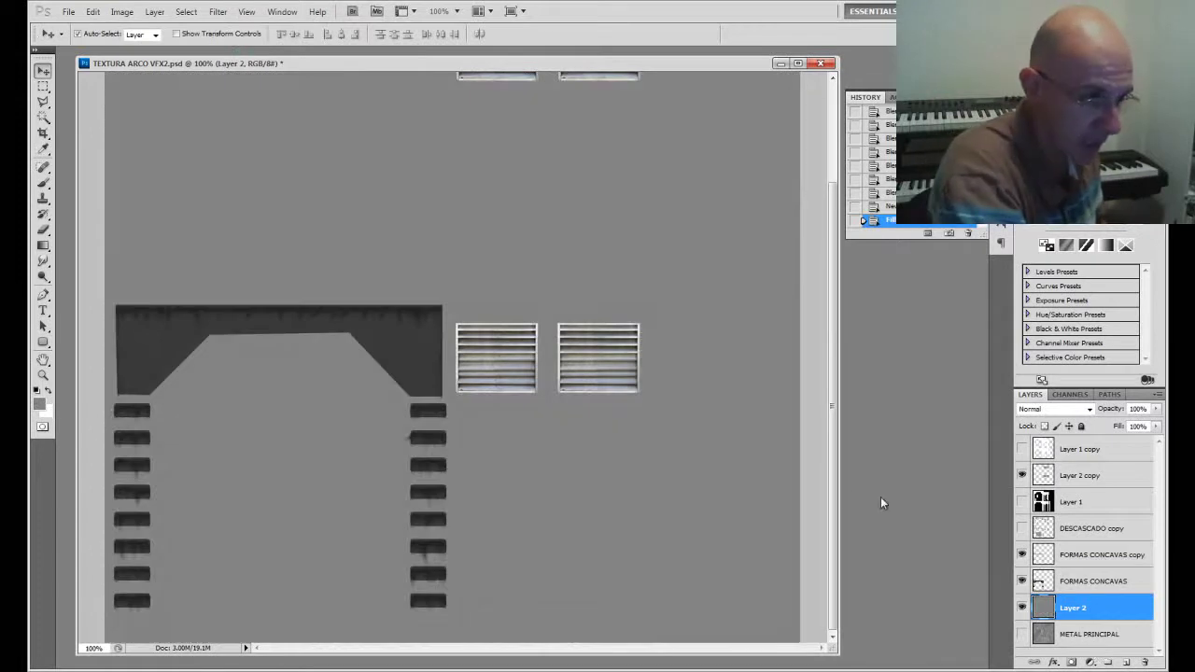
left_click(1021, 556)
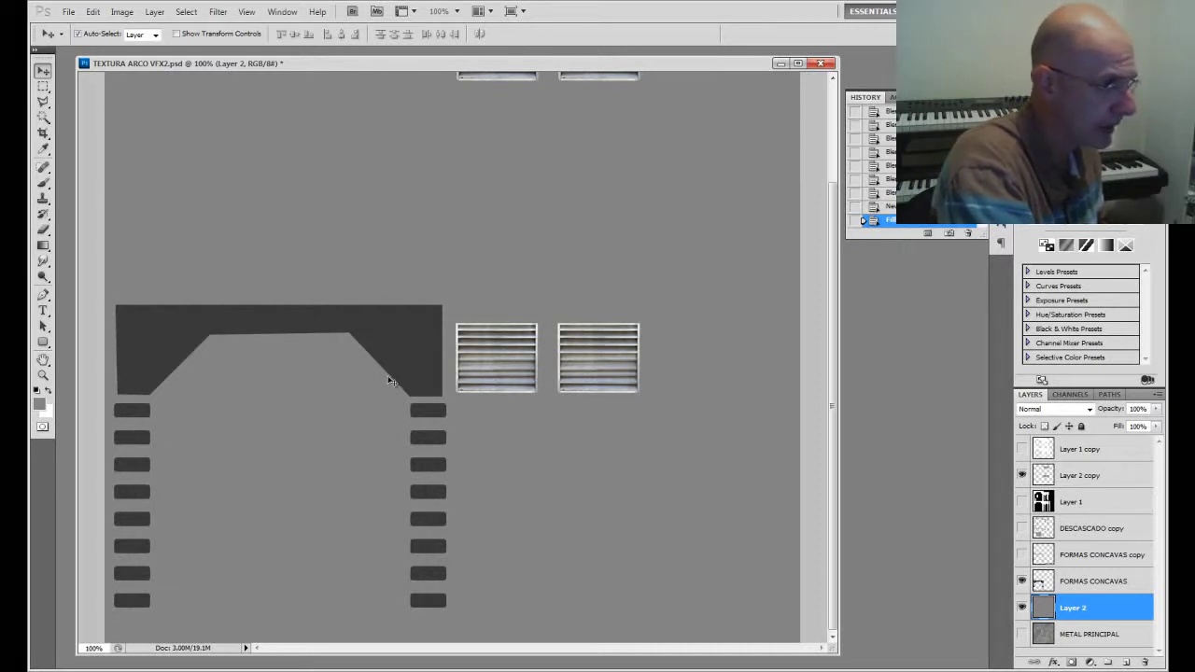
left_click_drag(829, 374, 835, 313)
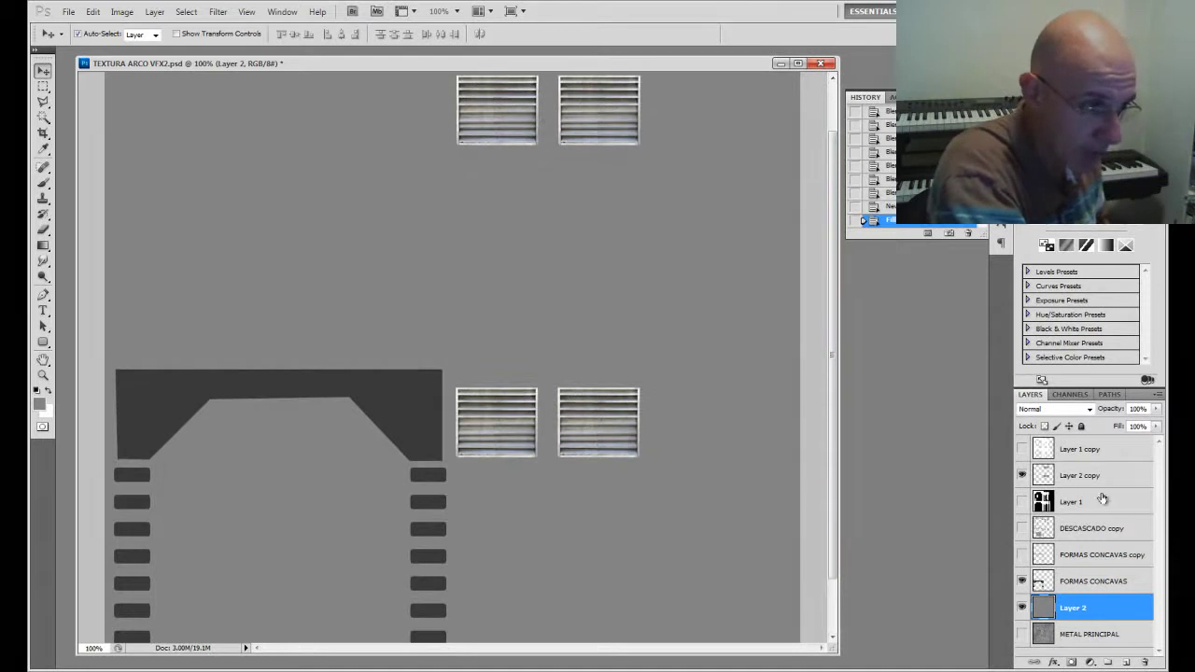
Step: Duplicate the Layer 2 copy grilles above FORMAS CONCAVAS and hide the original grilles
left_click_drag(1091, 478, 1138, 642)
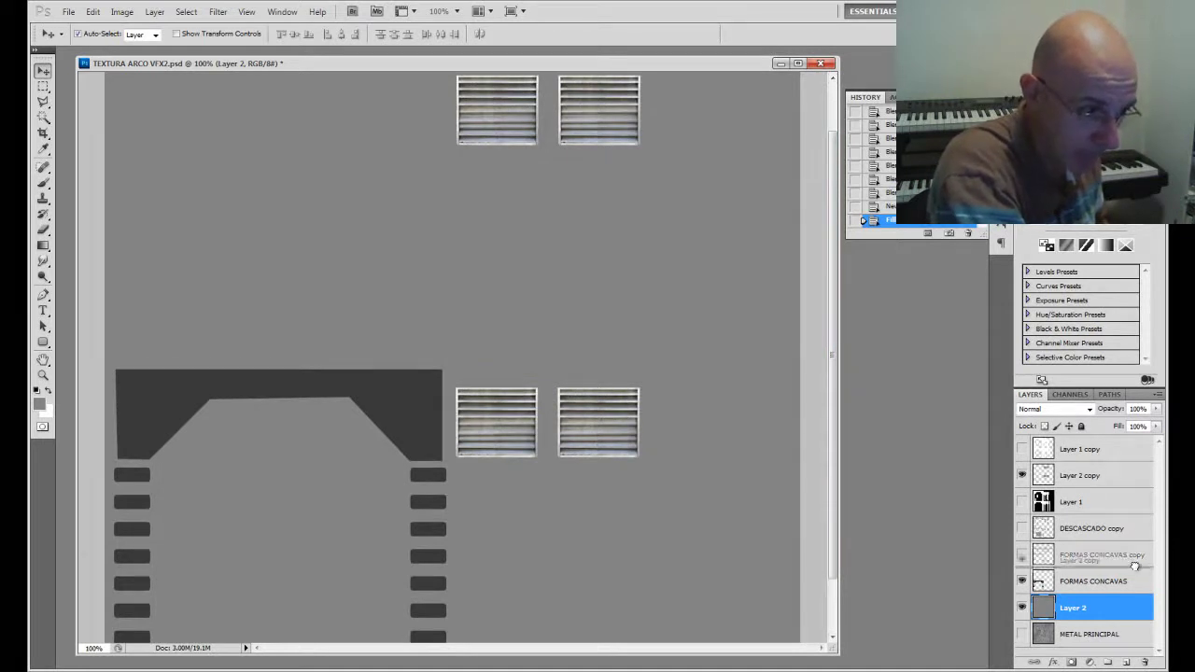
left_click_drag(1109, 483, 1119, 594)
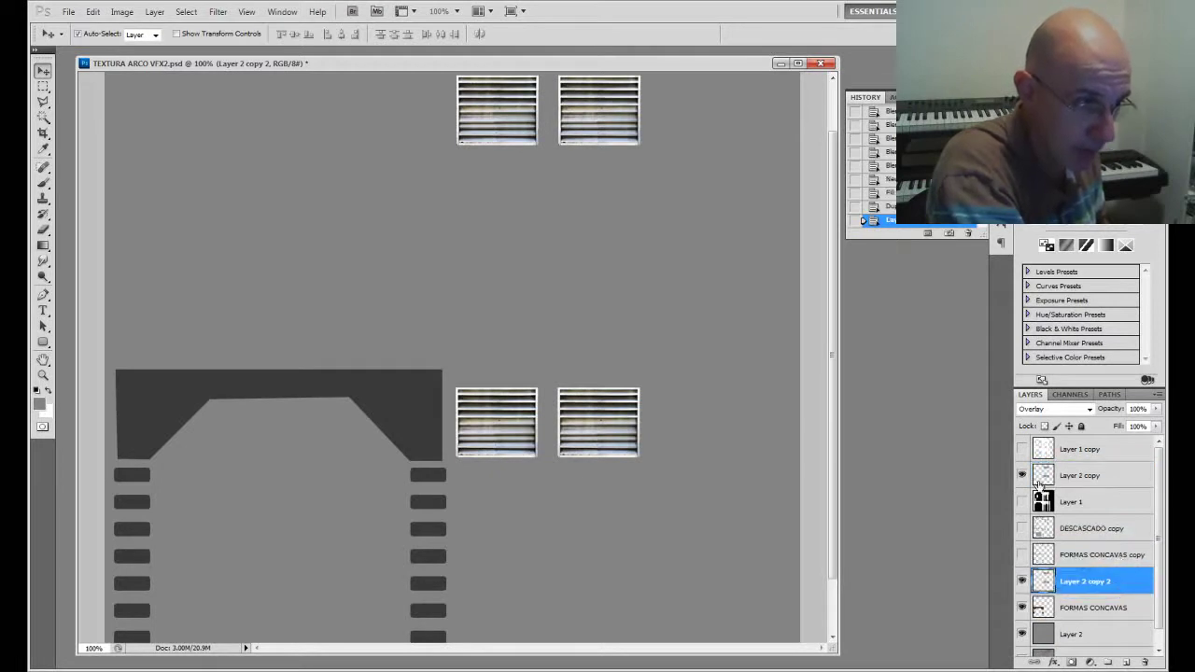
left_click(1022, 476)
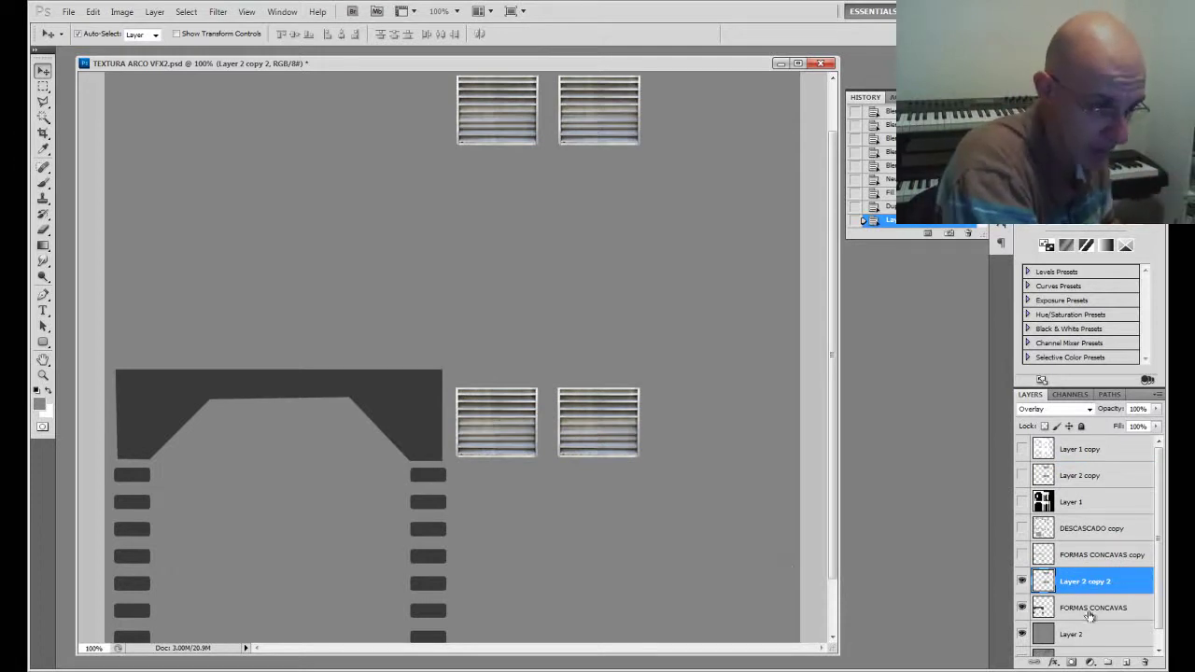
Step: Merge the grille copy, FORMAS CONCAVAS and Layer 2 into Layer 2 copy 2, then zoom out
scroll(1111, 593, "down", 1)
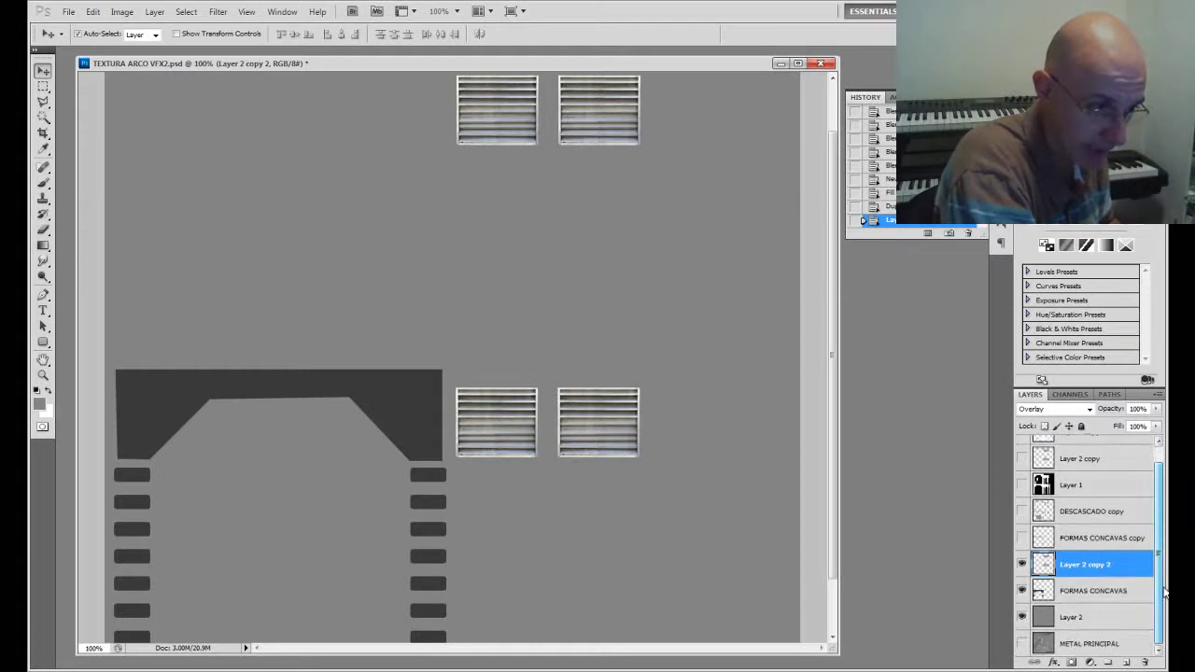
left_click(1099, 594, "ctrl")
left_click(1081, 619, "ctrl")
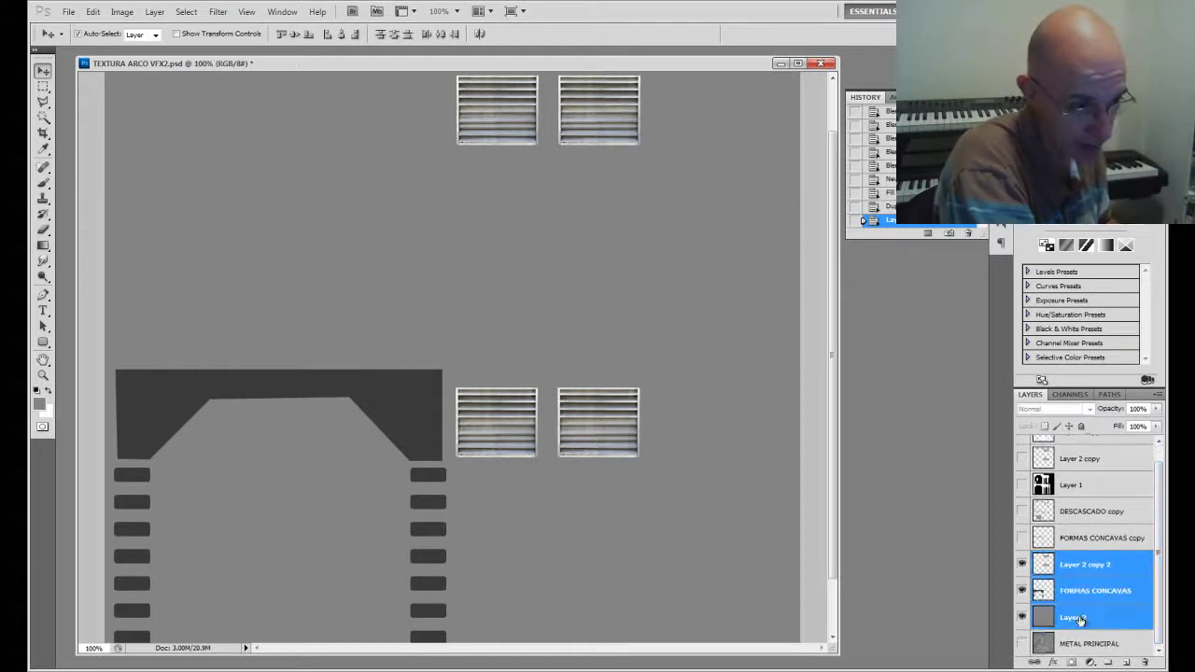
left_click(1159, 396)
left_click(1058, 297)
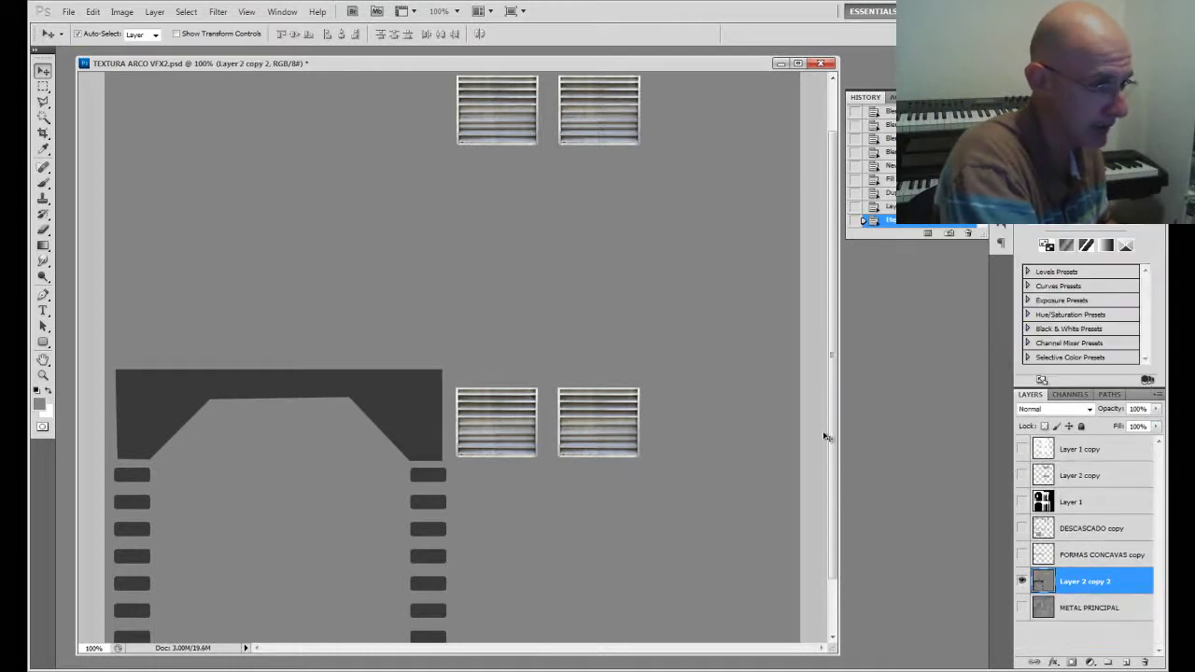
left_click_drag(833, 464, 840, 512)
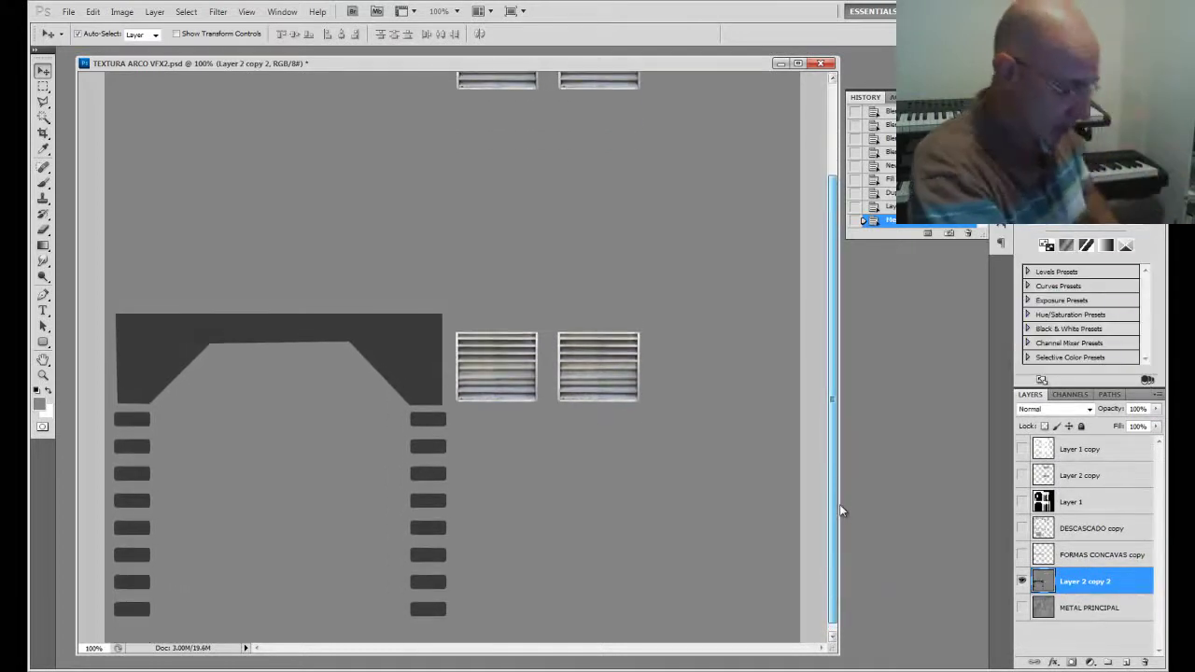
key("ctrl+minus")
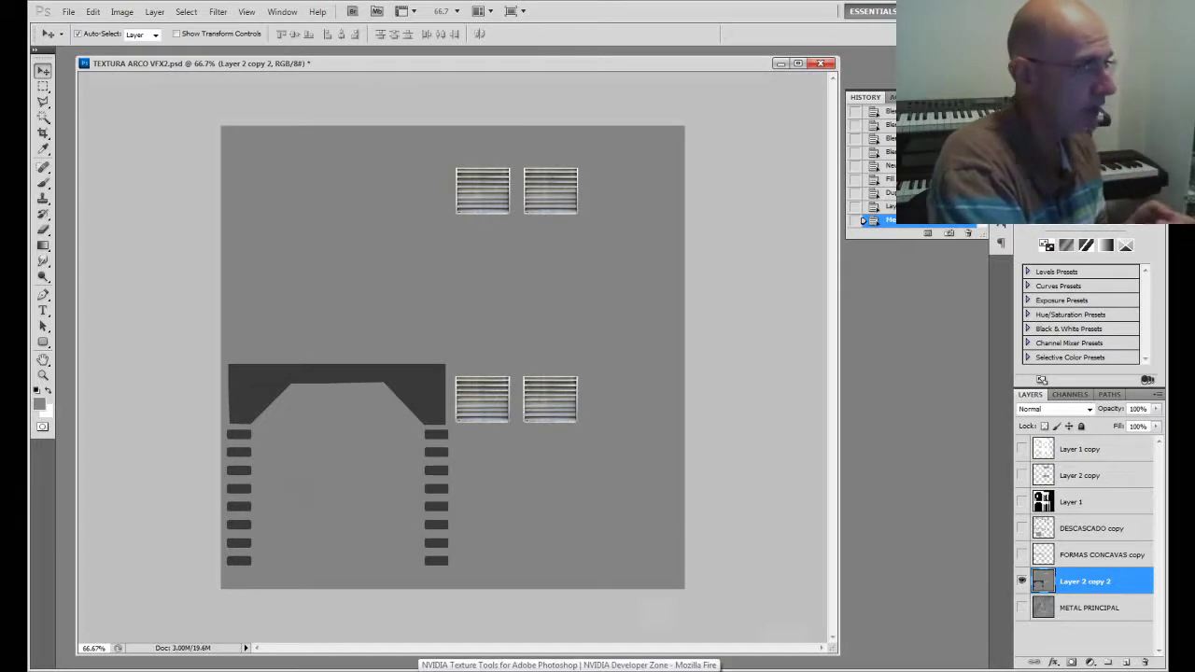
left_click(570, 669)
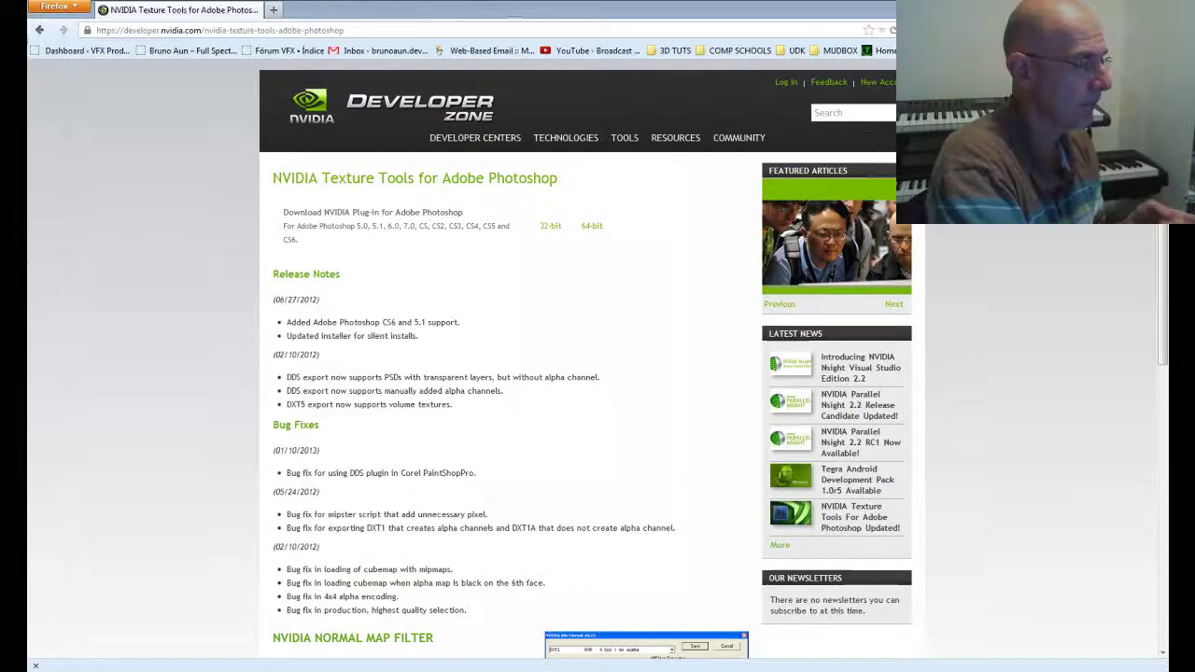
left_click(351, 30)
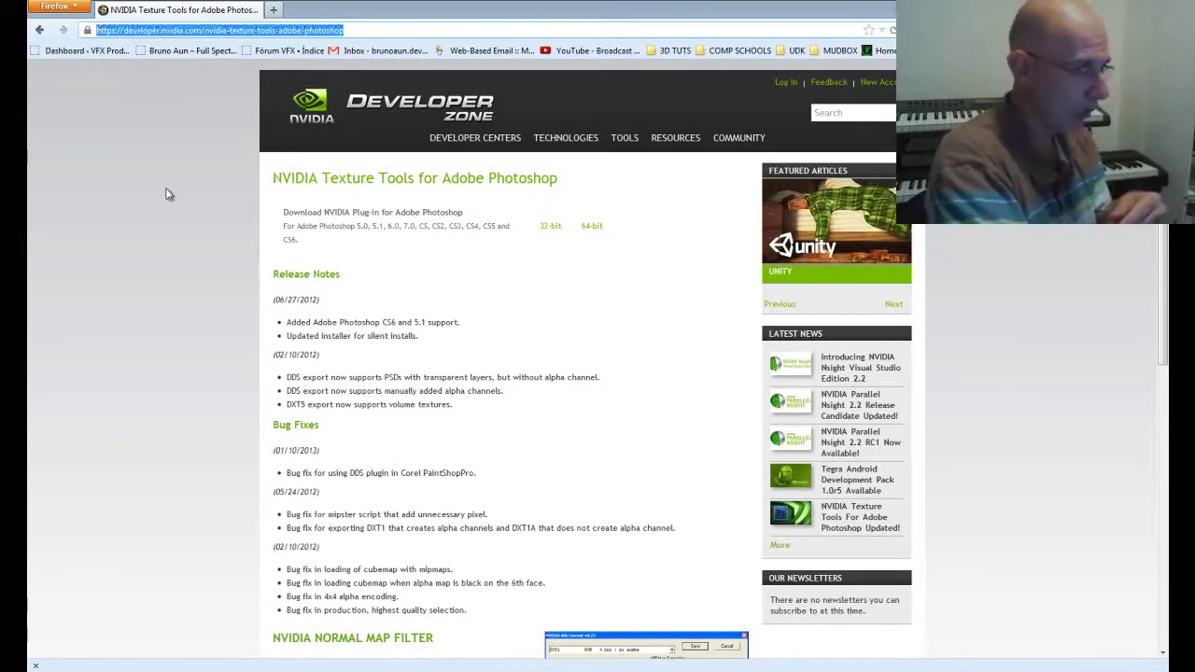
scroll(1163, 303, "down", 5)
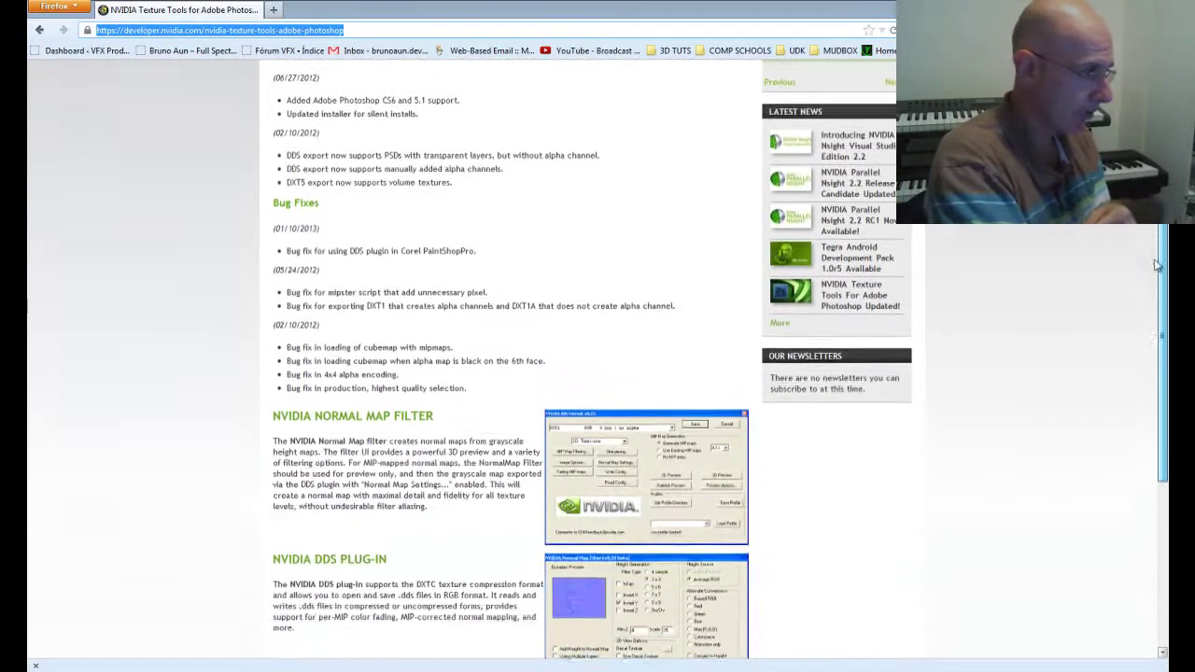
scroll(1163, 304, "down", 1)
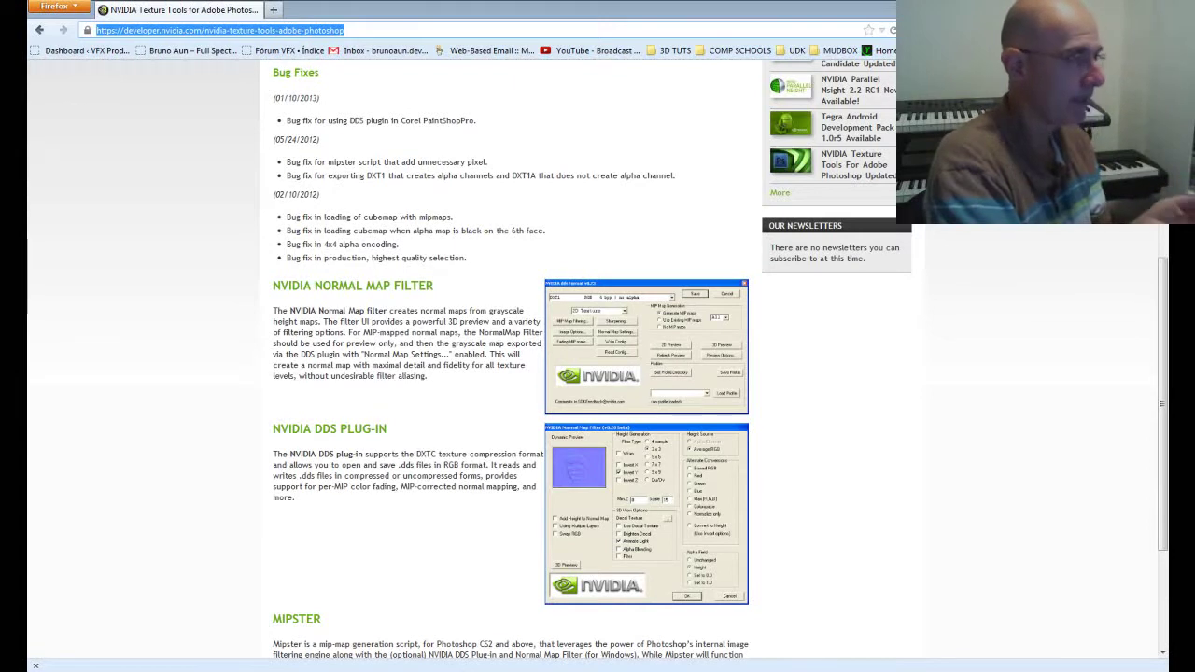
key("alt+Tab")
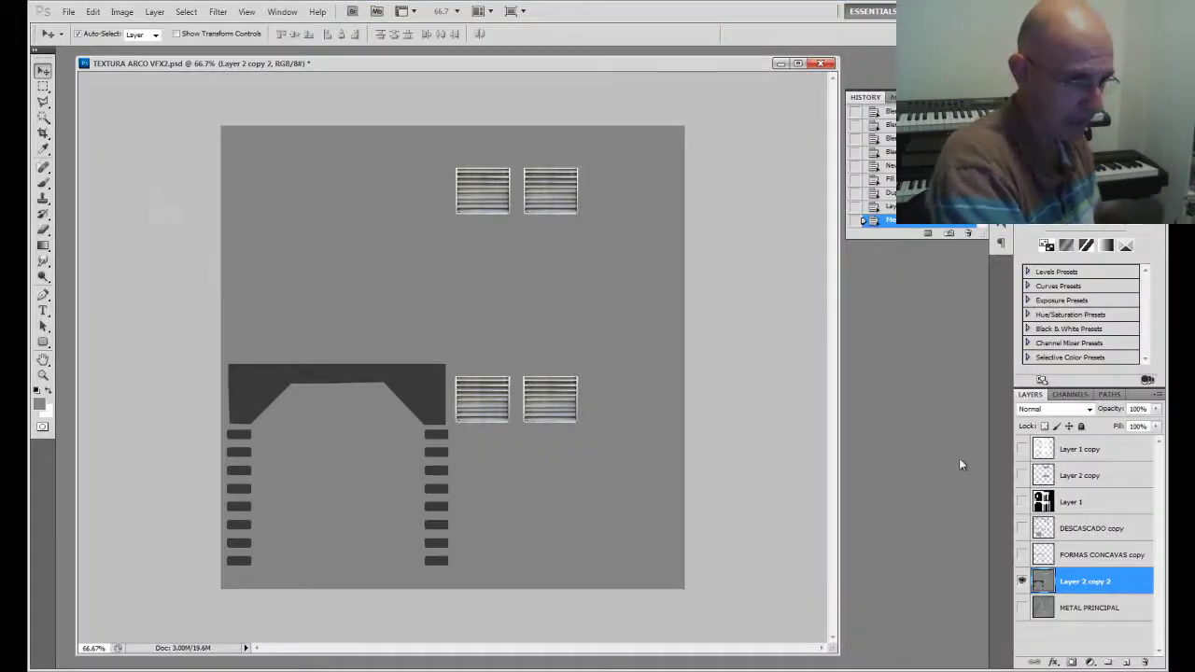
Step: Apply the NVIDIA NormalMapFilter with Scale 9 and Using Multiple Layers enabled
left_click(218, 11)
mouse_move(266, 301)
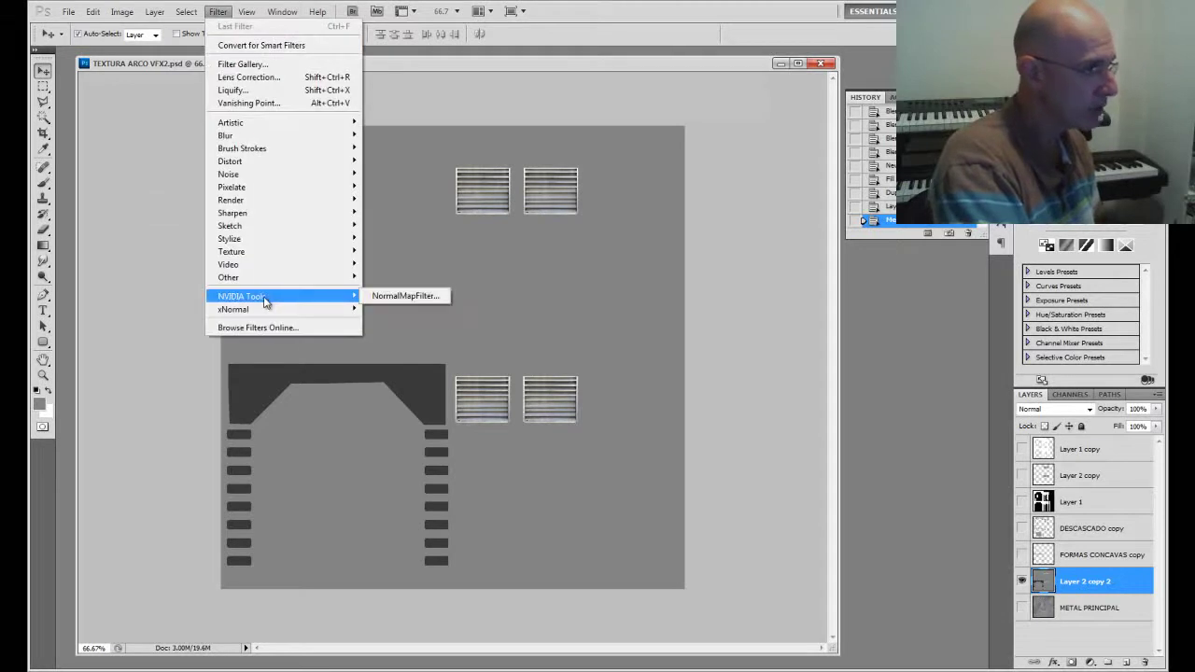
left_click(415, 296)
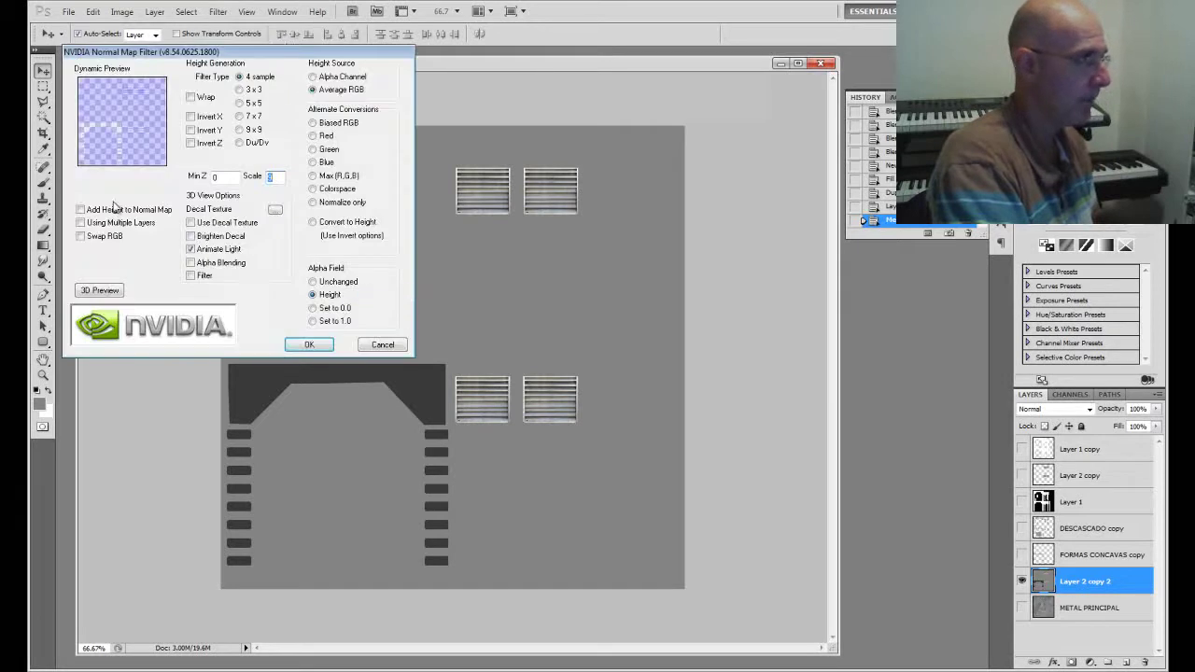
double_click(271, 175)
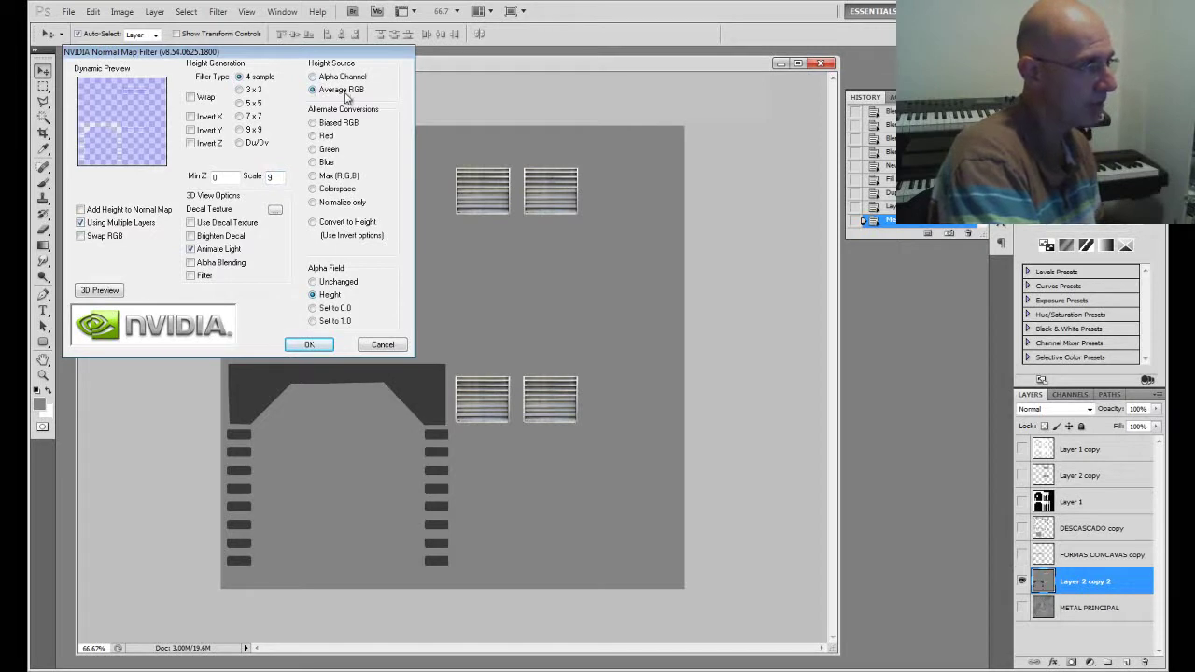
left_click(309, 345)
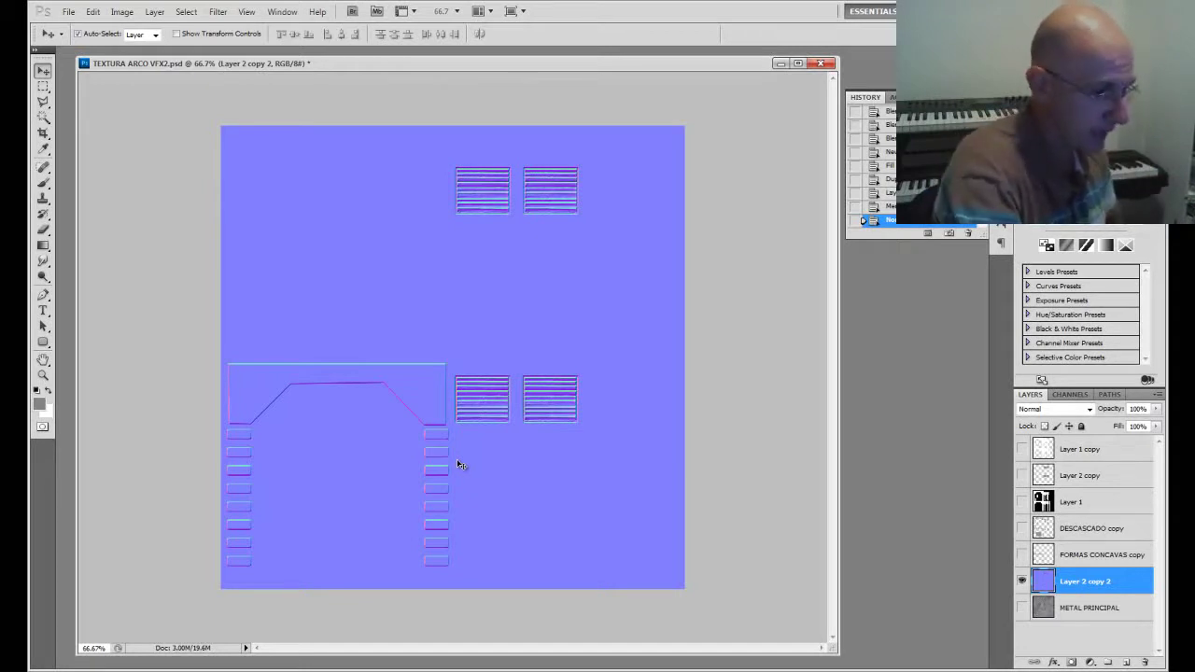
Step: Rename the Layer 2 copy 2 layer to NORMAL
double_click(1113, 590)
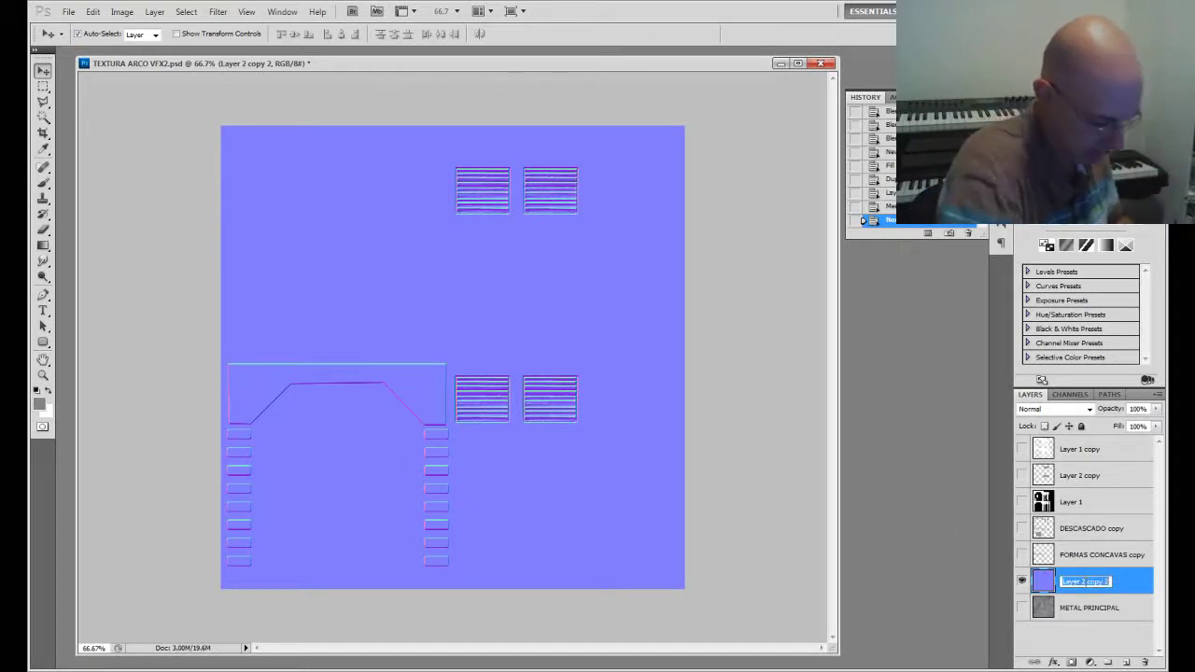
type("N")
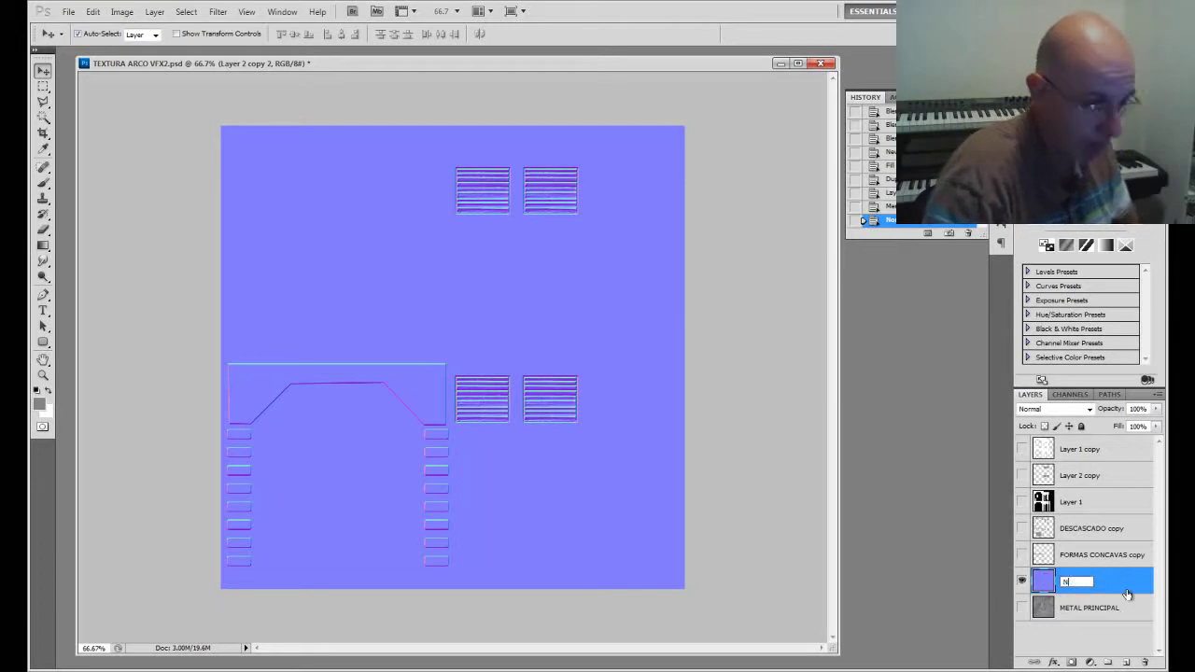
type("ORMAL")
key("Return")
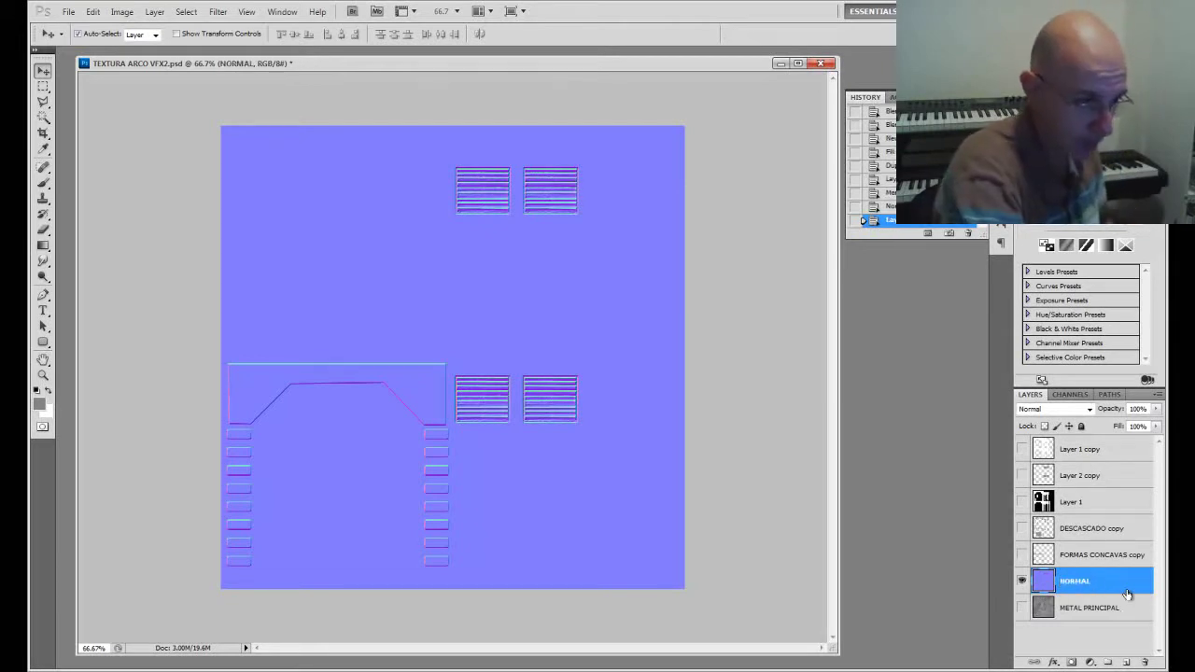
Step: Hide NORMAL and show METAL PRINCIPAL, Layer 2 copy and FORMAS CONCAVAS copy
left_click(1023, 580)
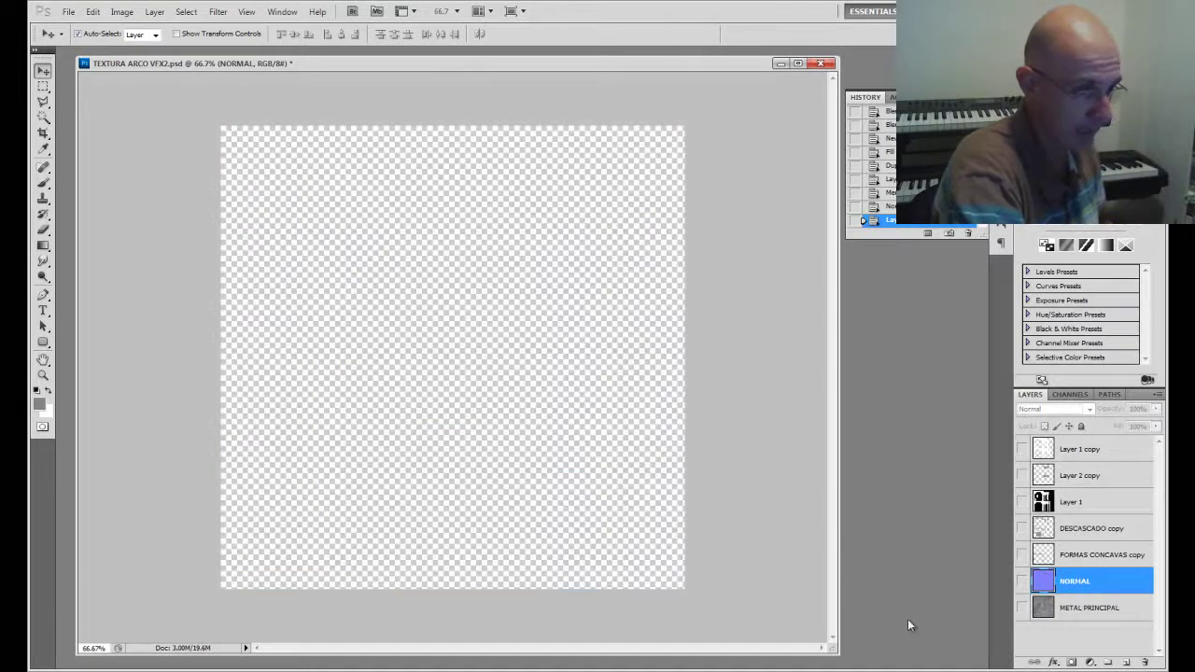
left_click(1021, 608)
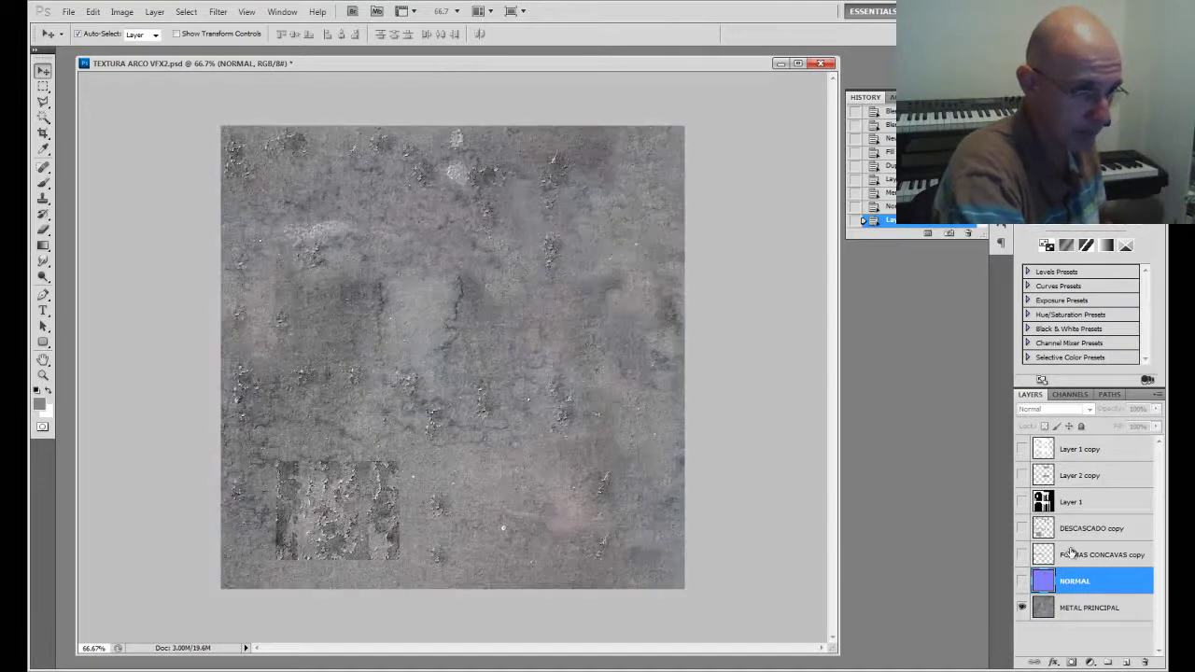
left_click(1022, 476)
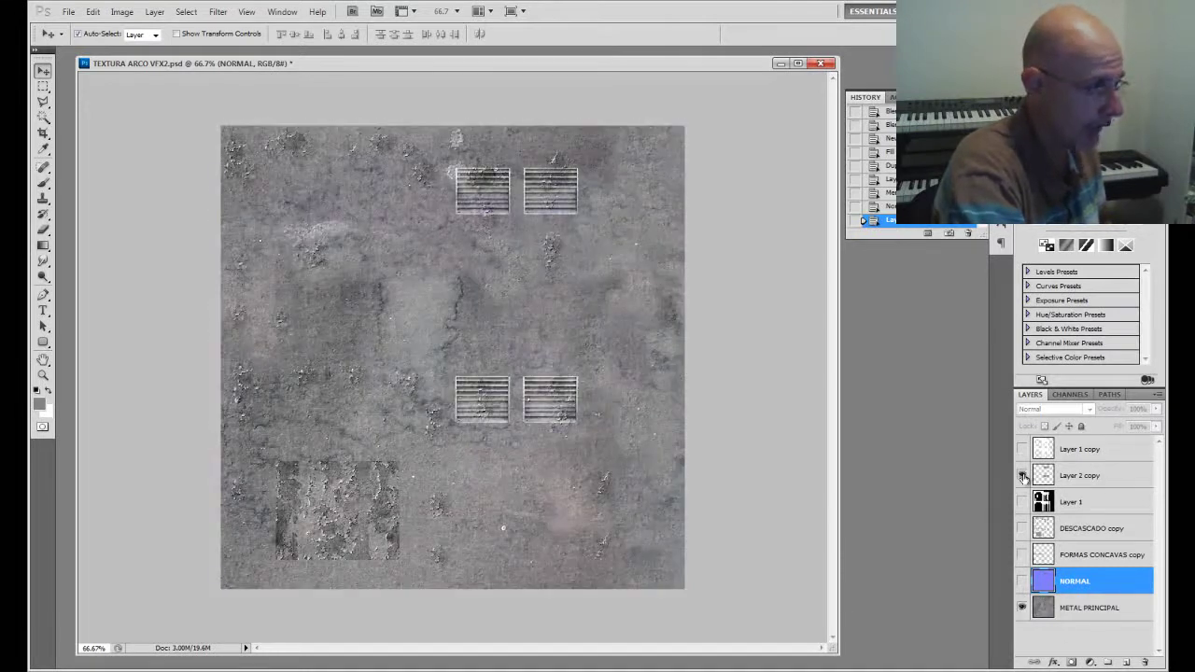
left_click(1022, 554)
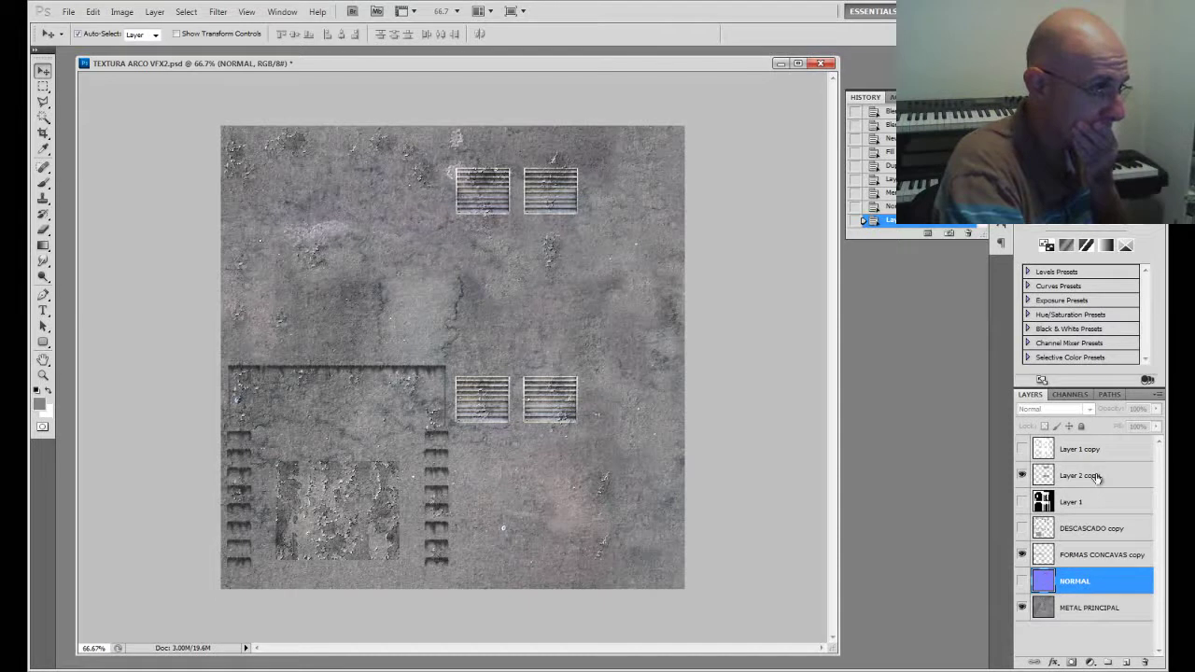
Step: Duplicate METAL PRINCIPAL, desaturate it to -100 and raise the Levels black input to 116
left_click(1146, 610)
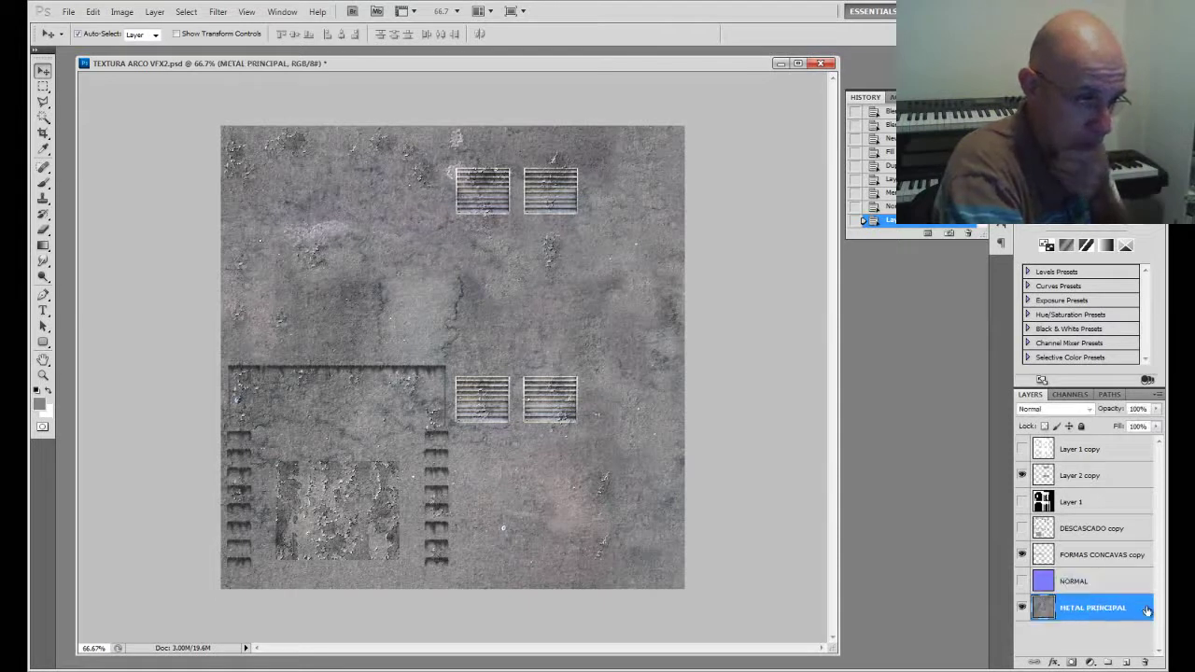
left_click_drag(1127, 609, 1128, 660)
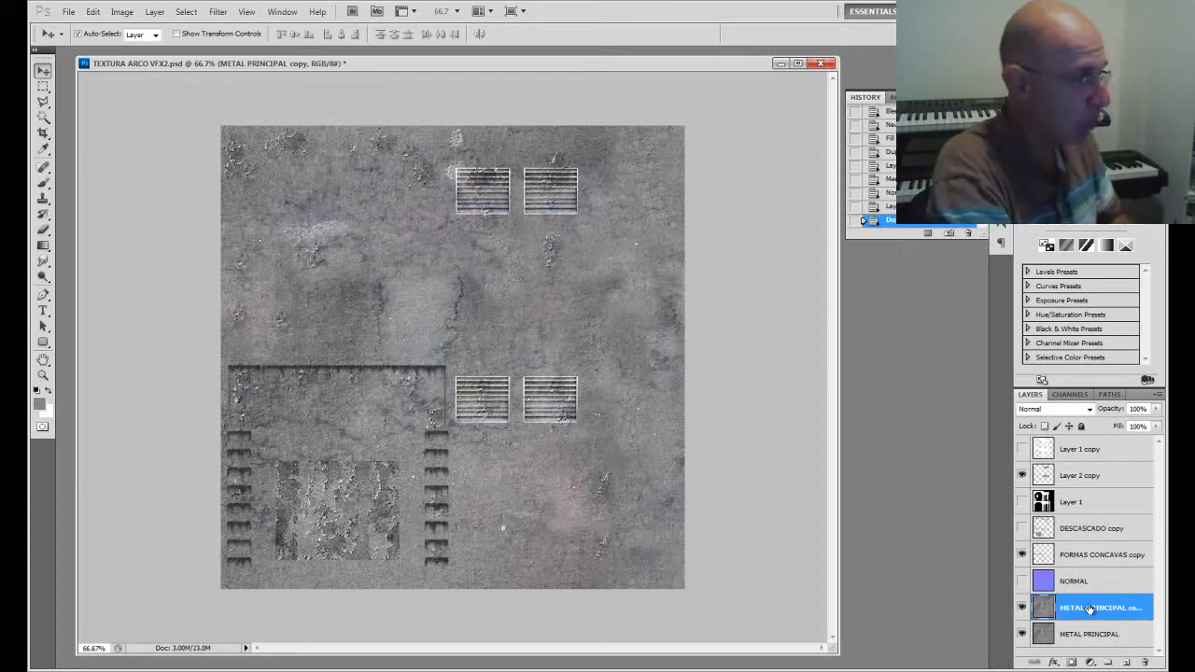
key("ctrl+u")
left_click_drag(893, 479, 823, 476)
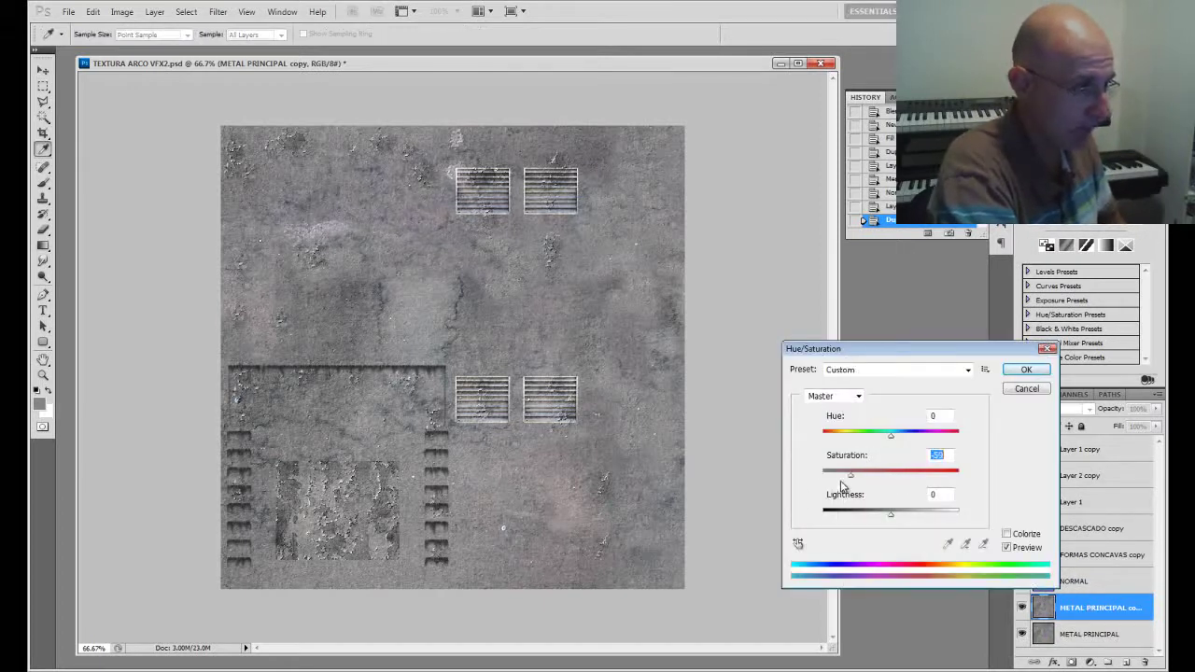
left_click(1026, 369)
key("ctrl+l")
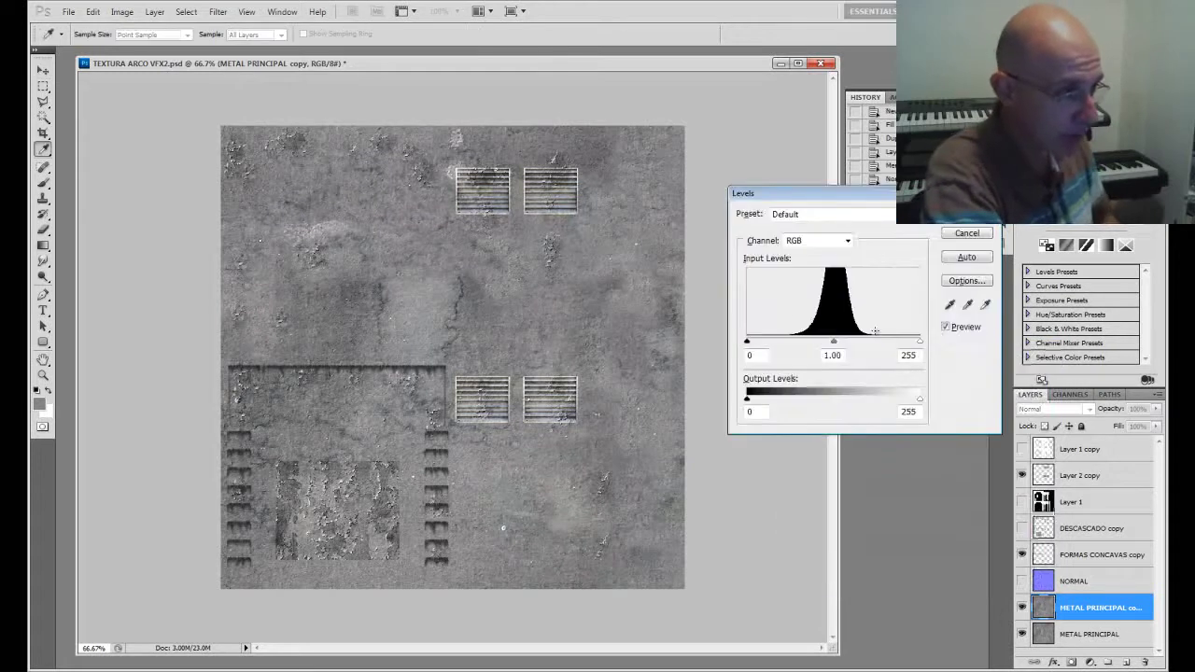
left_click_drag(747, 341, 825, 341)
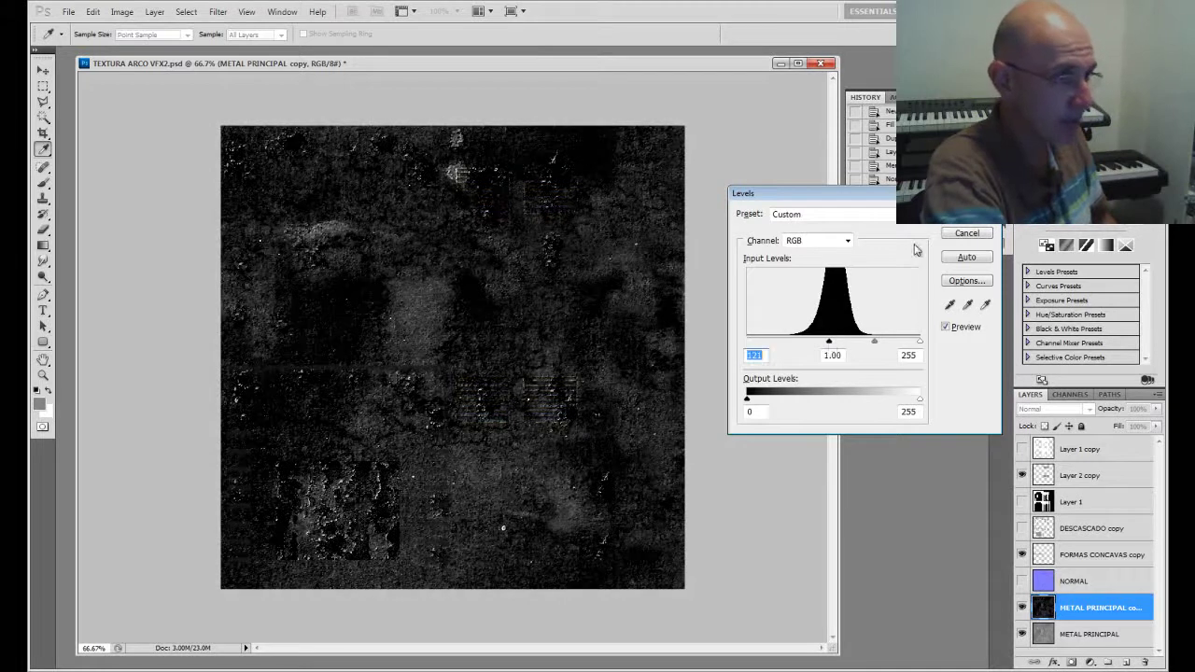
left_click(966, 210)
Step: Rename the darkened copy layer to SPECULAR
key("v")
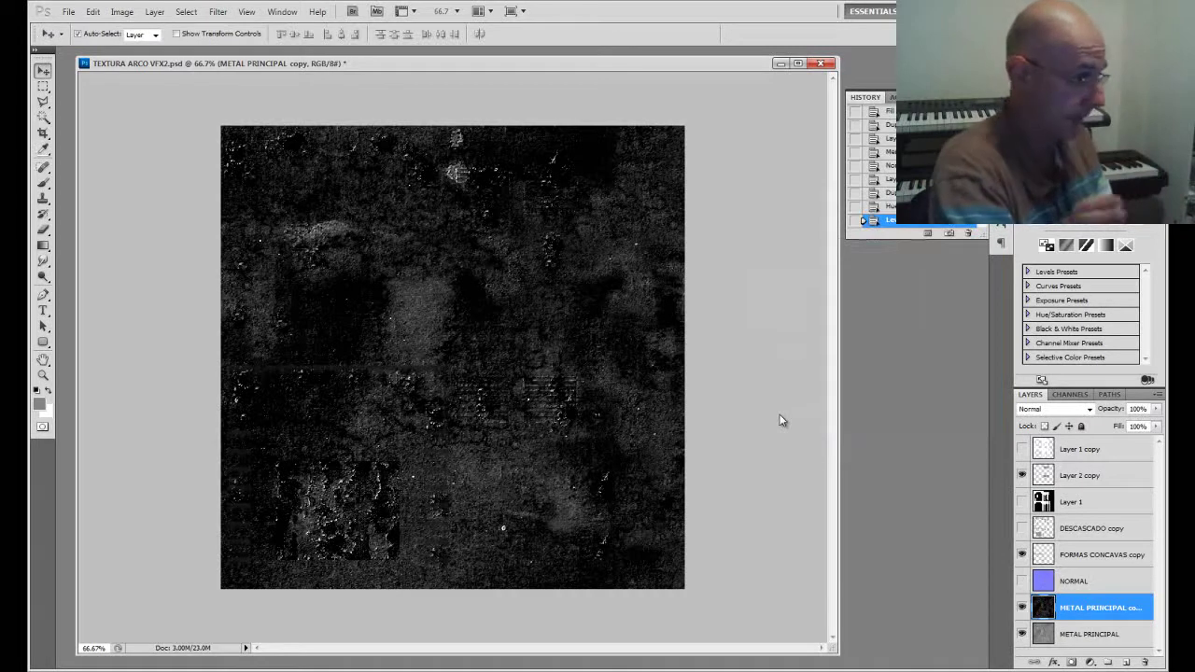
double_click(1092, 614)
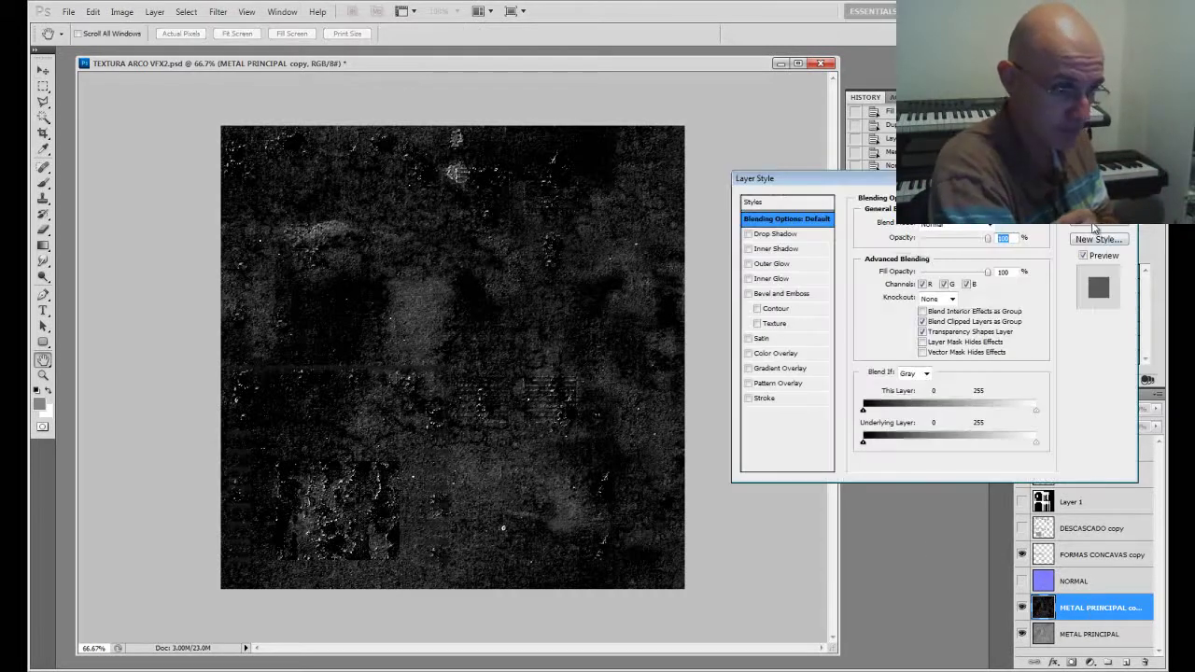
left_click(1094, 228)
double_click(1111, 614)
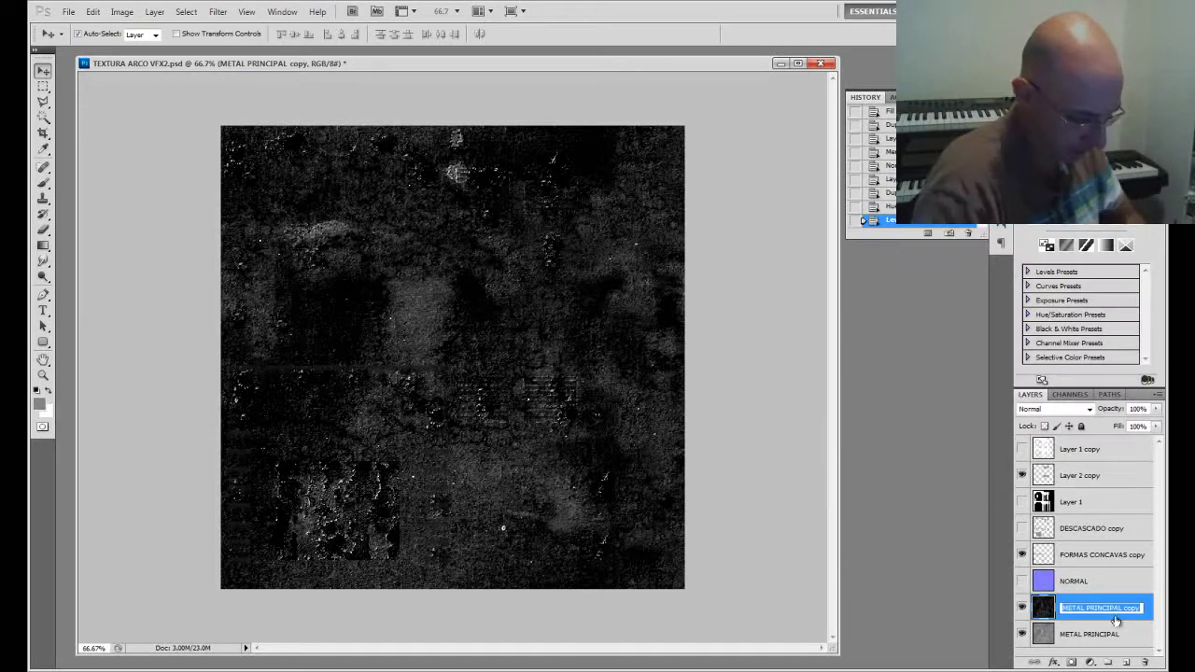
type("SPECULAR")
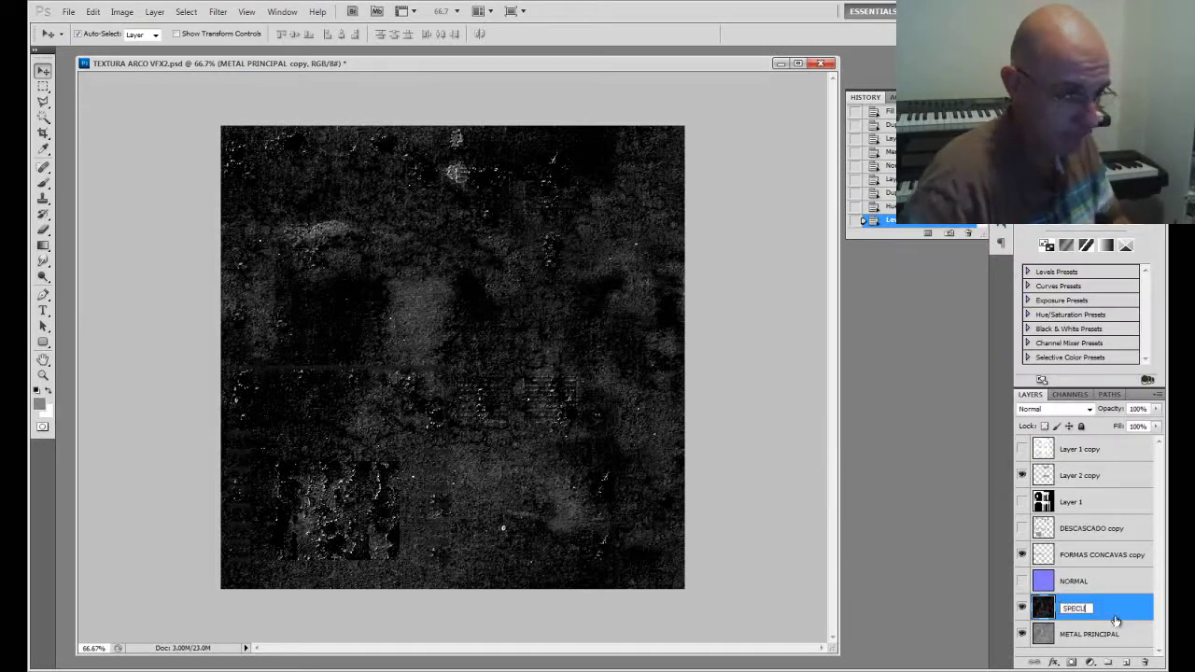
key("Return")
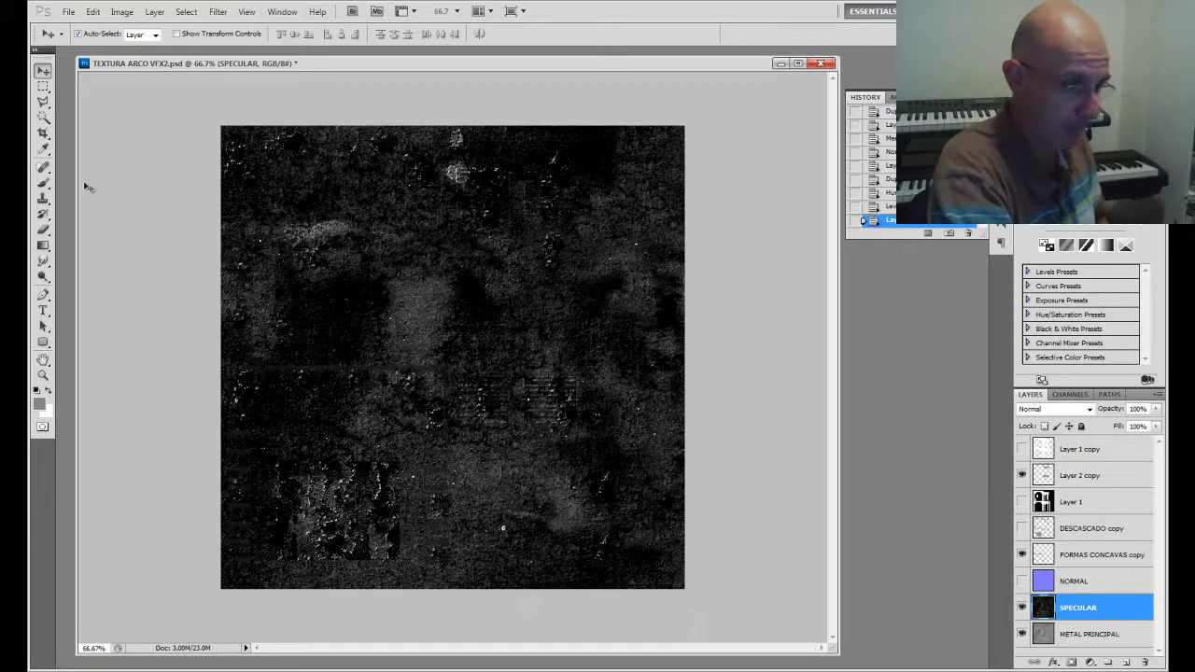
Step: Hide SPECULAR and set Save for Web & Devices to PNG-24
left_click(1022, 607)
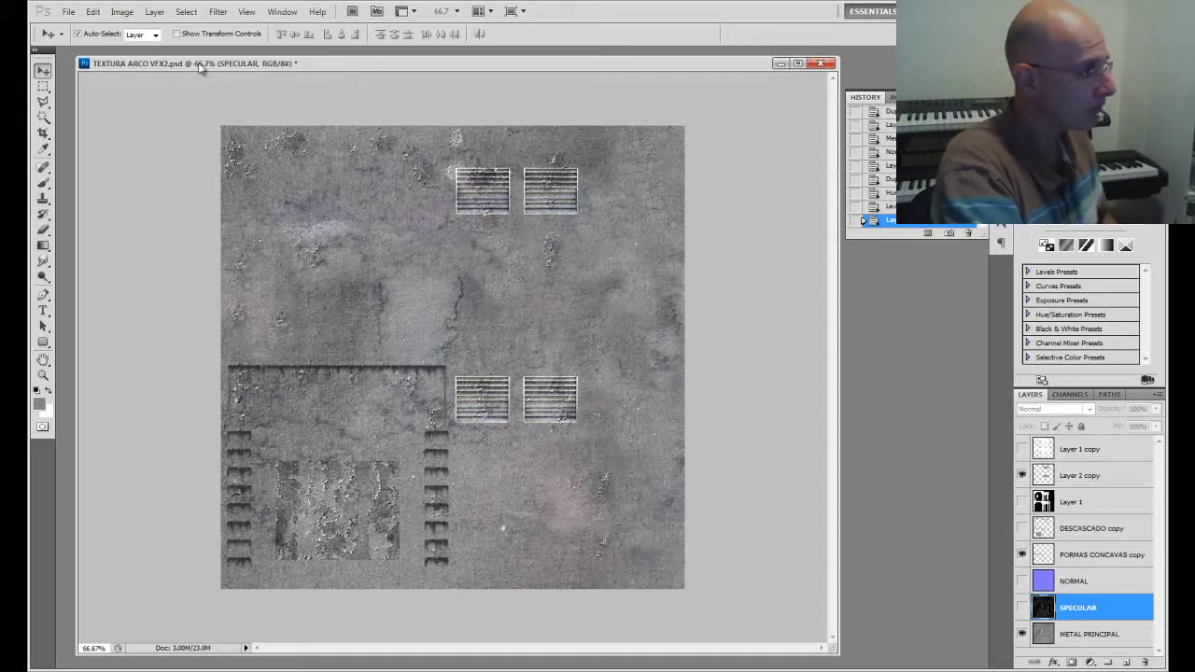
left_click_drag(315, 61, 315, 65)
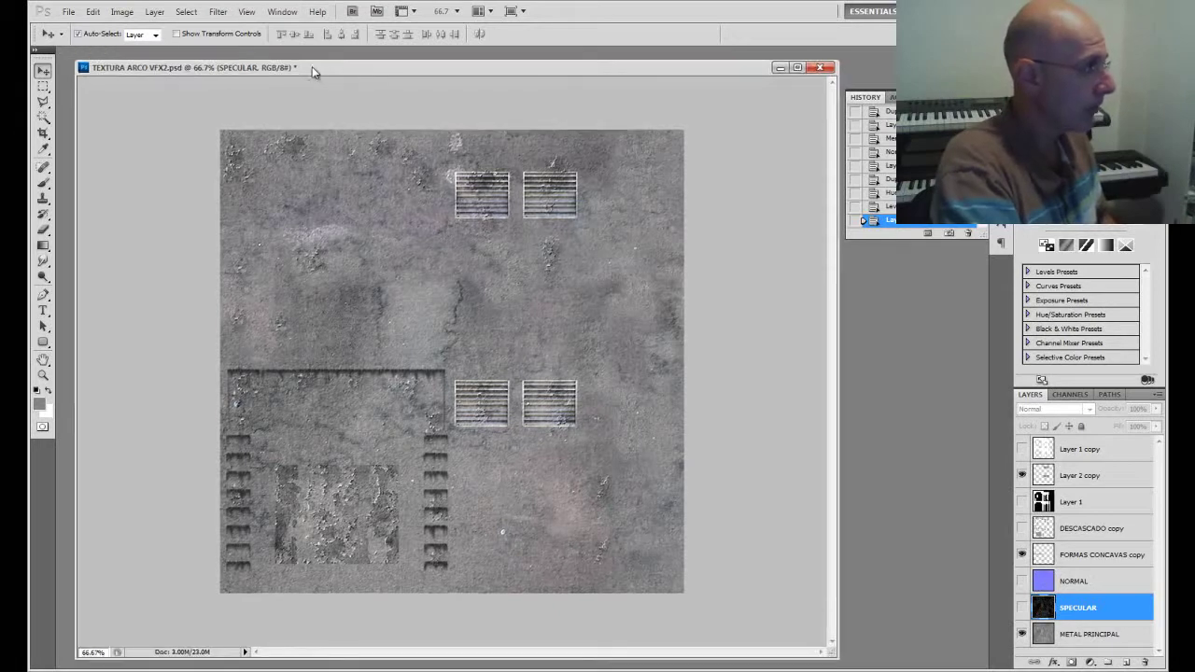
left_click(69, 12)
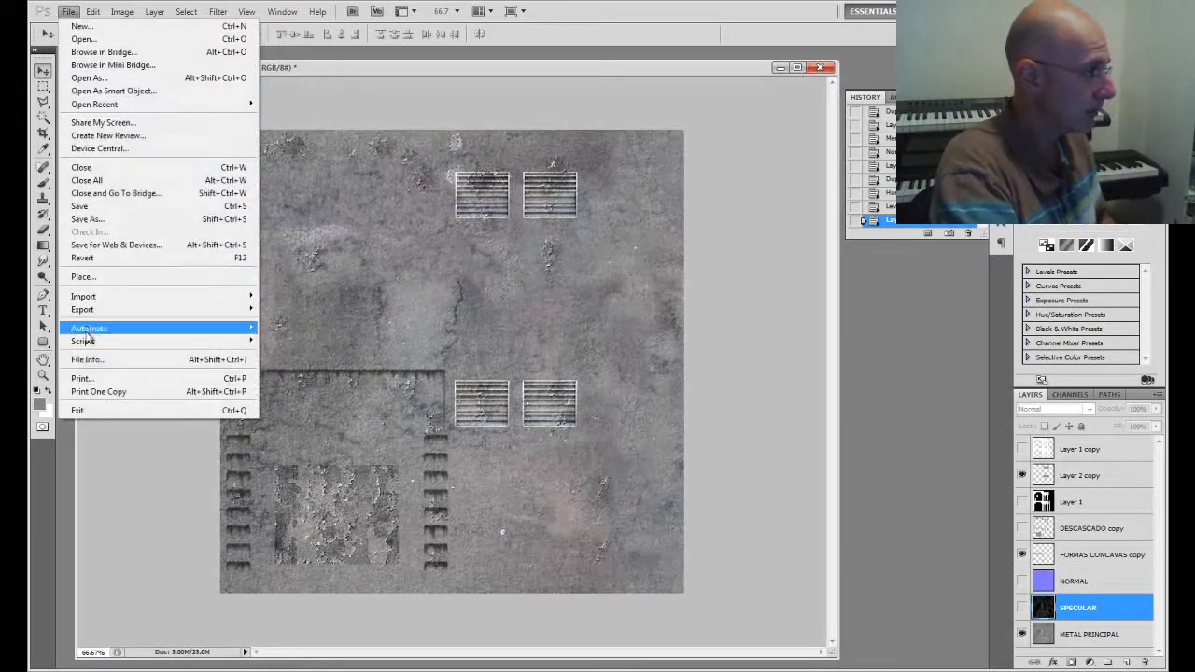
left_click(101, 245)
left_click(760, 70)
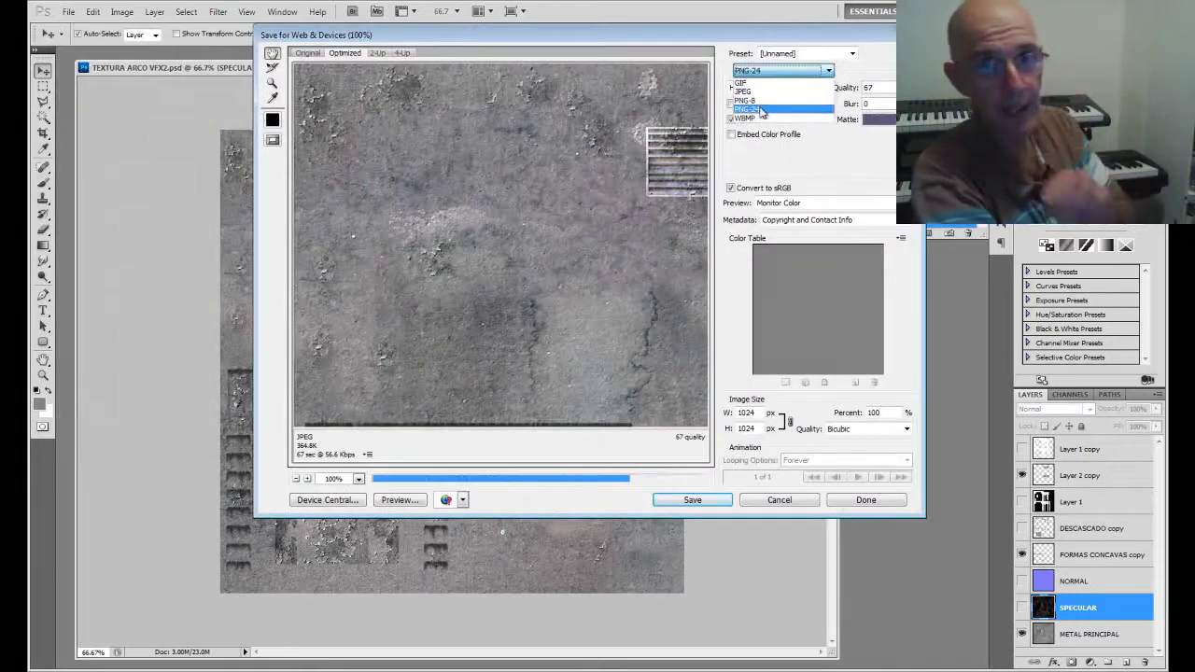
left_click(761, 110)
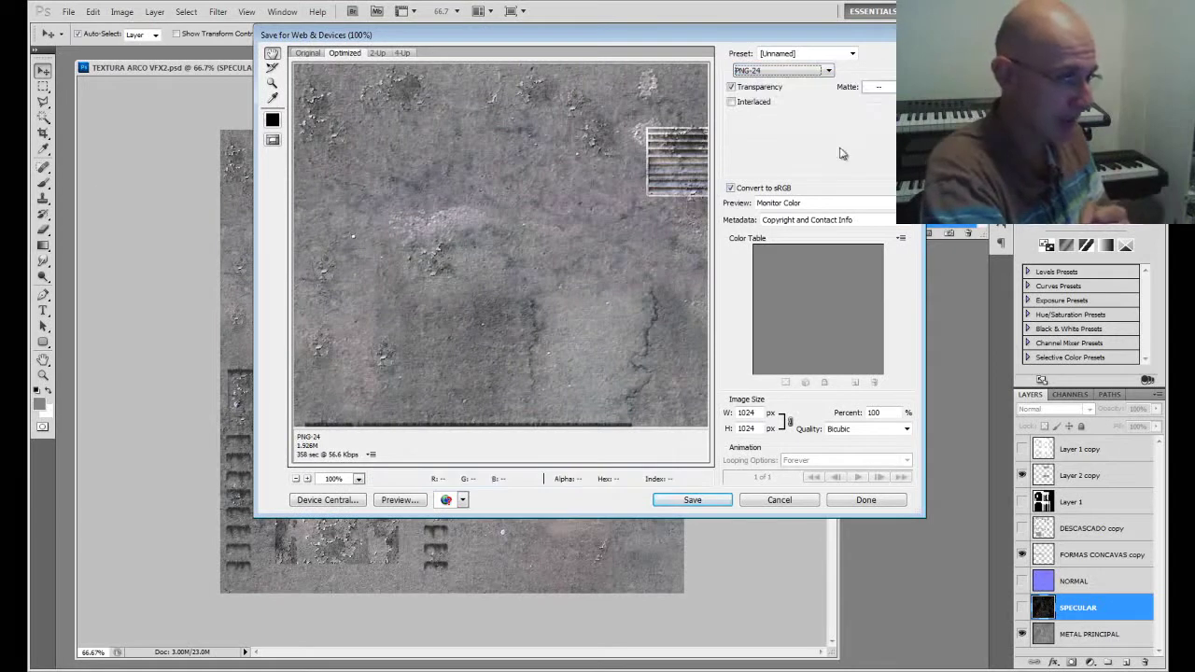
Step: Save the diffuse map as TEXTURA-ARCO-VFX-DIFFUSE.png
left_click(708, 502)
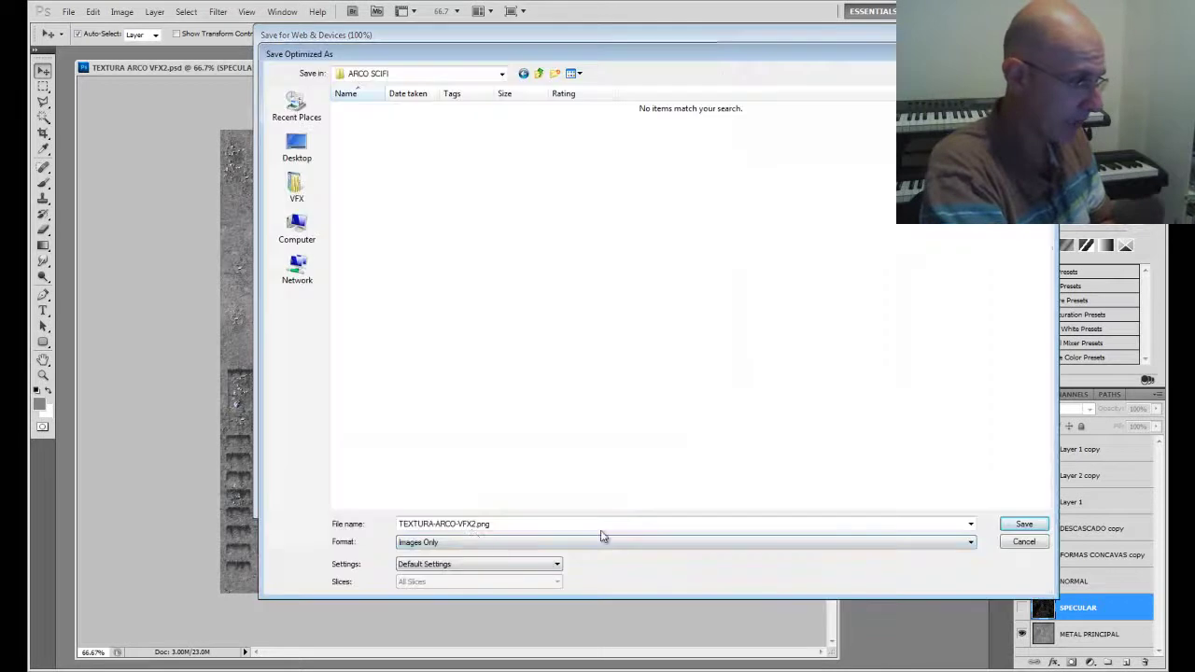
double_click(471, 523)
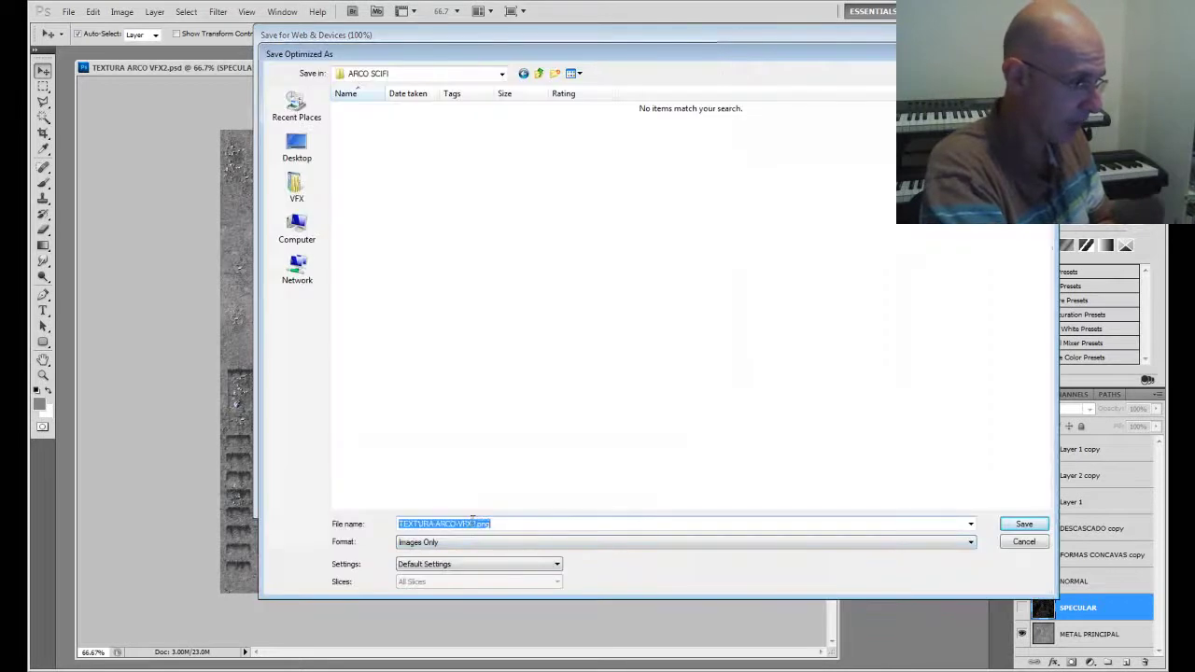
left_click(475, 524)
left_click_drag(476, 524, 470, 524)
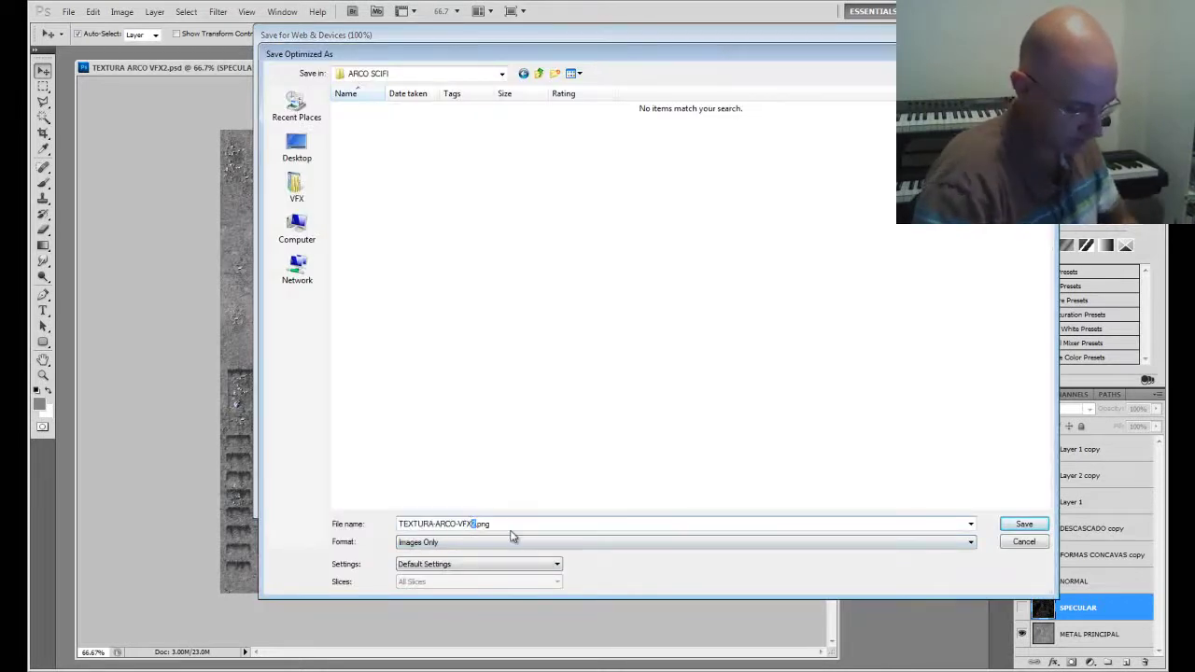
type("-DIFFUSE")
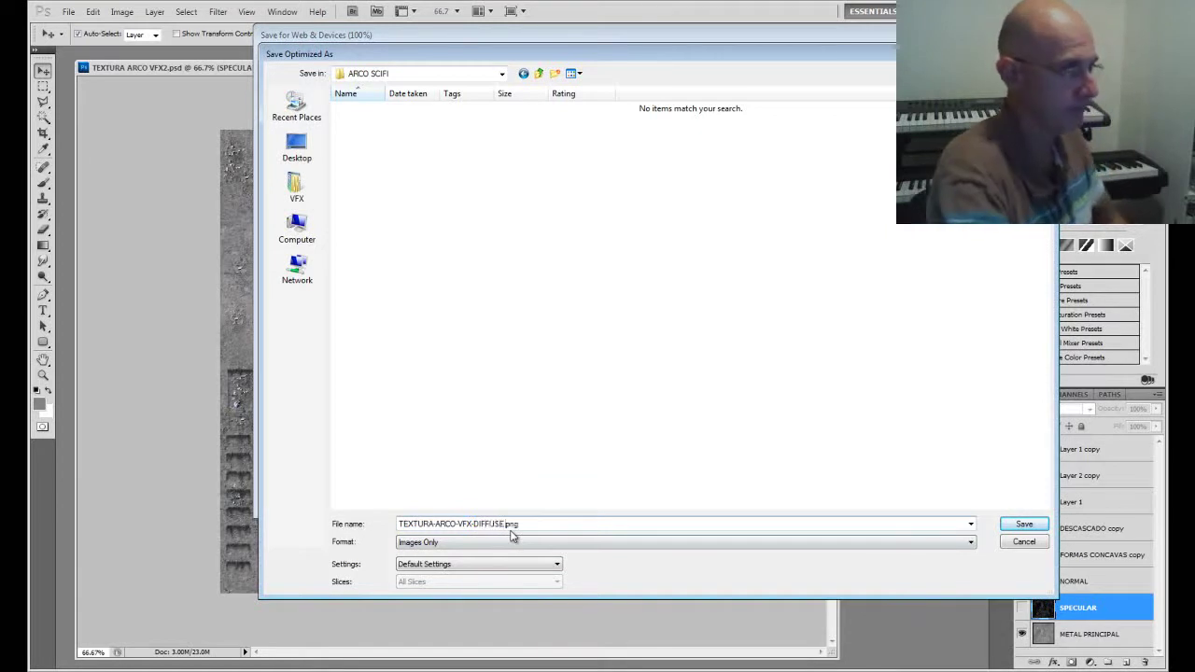
key("Return")
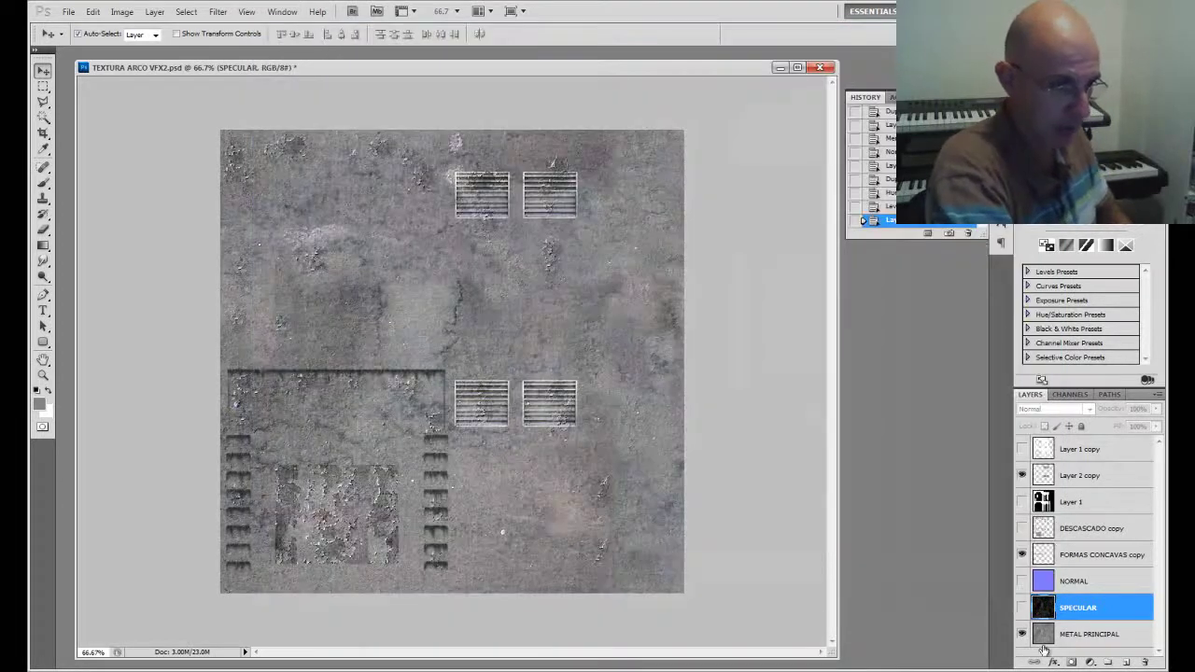
Step: Export the visible SPECULAR layer as PNG TEXTURA-ARCO-VFX-SPEC, then show the NORMAL layer
left_click(1021, 609)
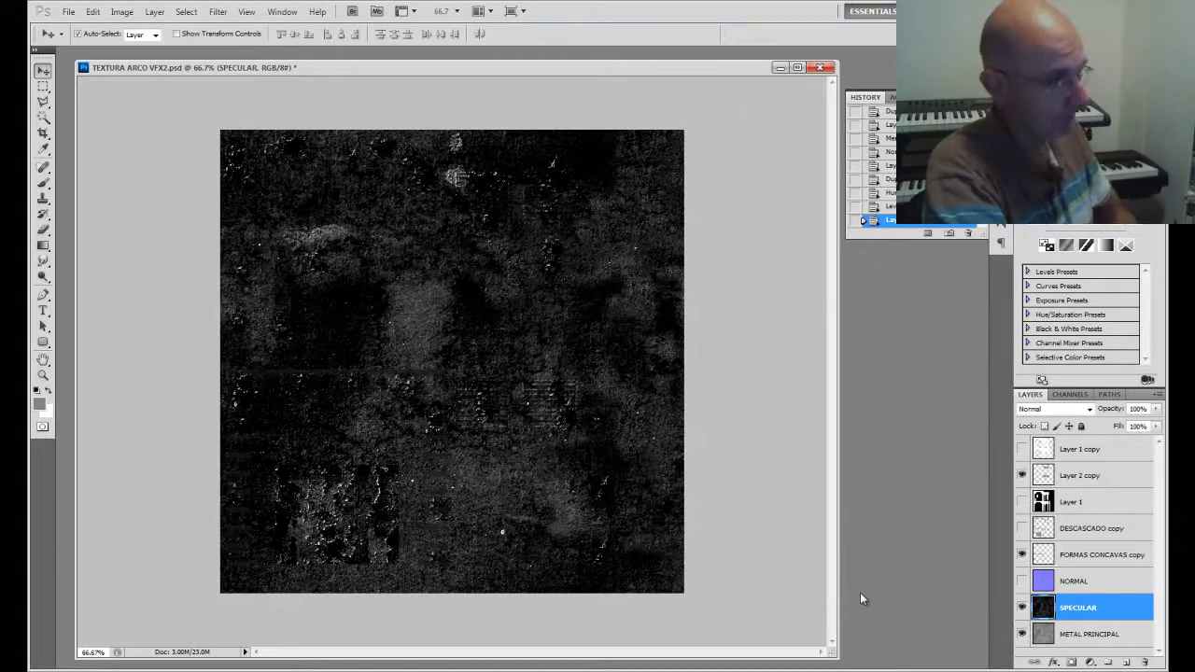
key("ctrl+alt+shift+s")
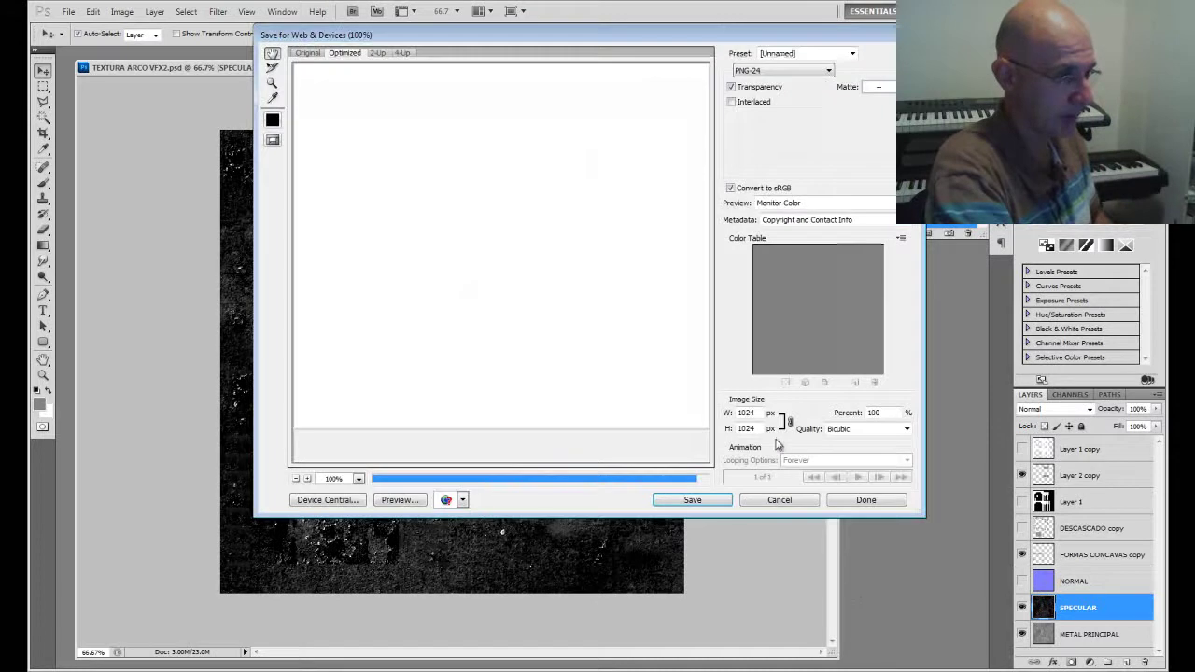
left_click(692, 502)
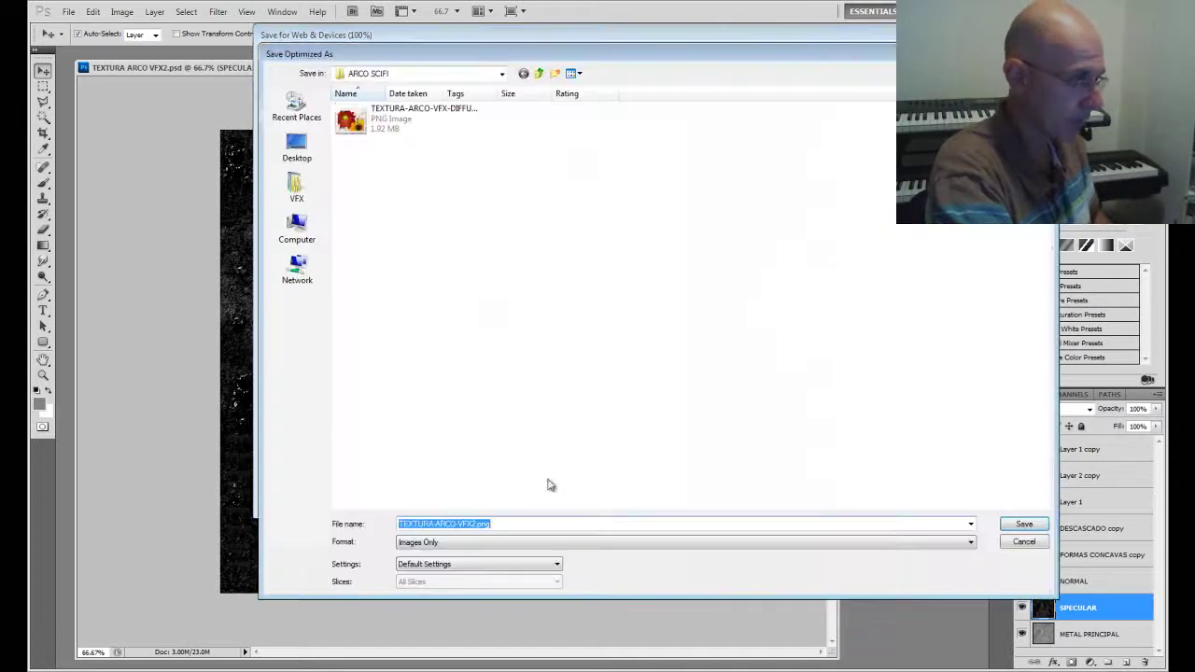
left_click(517, 523)
key("shift+Left")
key("shift+Left")
key("shift+Left")
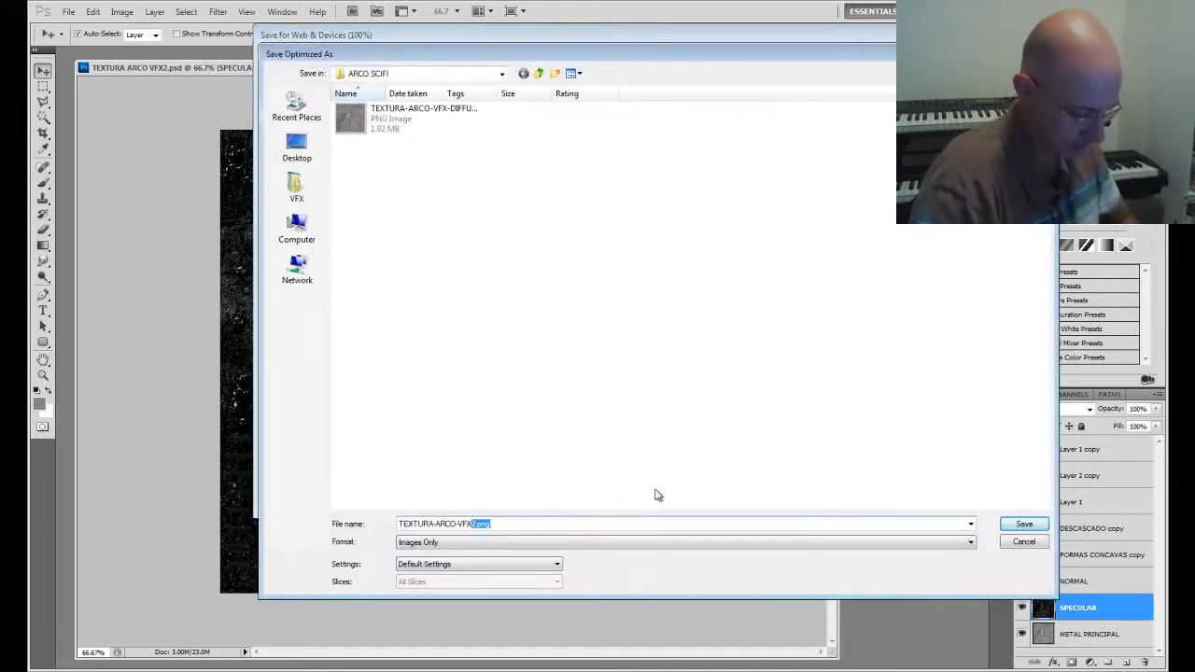
type("-SPE")
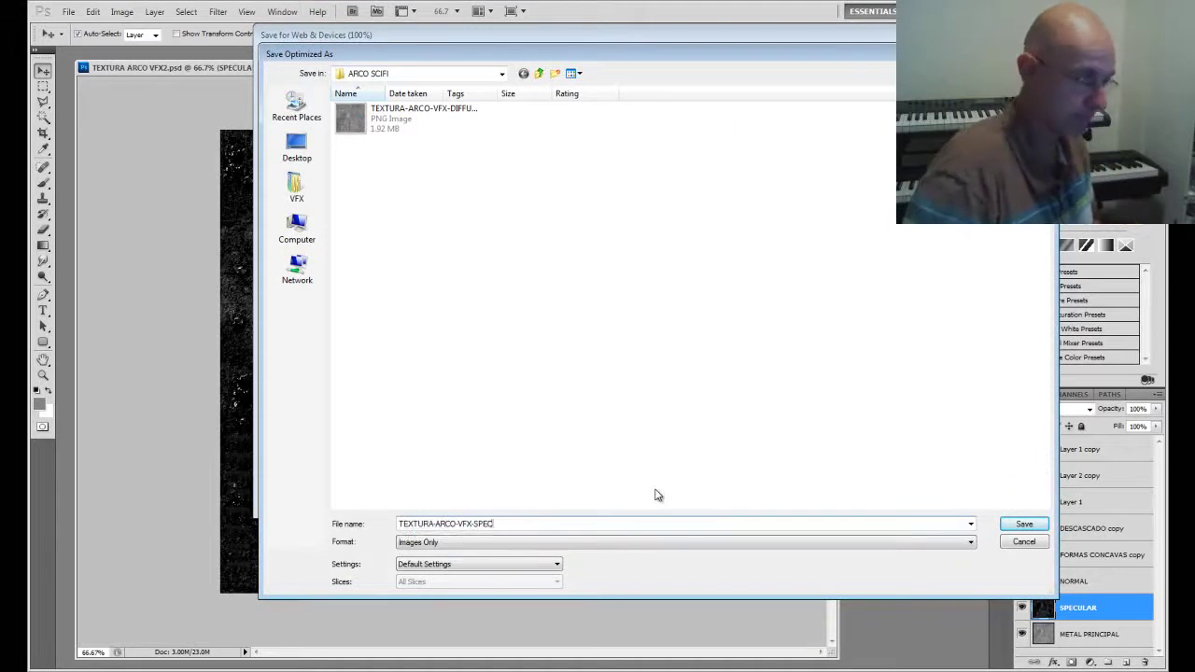
type("C")
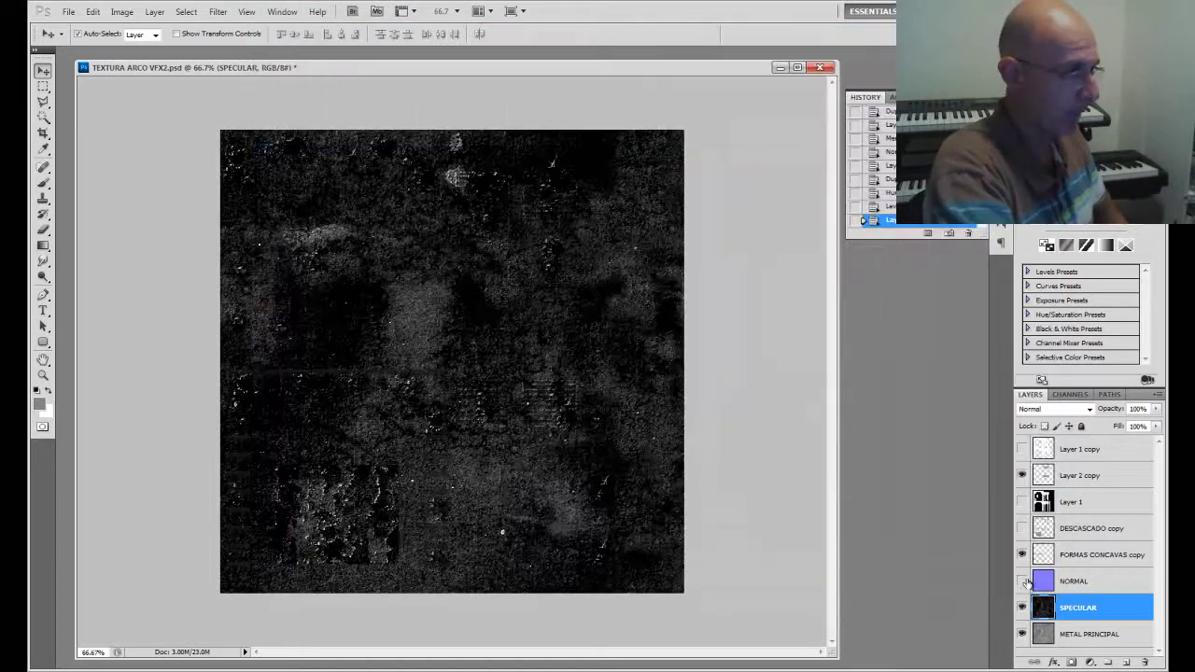
left_click(1022, 581)
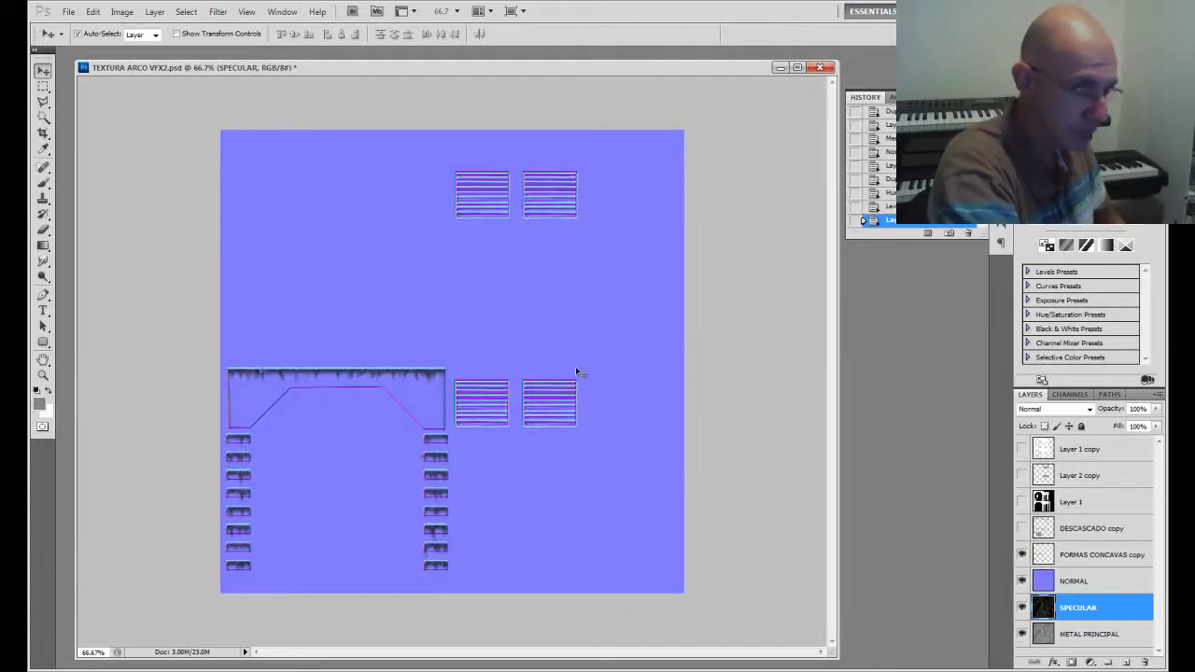
Step: Hide FORMAS CONCAVAS copy and export the normal map as PNG TEXTURA-ARCO-VFX-NORMAL
left_click(1022, 554)
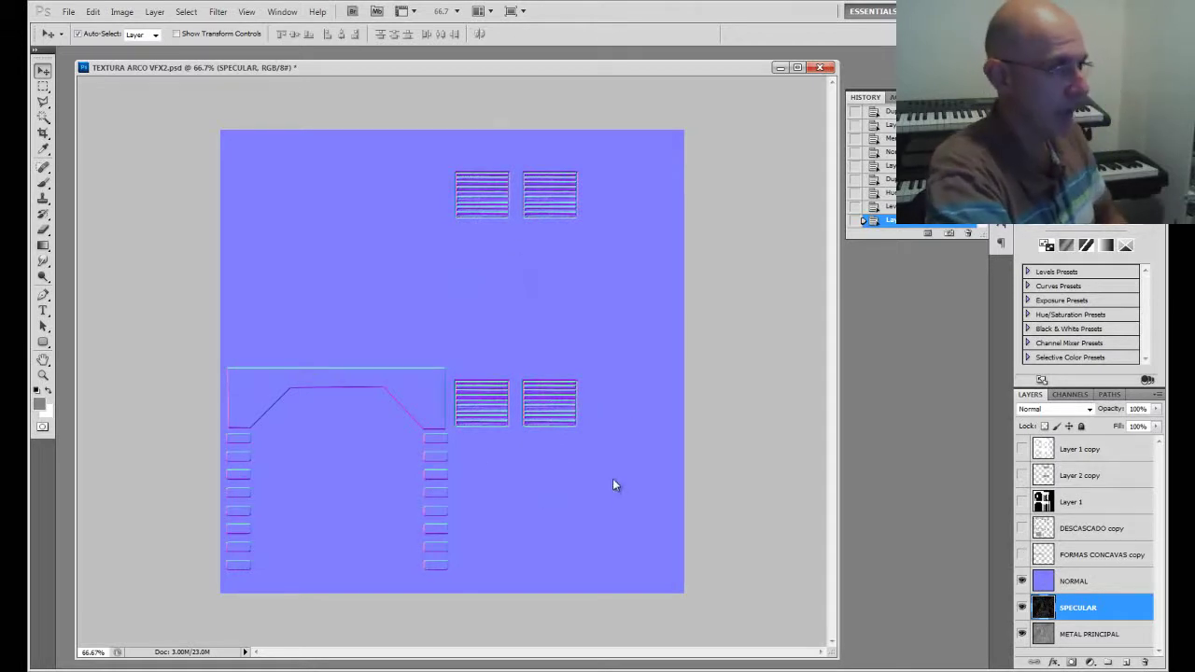
key("ctrl+alt+shift+s")
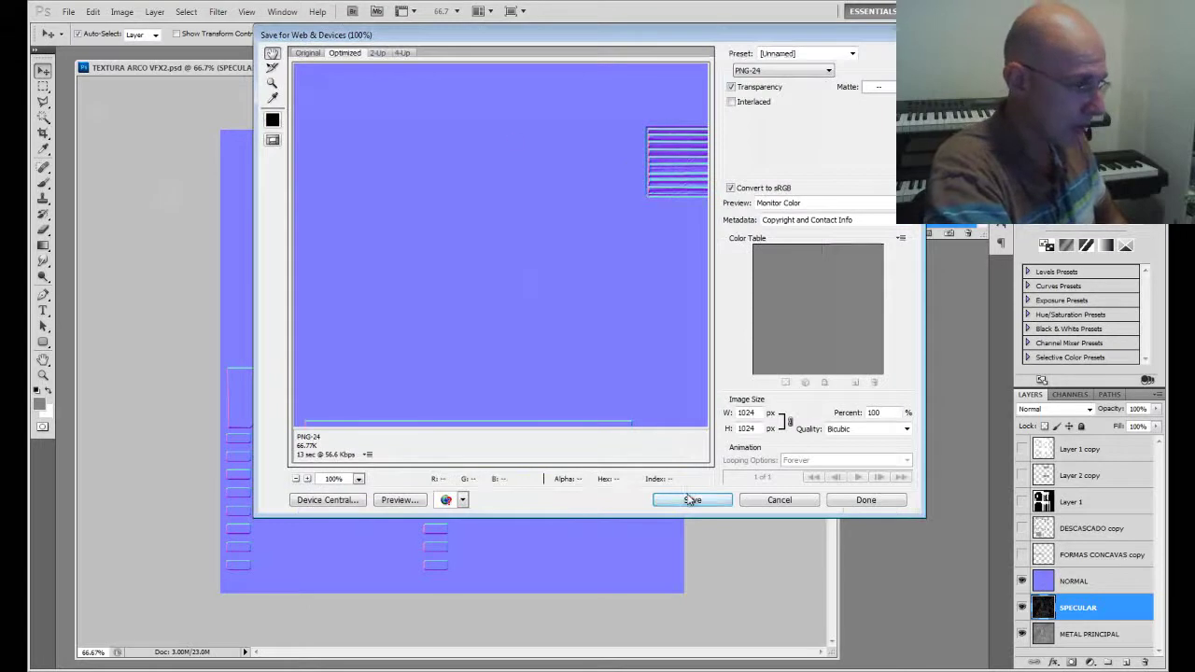
left_click(690, 500)
left_click(477, 524)
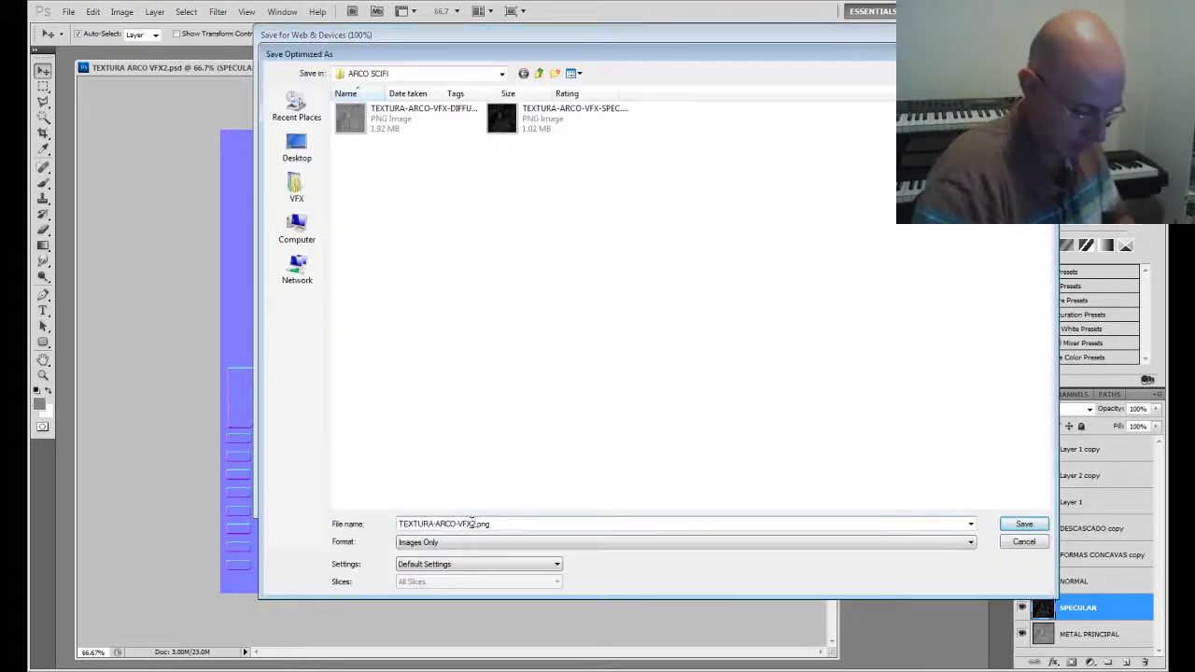
type("-NORMAL")
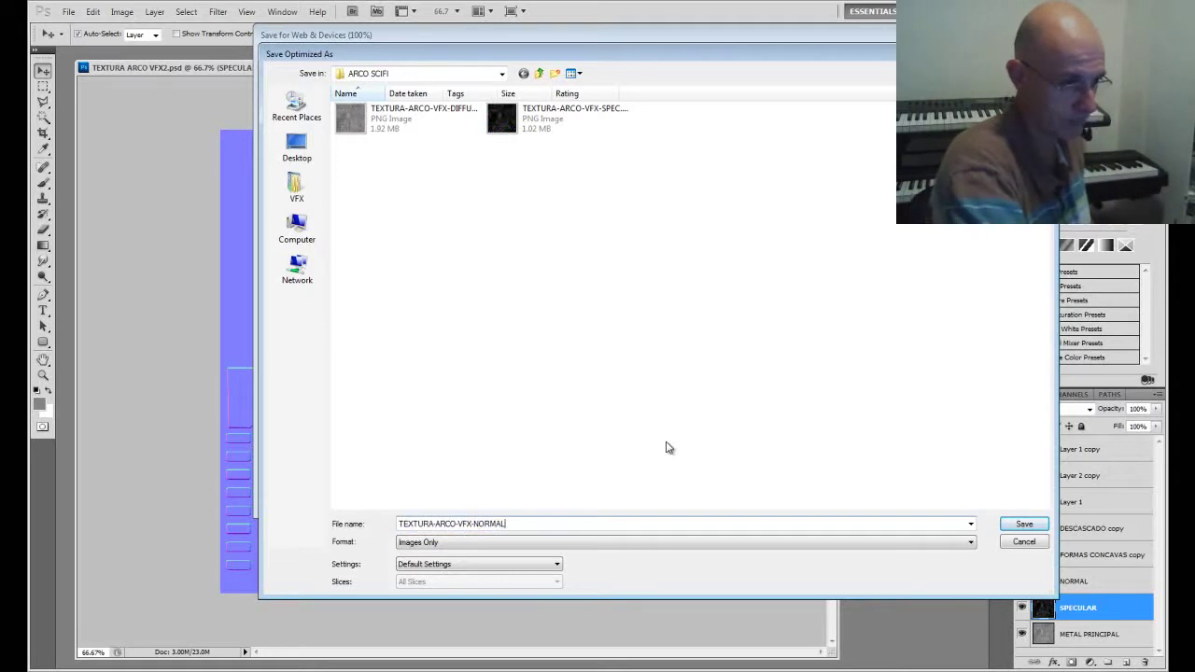
left_click(1024, 526)
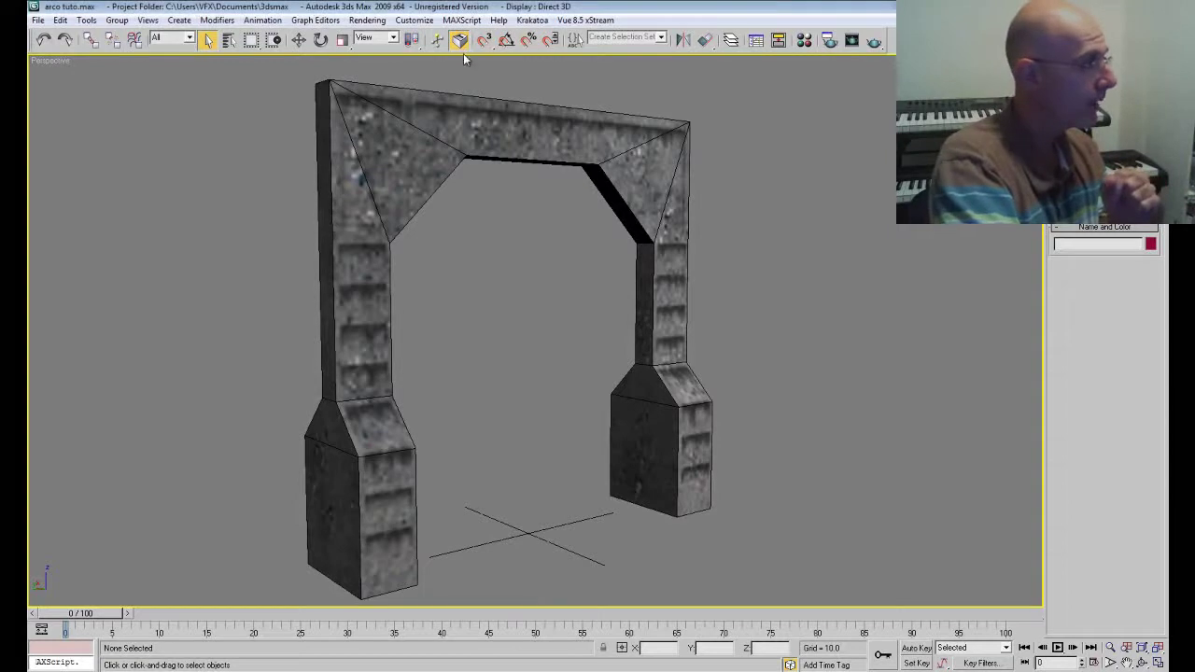
Step: Start a File > Export of the arch into the ARCO SCIFI folder
left_click(39, 20)
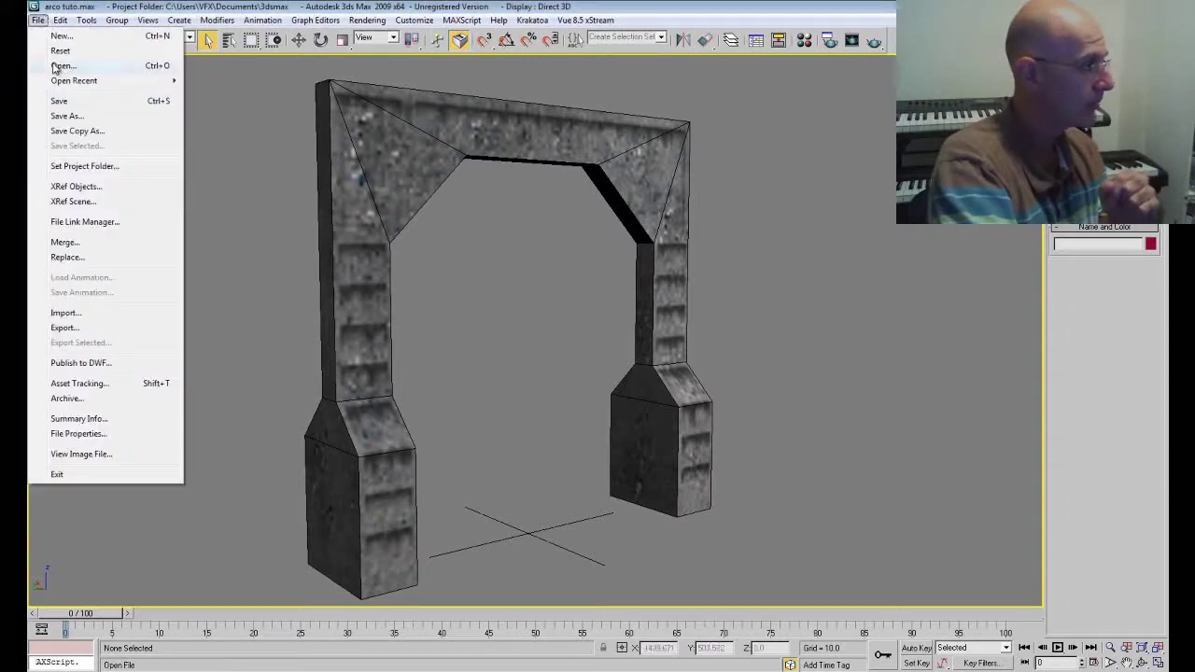
left_click(62, 328)
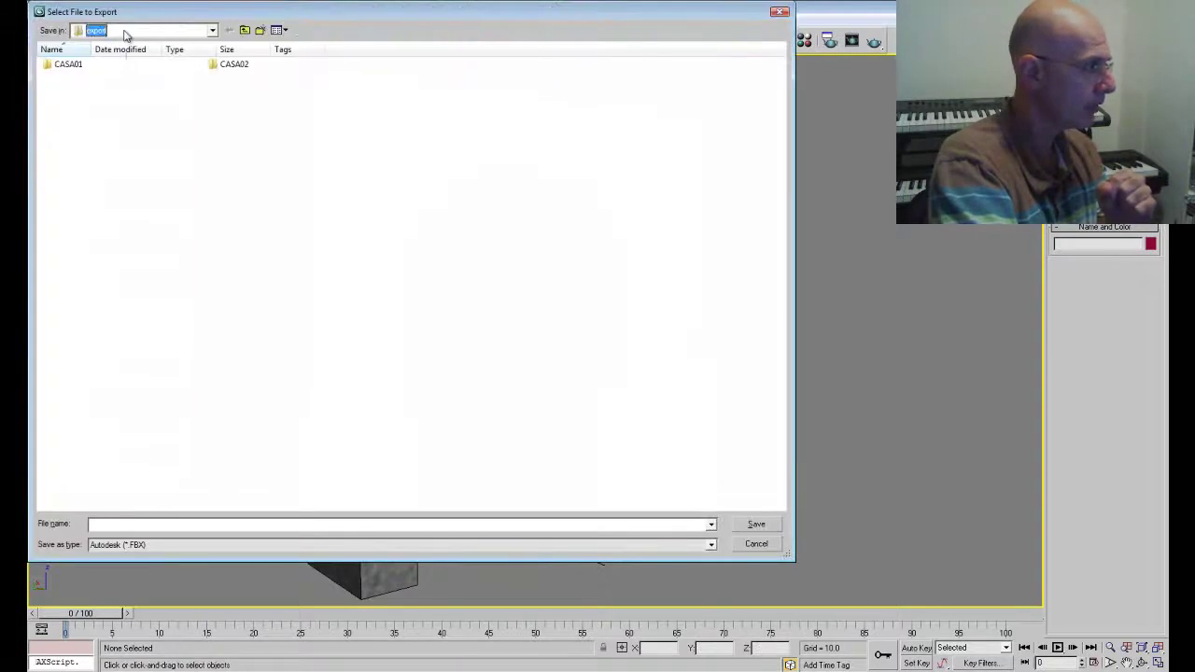
left_click(126, 35)
left_click_drag(214, 114, 216, 261)
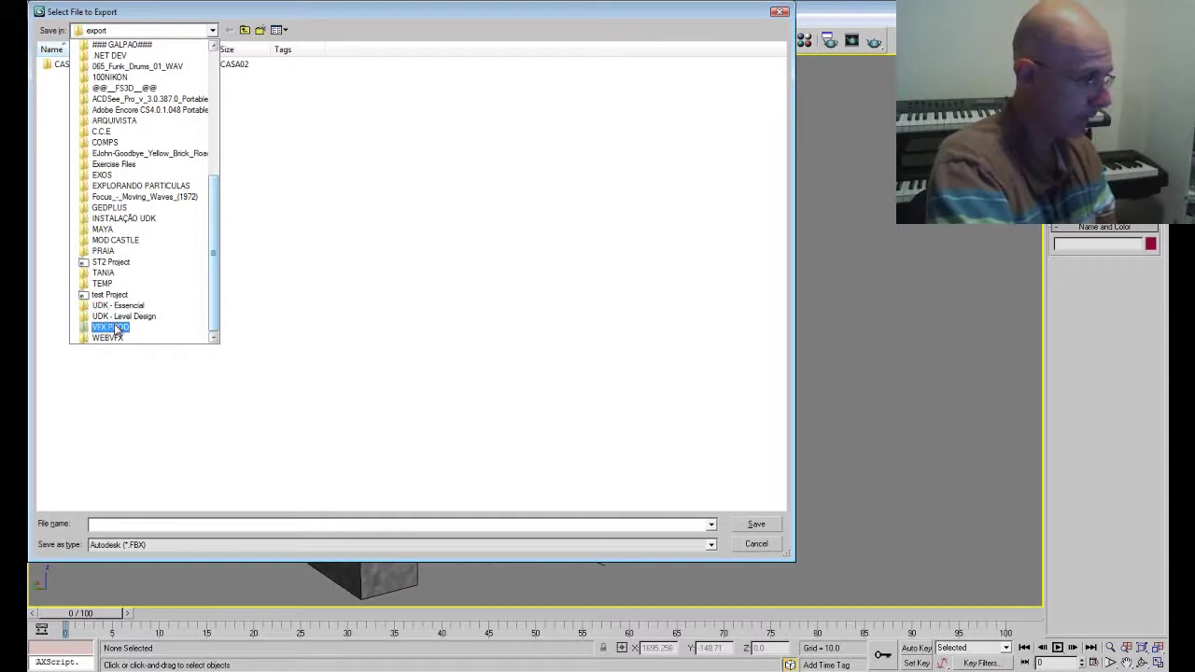
left_click(112, 328)
Step: Export as ASCII Scene Export (*.ASE) named ARCO SCIFI
left_click(711, 545)
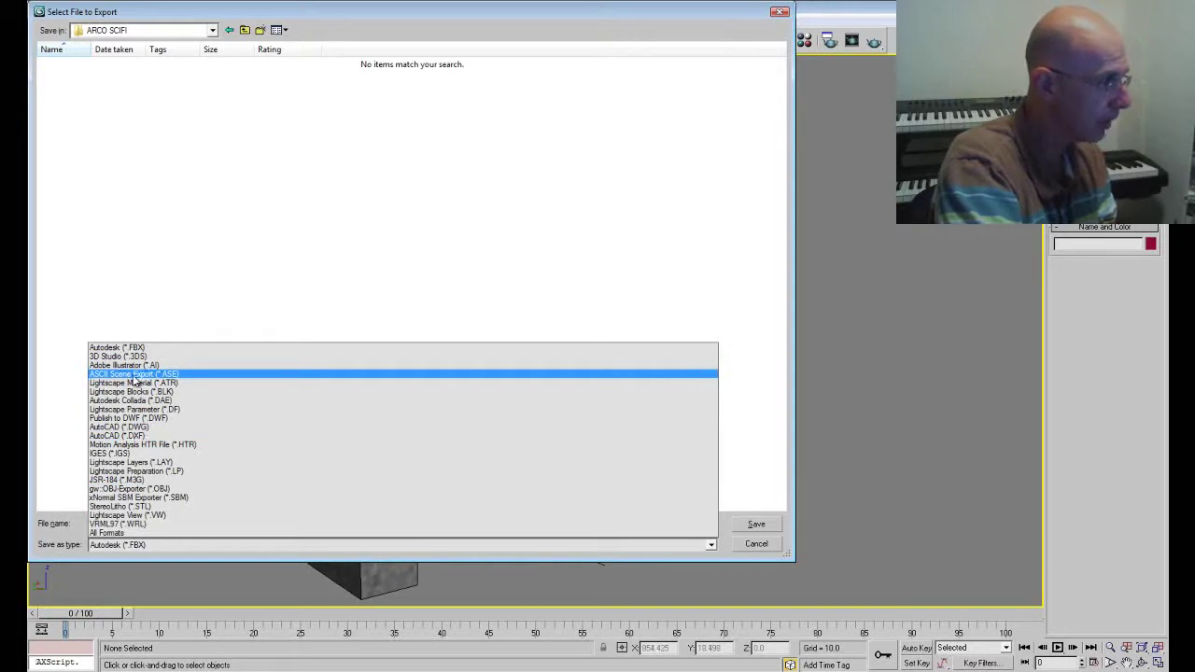
left_click(136, 377)
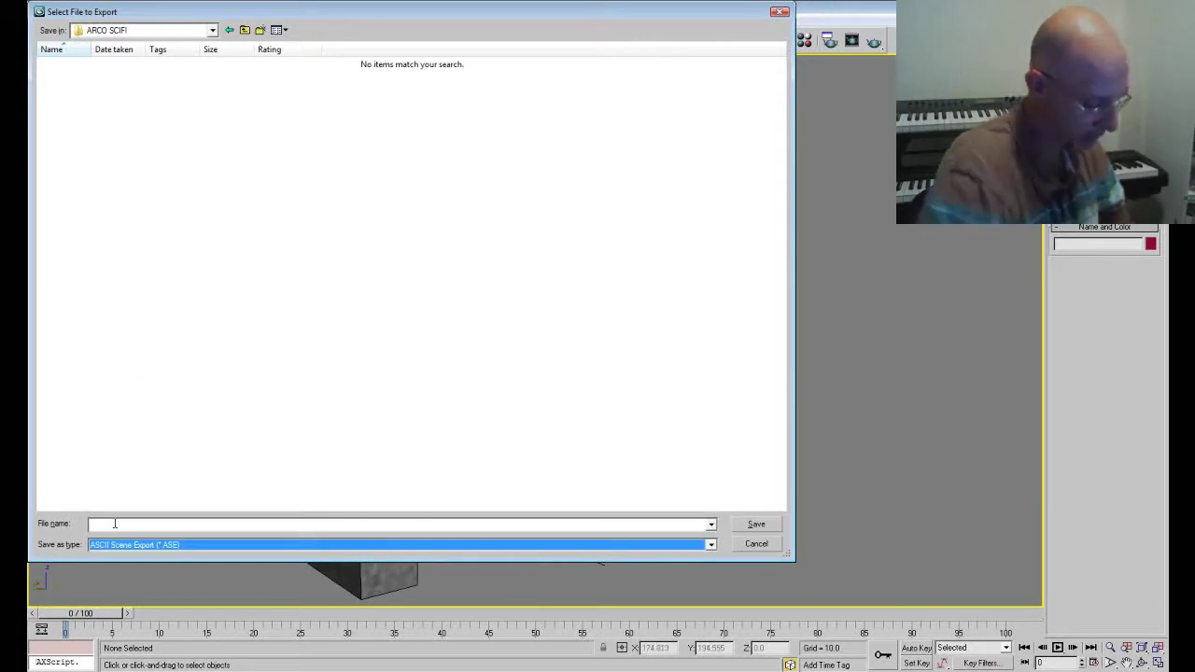
left_click(164, 523)
type("ARCO")
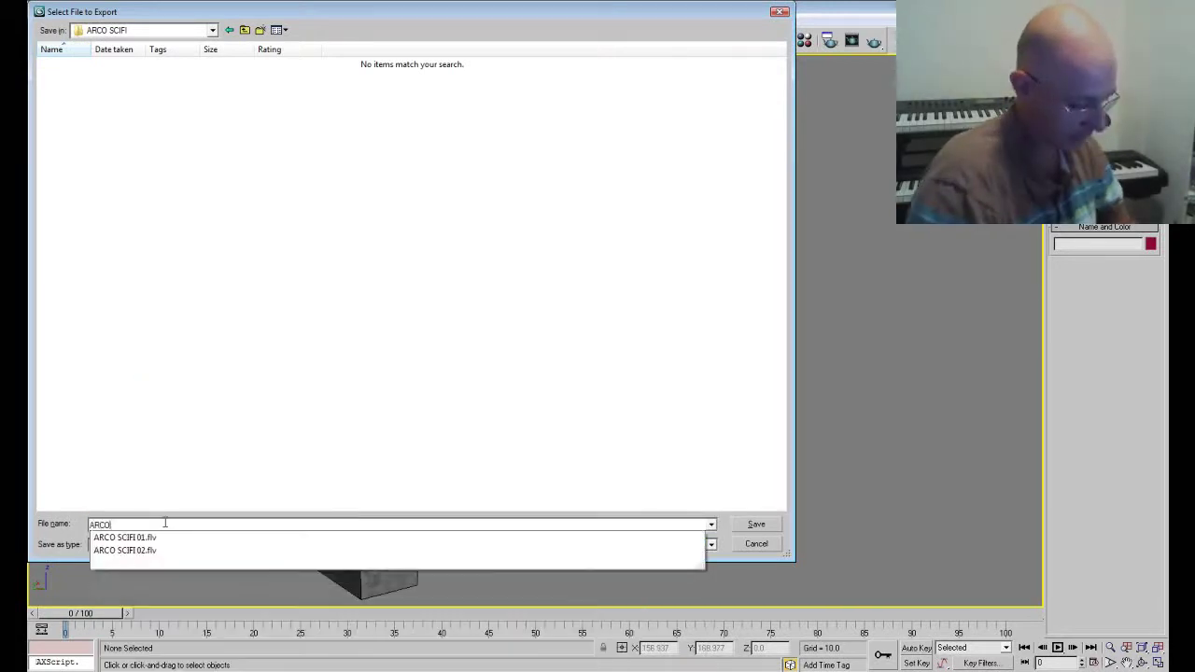
type(" SCIFI")
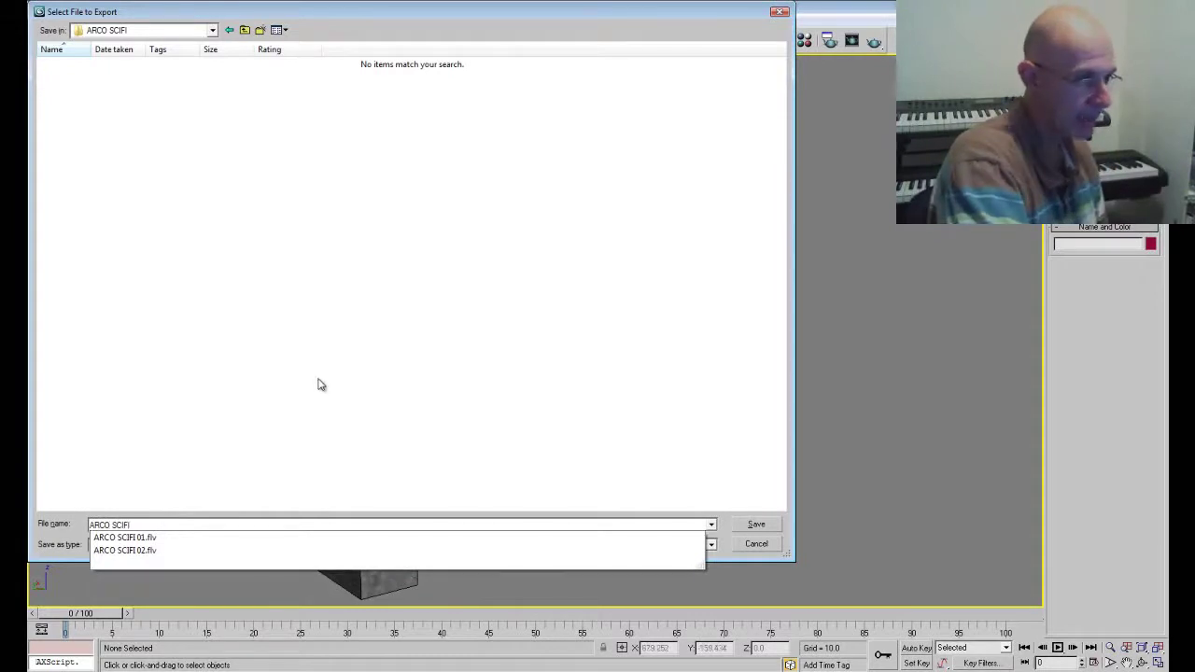
left_click(758, 528)
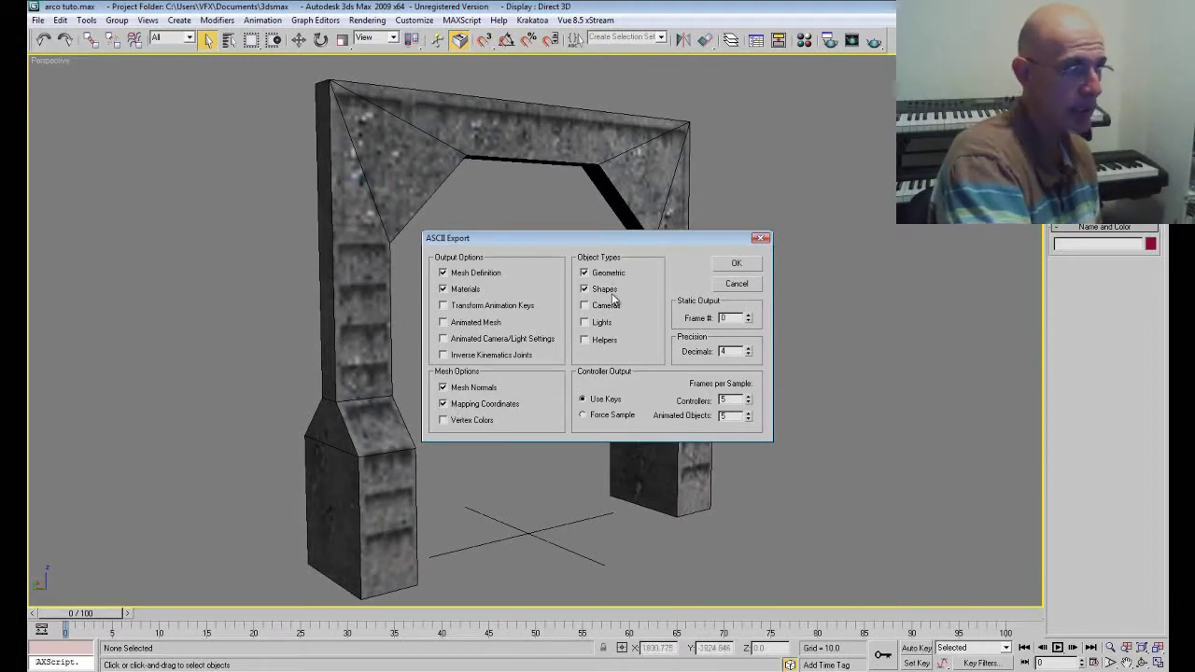
Step: Accept the ASCII export options, then open UDK's Content Browser
left_click(727, 265)
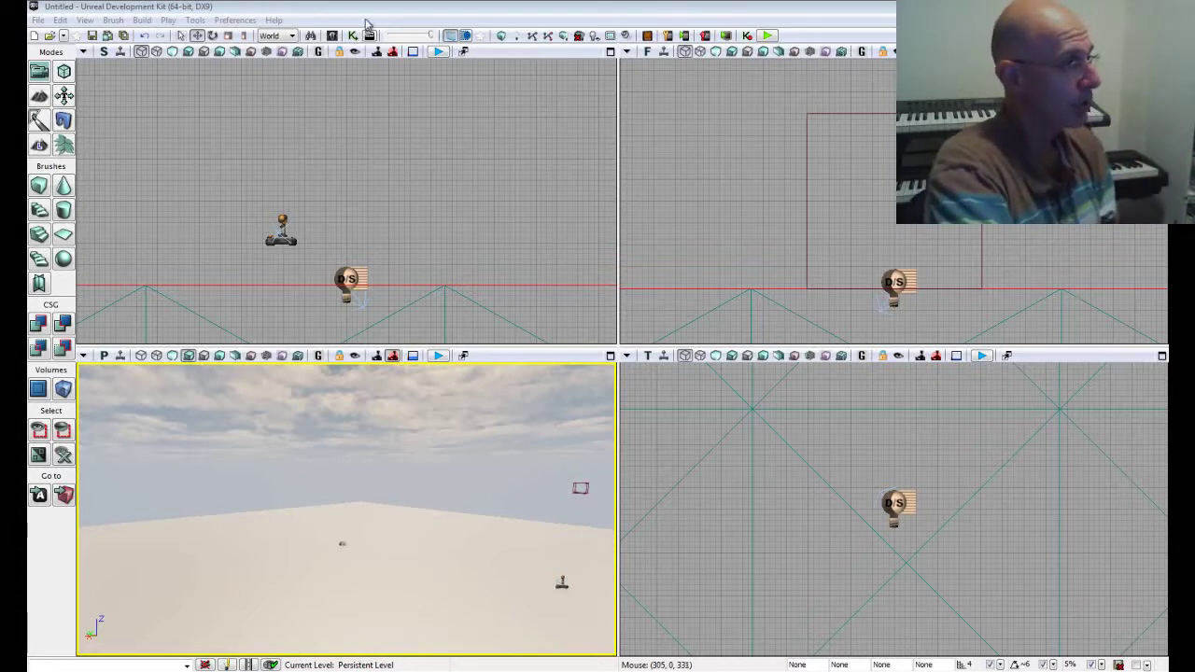
left_click(332, 36)
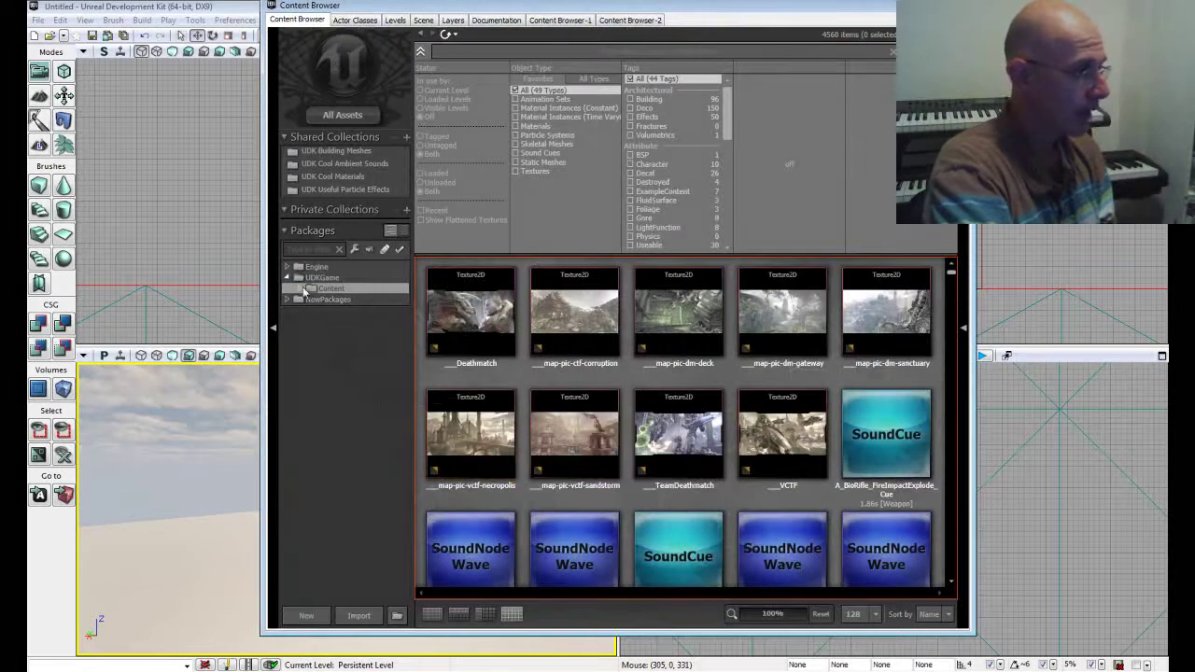
Step: Expand UDKGame > Content > TestPackages in the Packages tree and select VFX_Tutorial
left_click(300, 288)
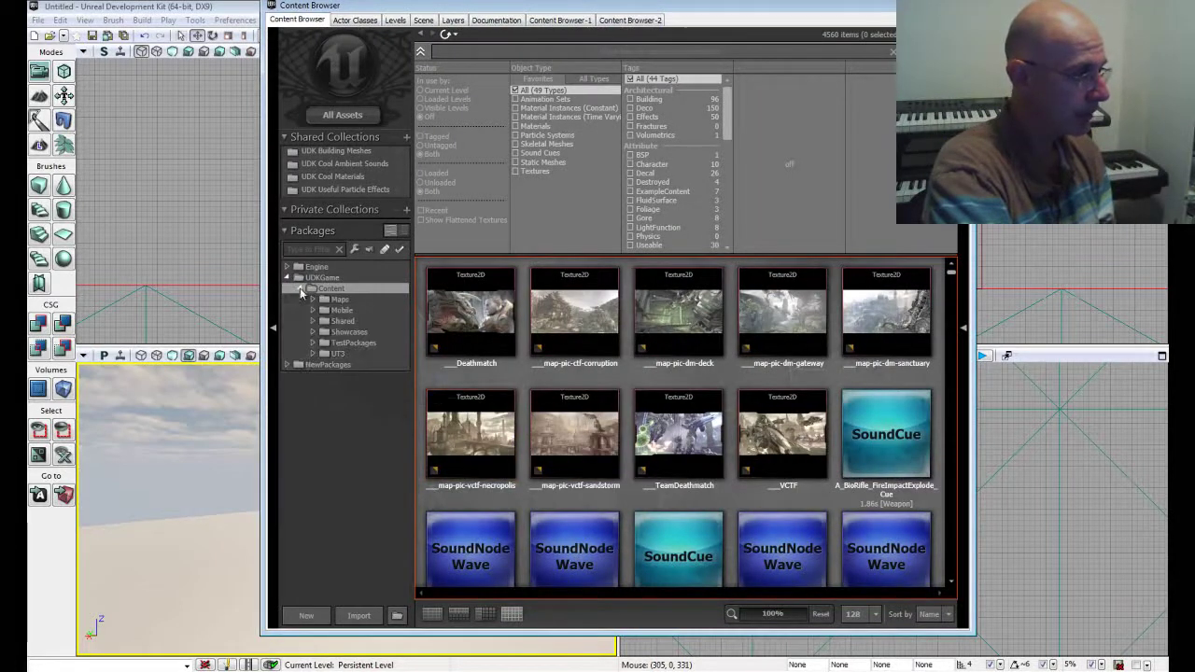
left_click(314, 343)
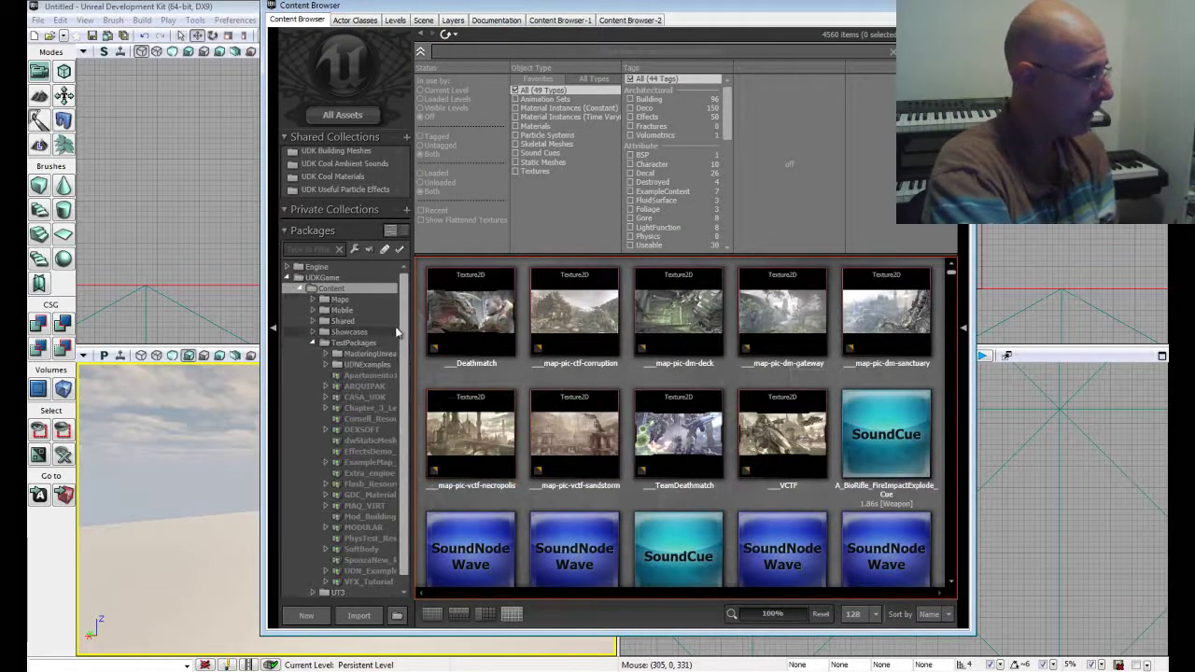
scroll(403, 417, "down", 1)
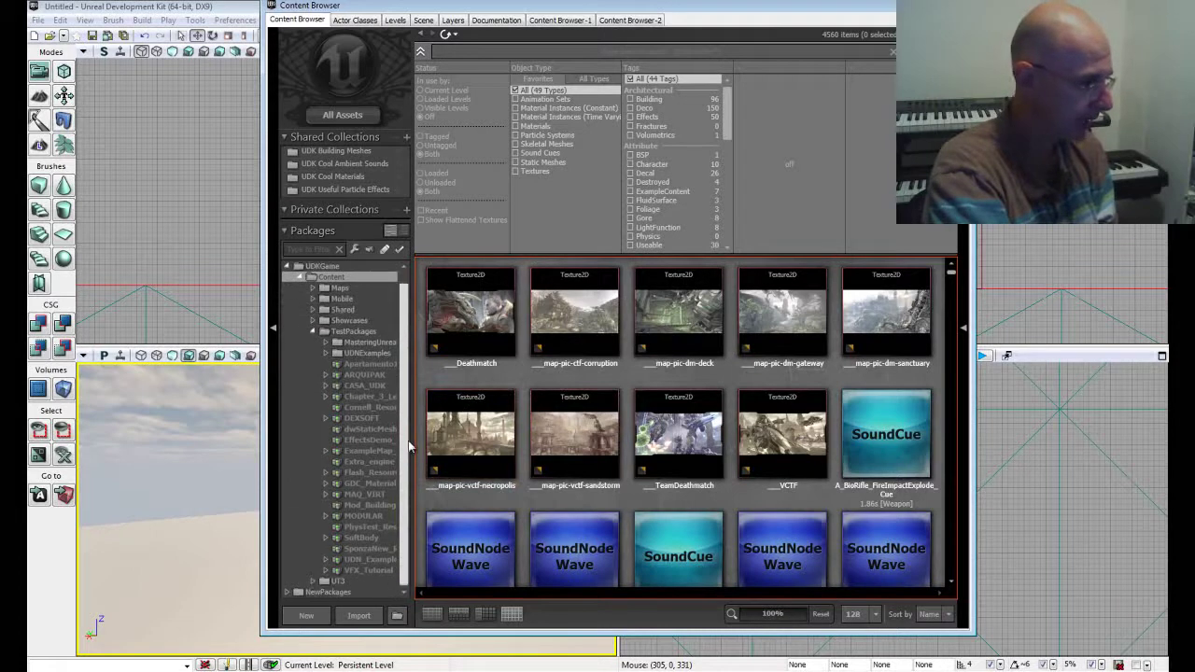
left_click(366, 571)
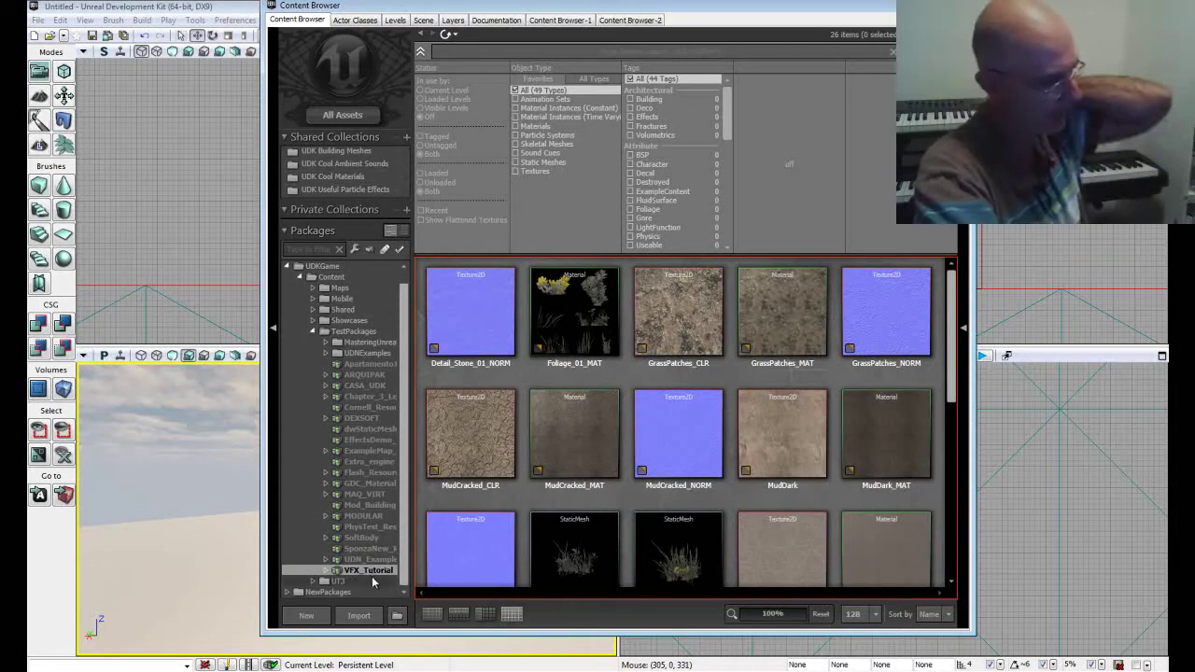
Step: Import ARCOSCIFI.ASE into VFX_Tutorial from the VFX PROD > TUTOS > ARCO SCIFI folder
right_click(360, 574)
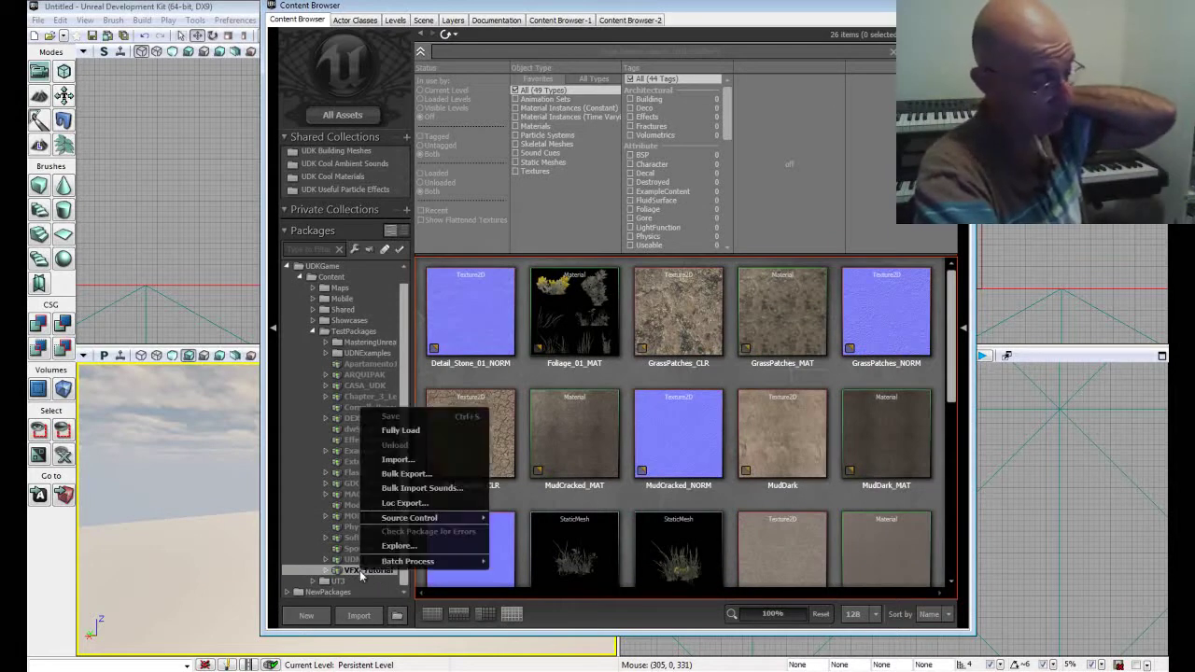
left_click(406, 461)
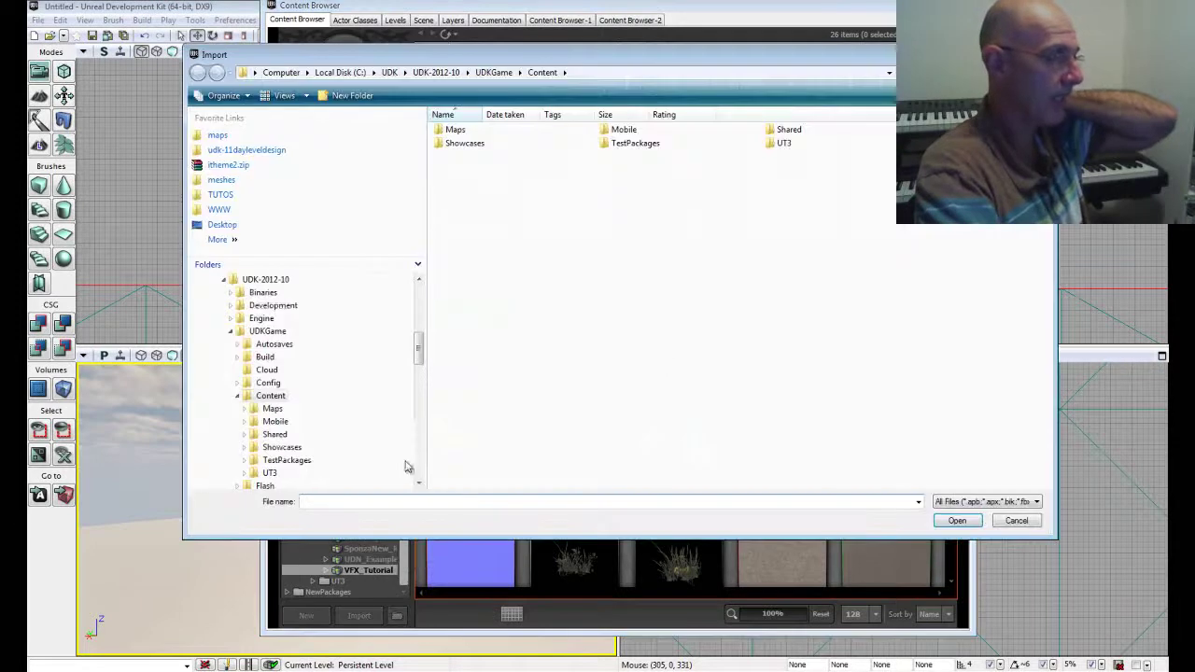
left_click_drag(419, 347, 419, 478)
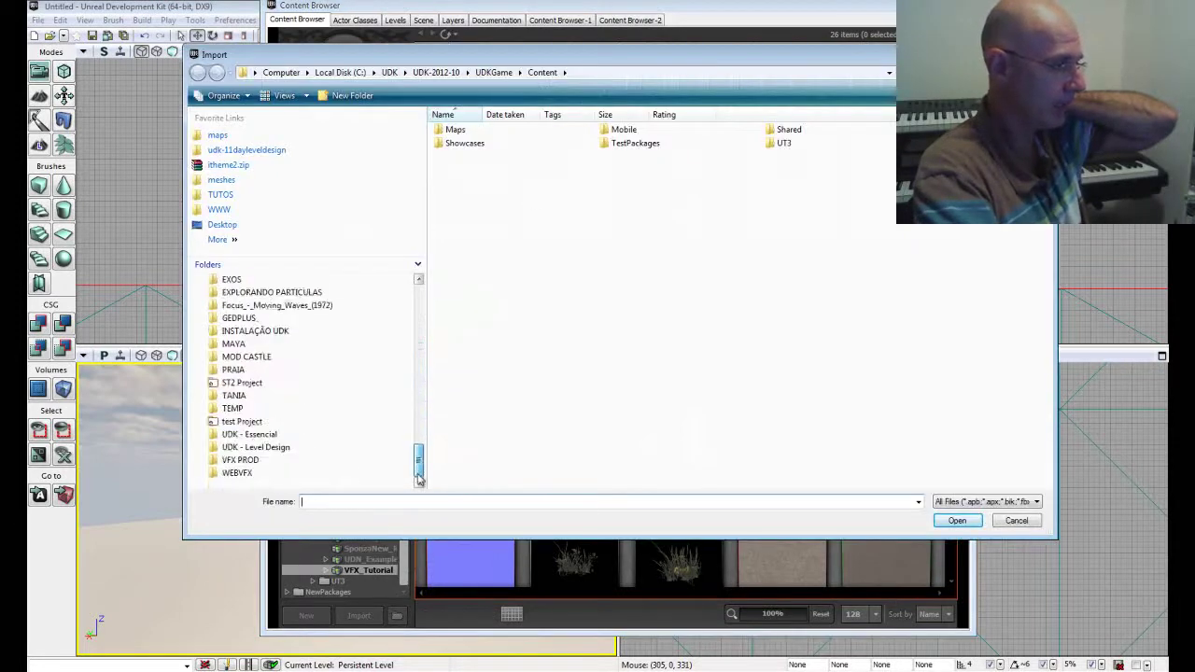
left_click(202, 460)
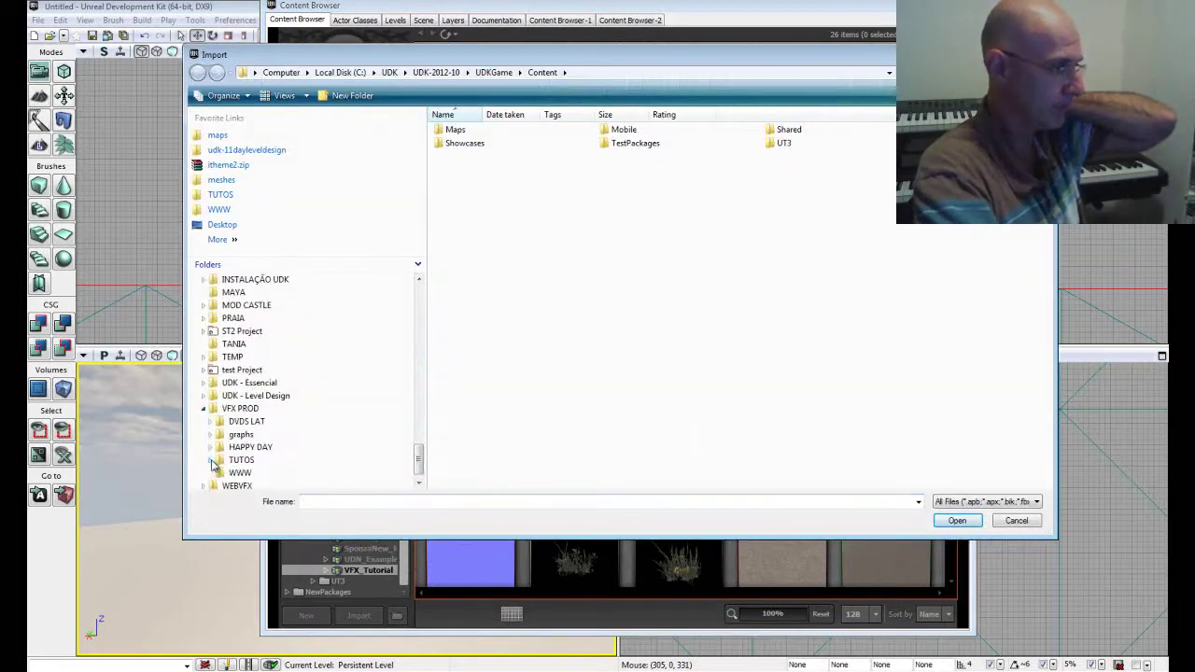
left_click(210, 460)
left_click(256, 331)
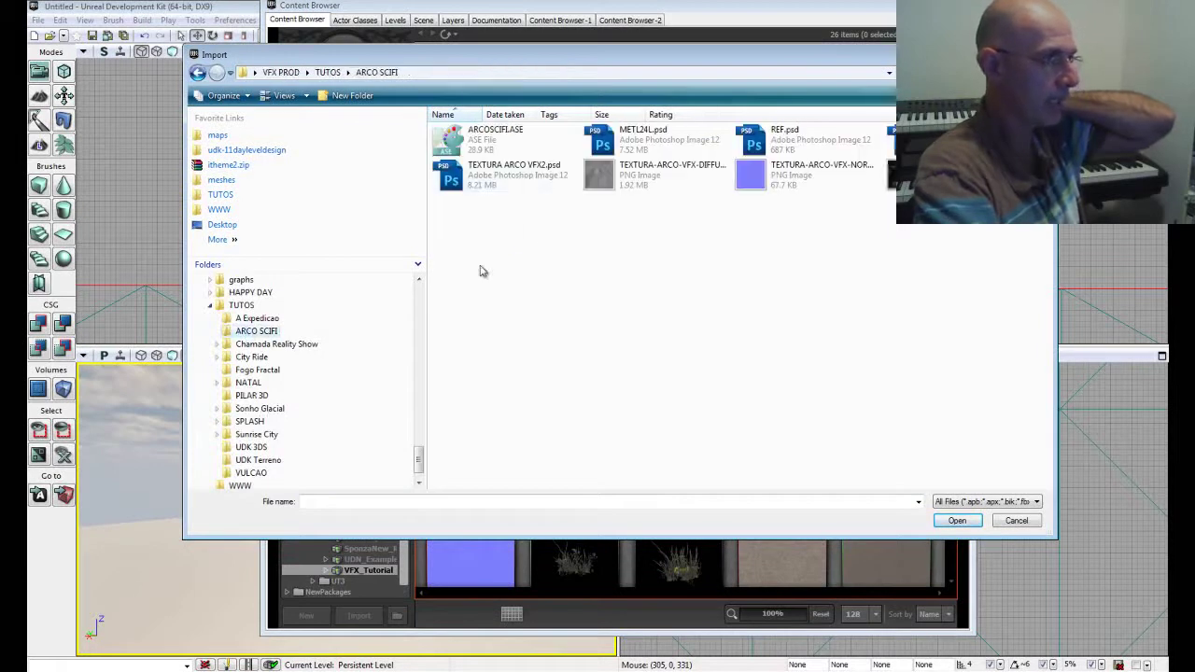
left_click(493, 137)
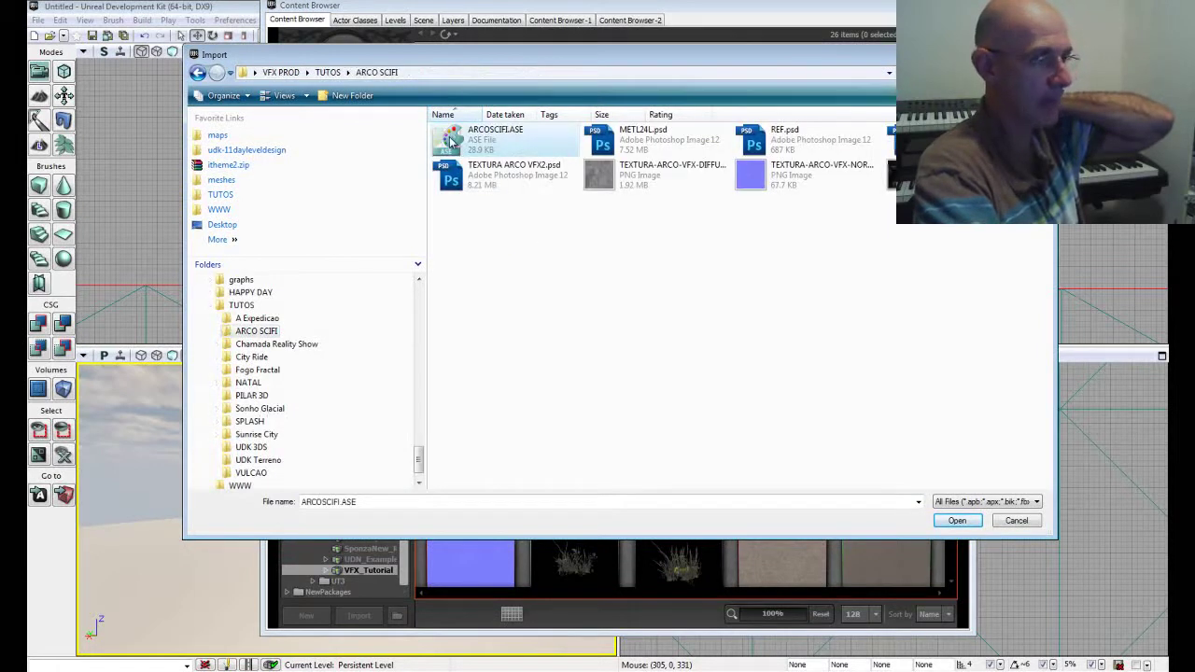
left_click(956, 521)
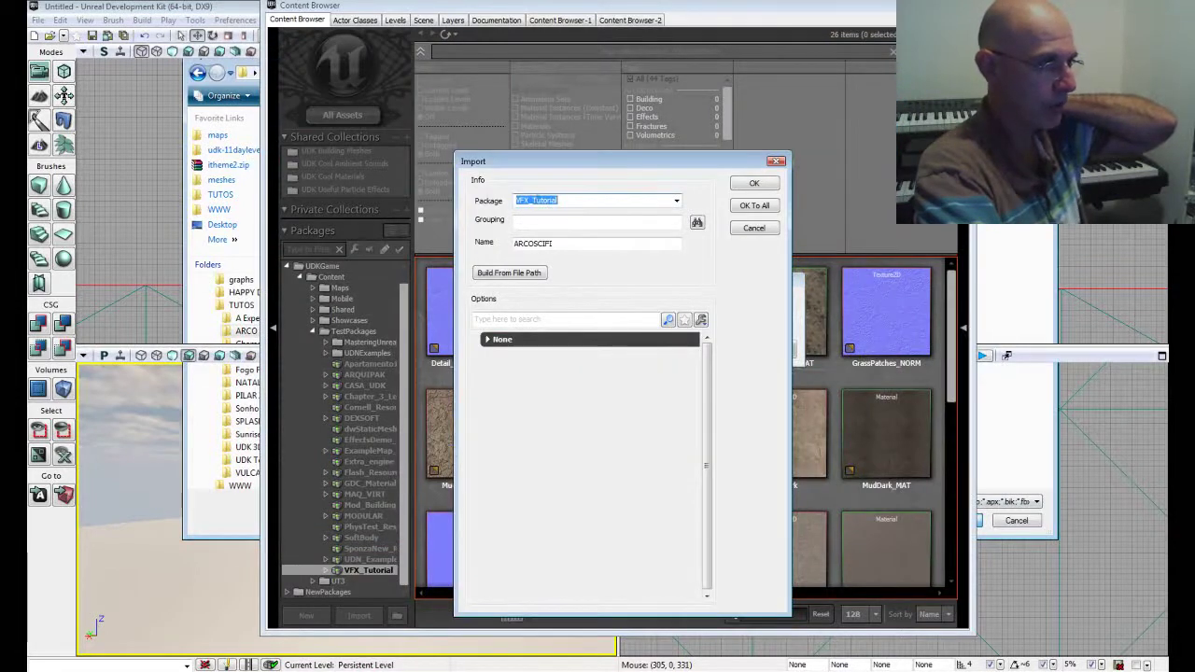
Step: Set the import grouping to MESHES, import with OK To All and dismiss the vertex warning
left_click(533, 221)
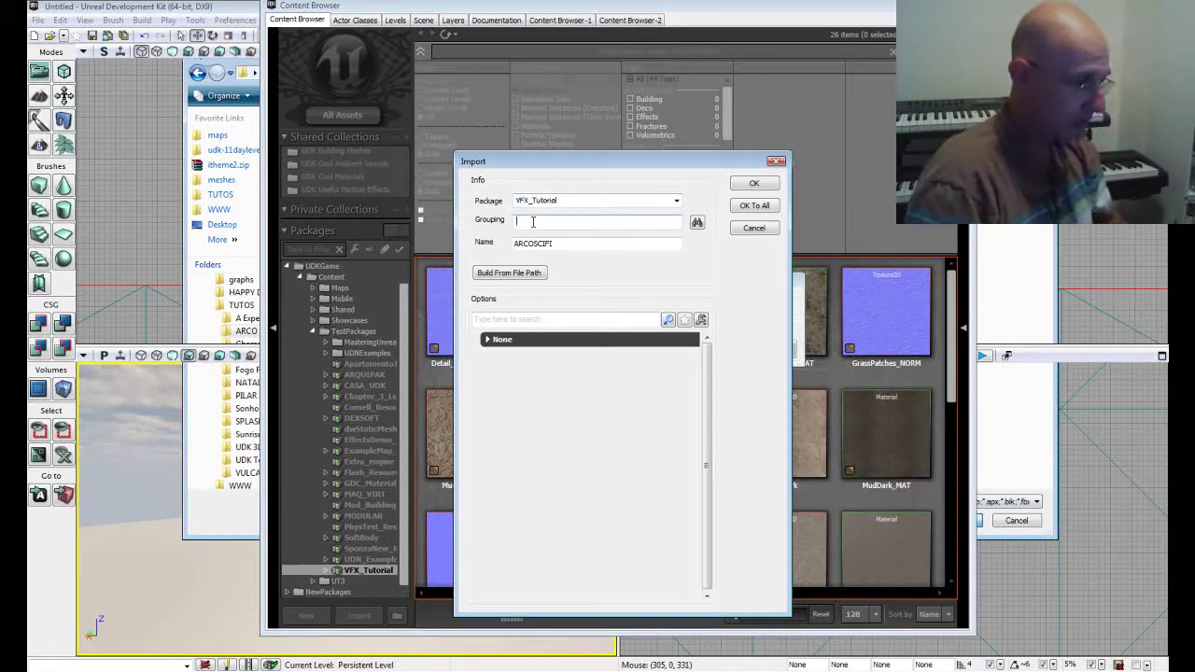
type("MESH")
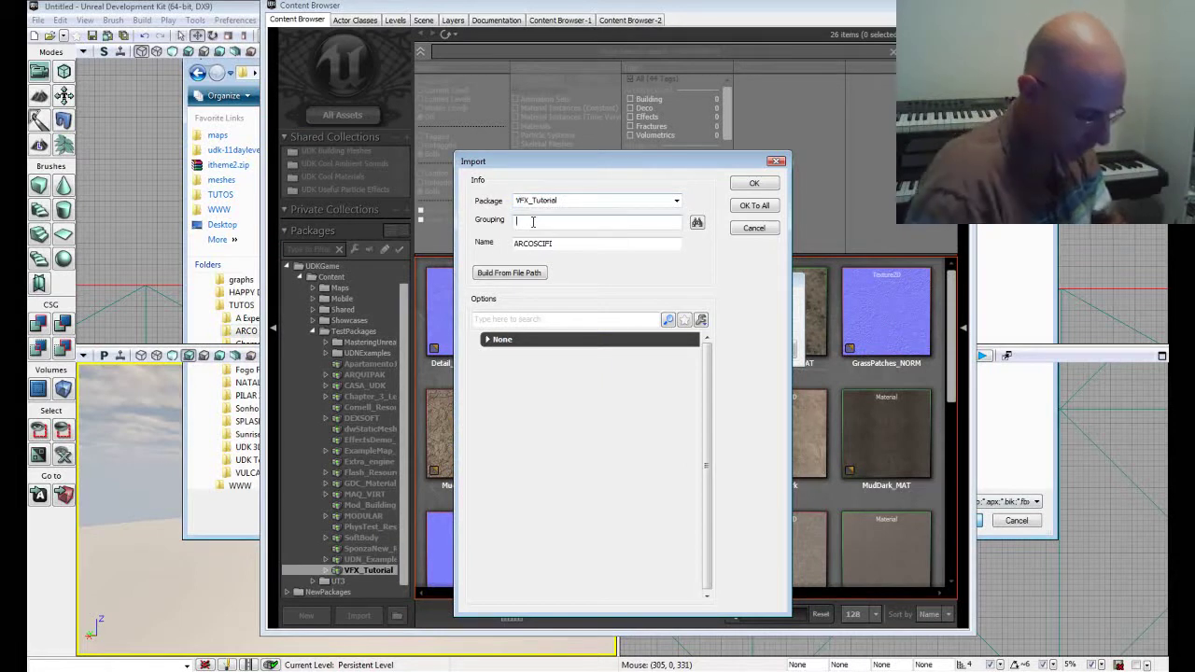
type("ES")
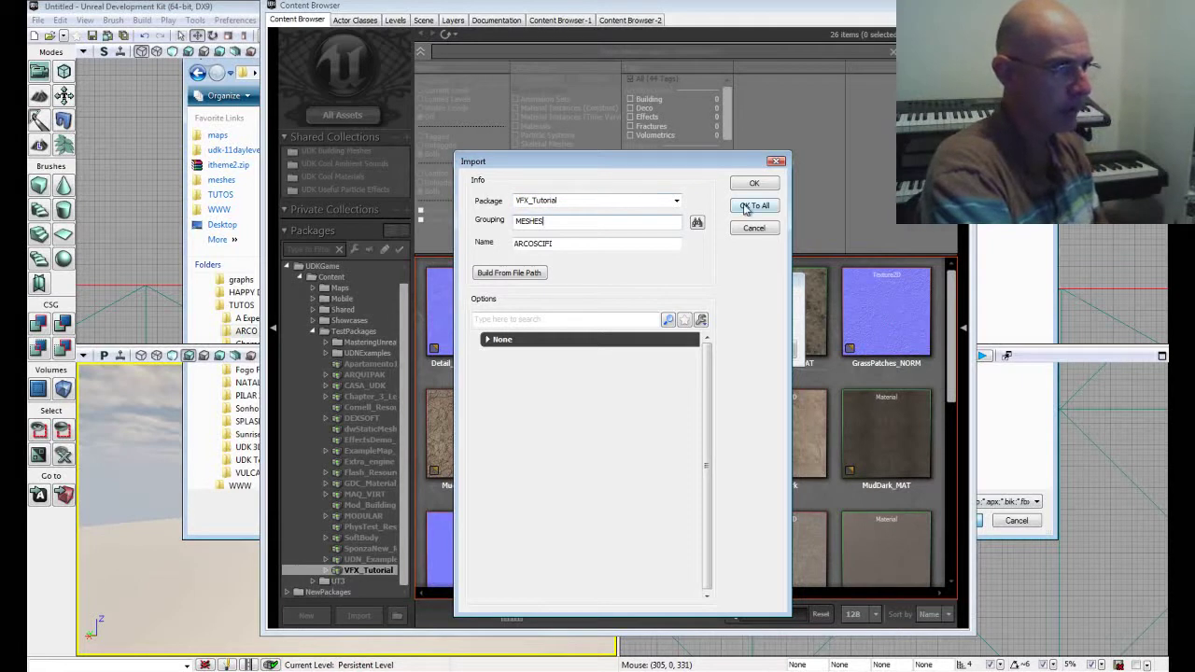
left_click(747, 209)
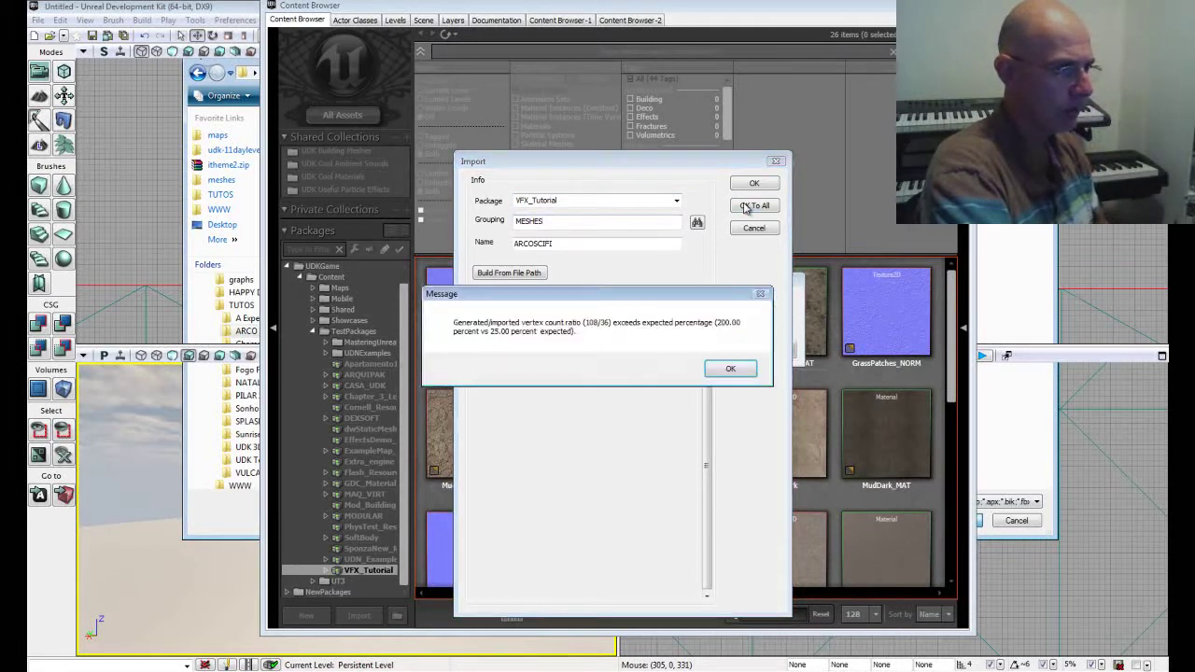
left_click(730, 371)
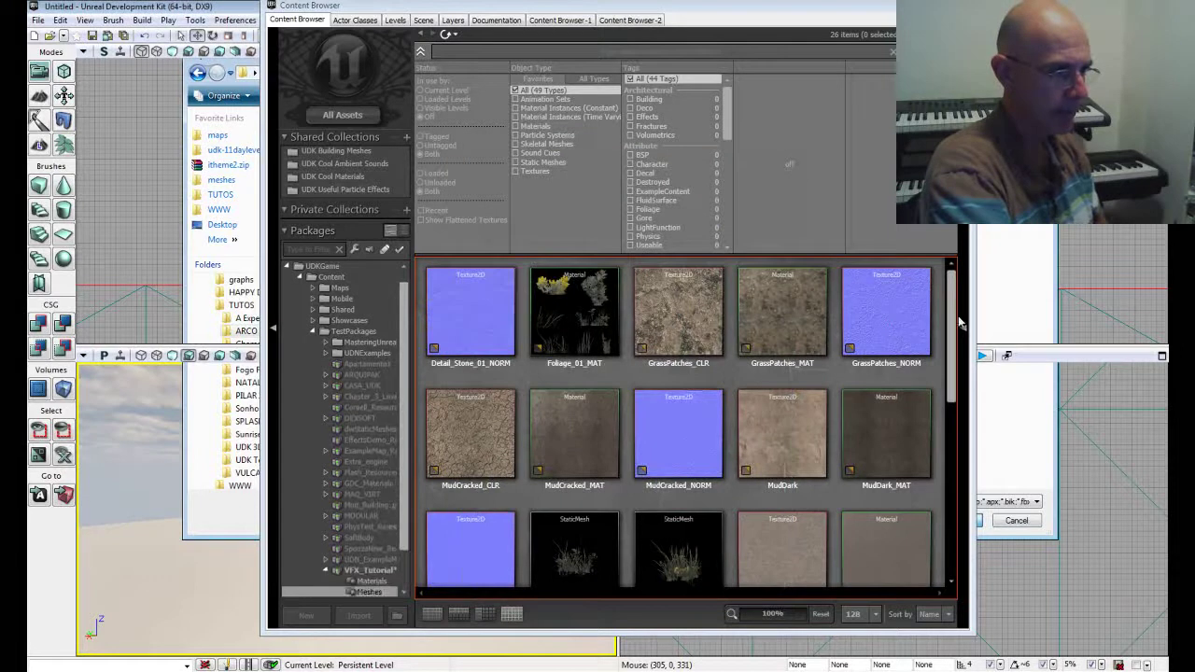
Step: Check the ARCOSCIFI mesh info, then select and right-click VFX_Tutorial's Textures group
mouse_move(495, 320)
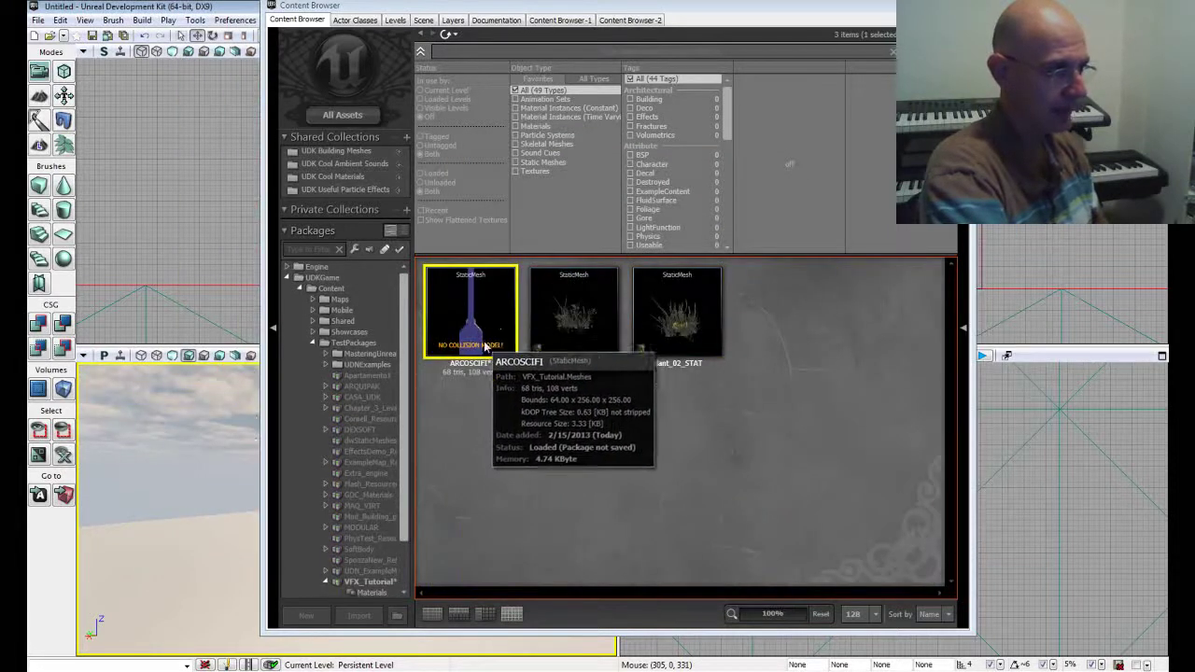
scroll(405, 439, "down", 2)
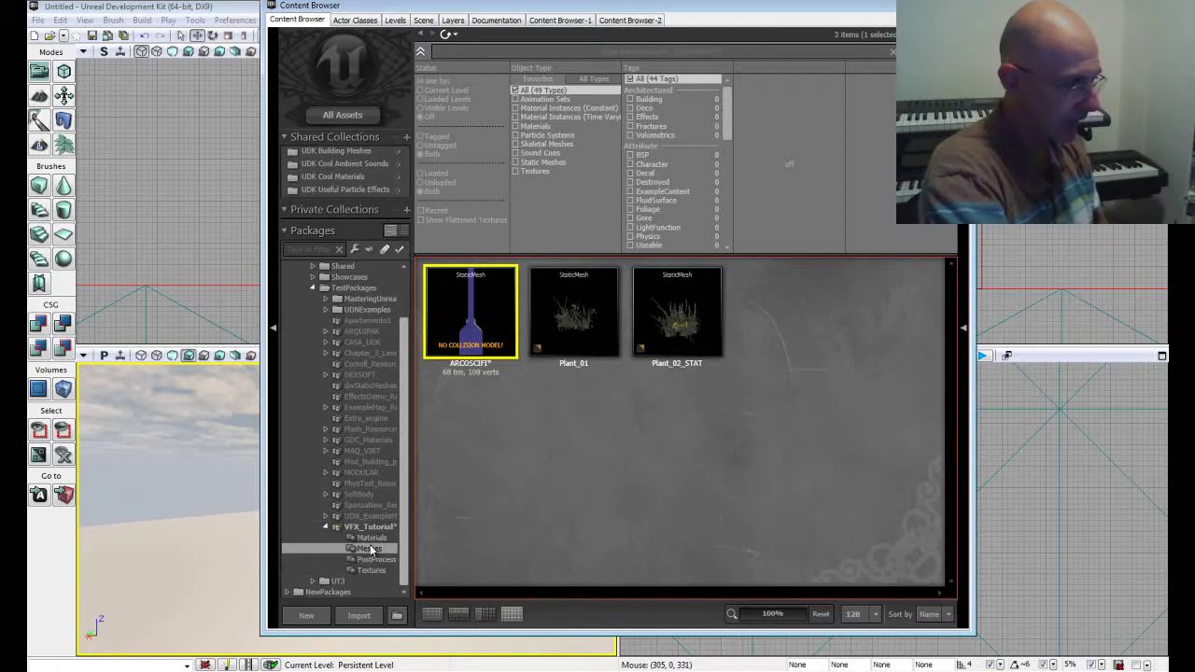
left_click(378, 575)
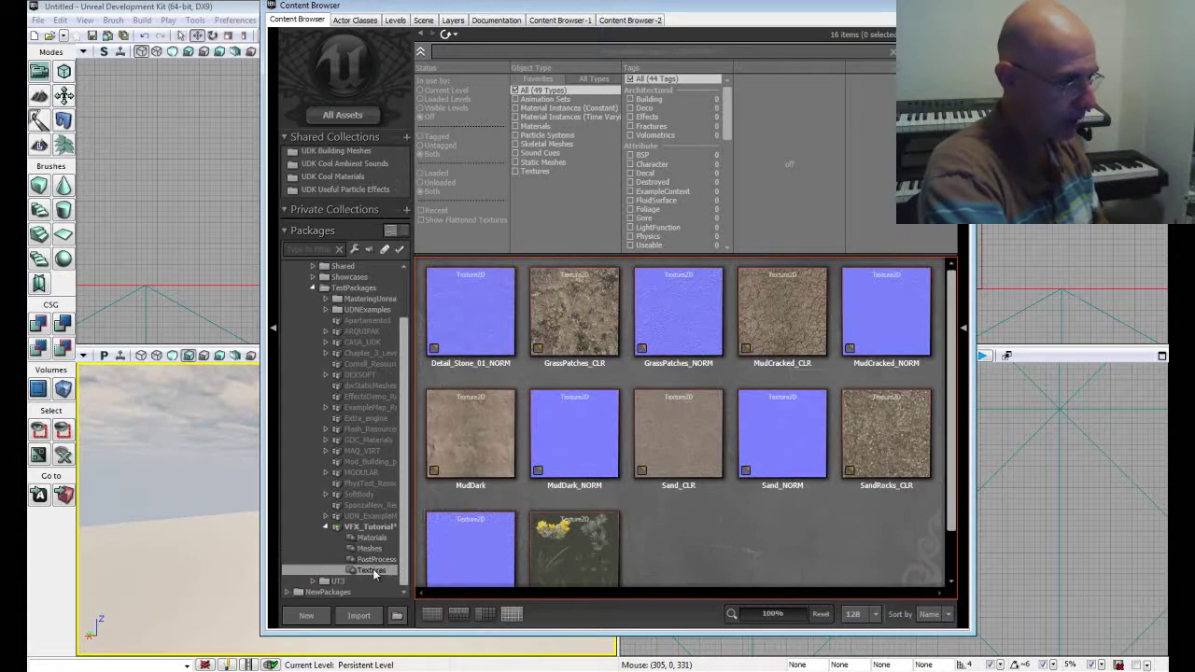
right_click(374, 574)
Step: Import TEXTURA-ARCO-VFX-SPEC and TEXTURA-ARCO-VFX-DIFFUSE into the Textures grouping with OK To All
left_click(408, 459)
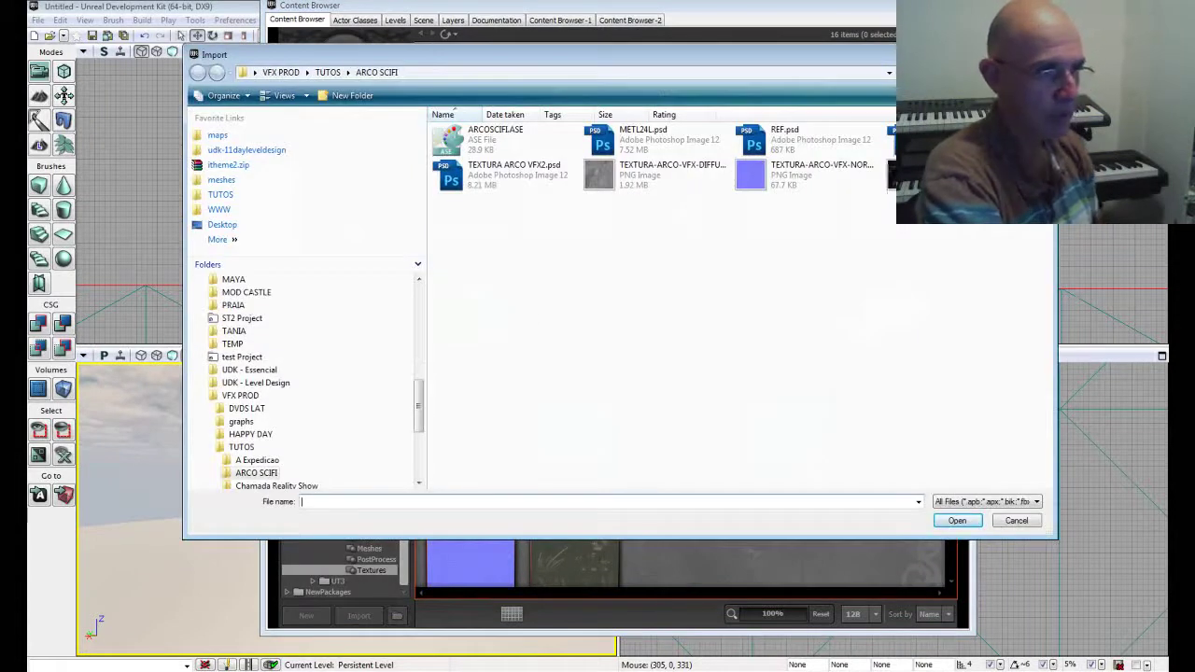
left_click(924, 175)
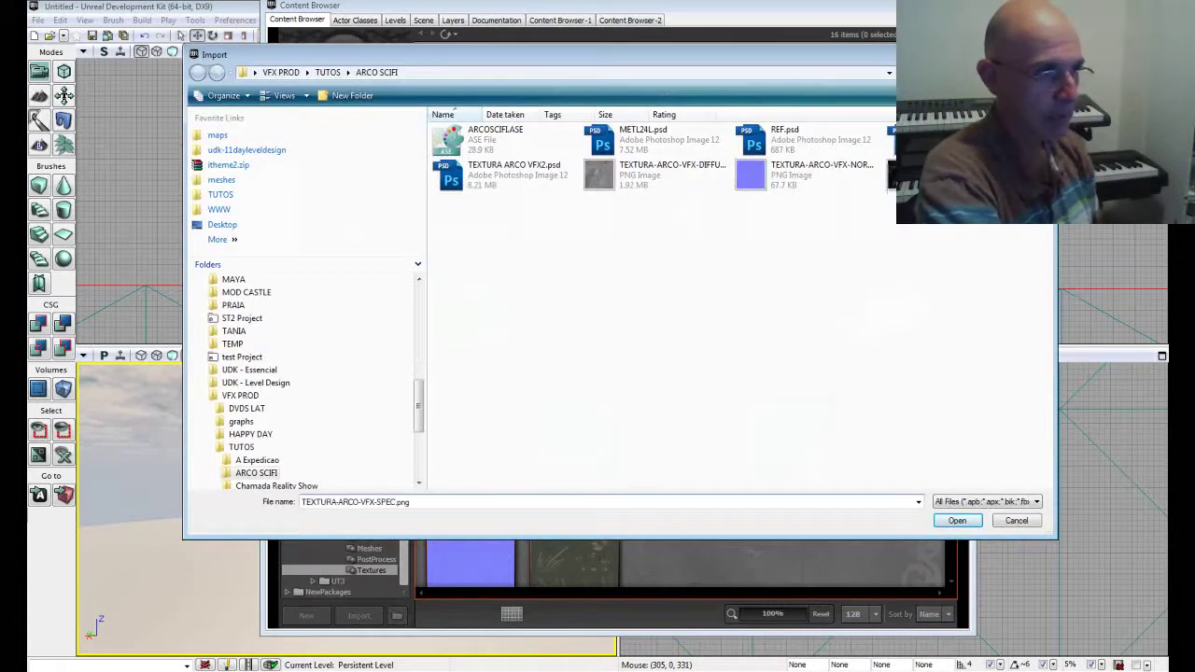
left_click(664, 176, "ctrl")
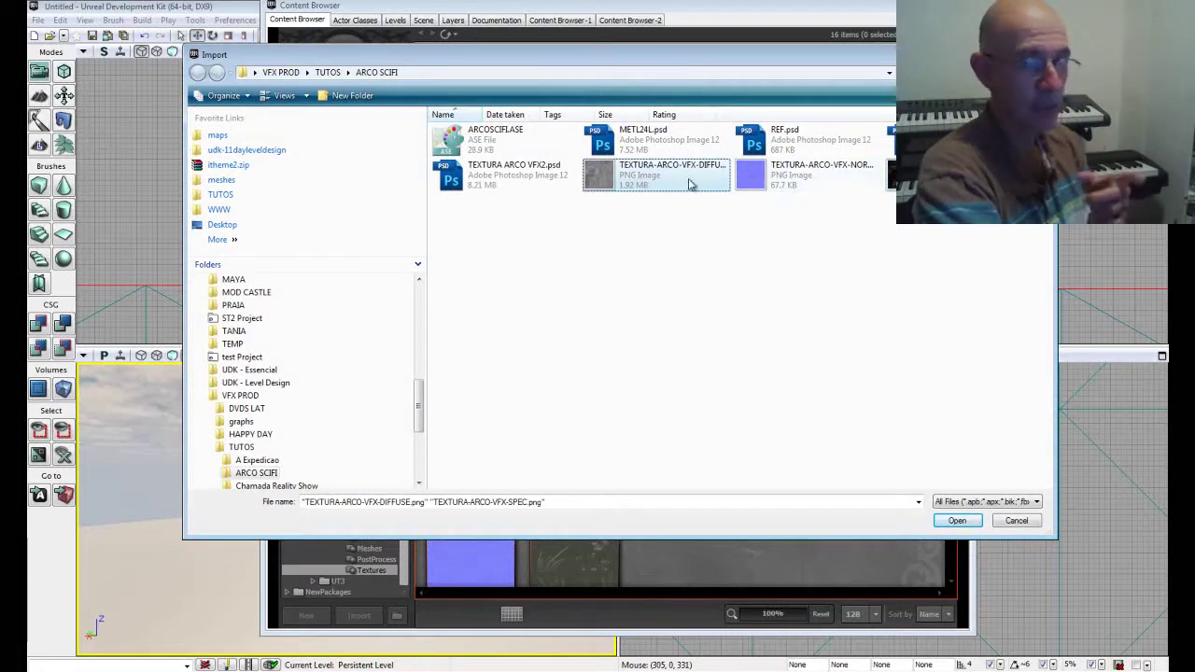
left_click(957, 520)
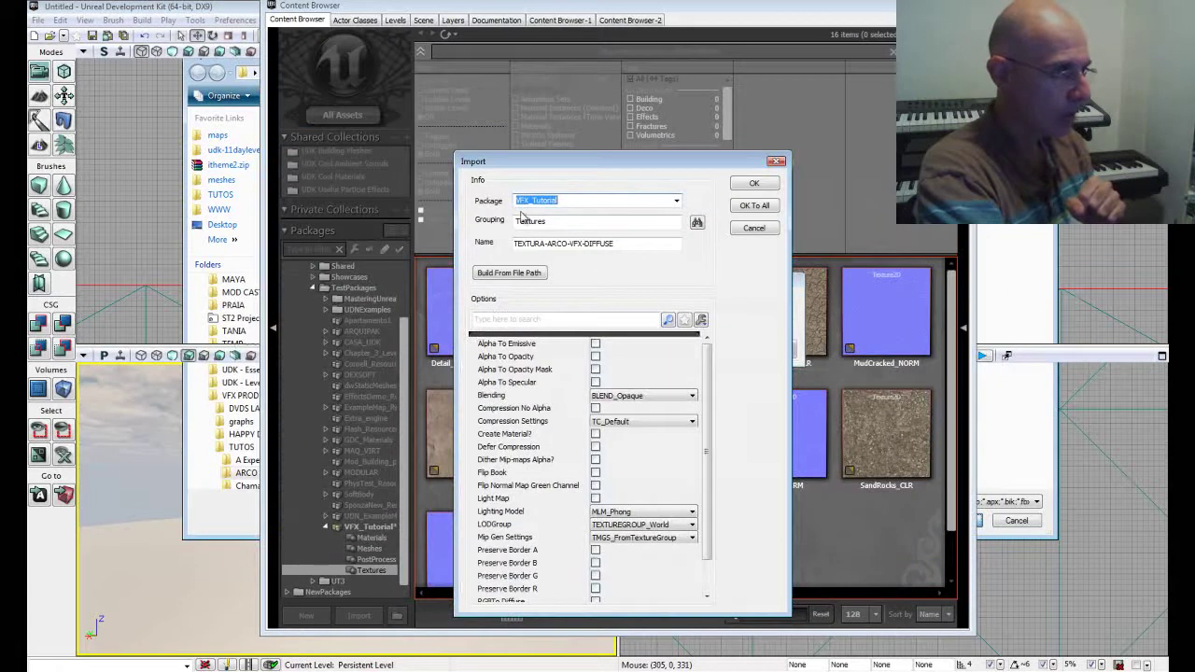
double_click(552, 220)
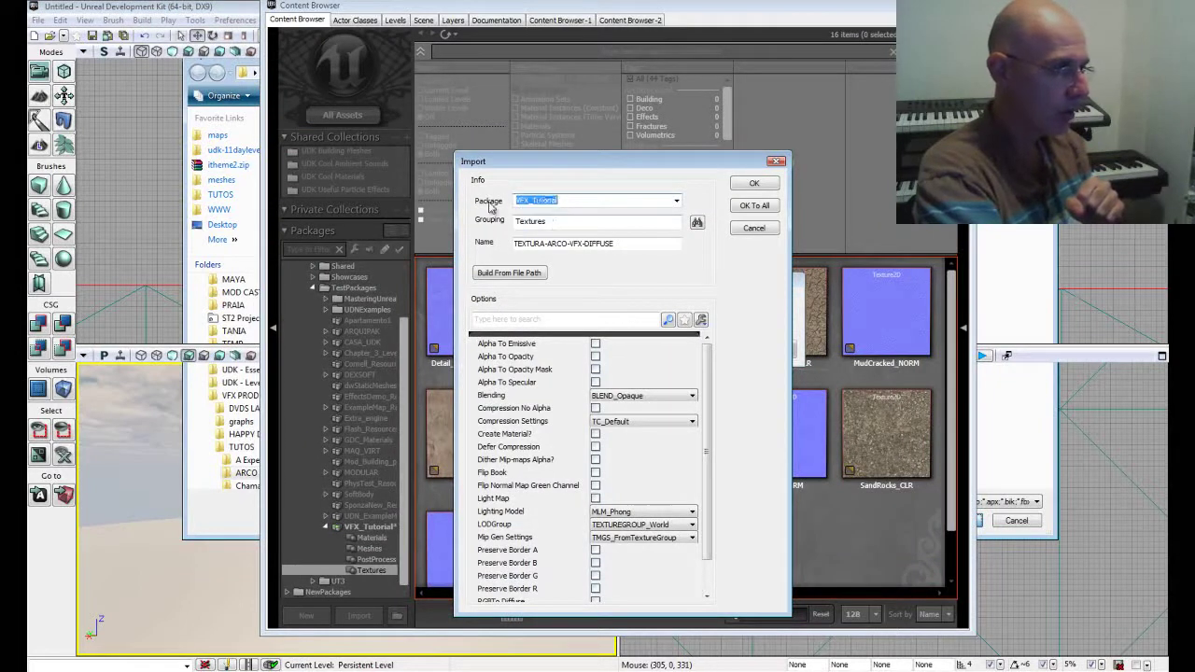
double_click(551, 224)
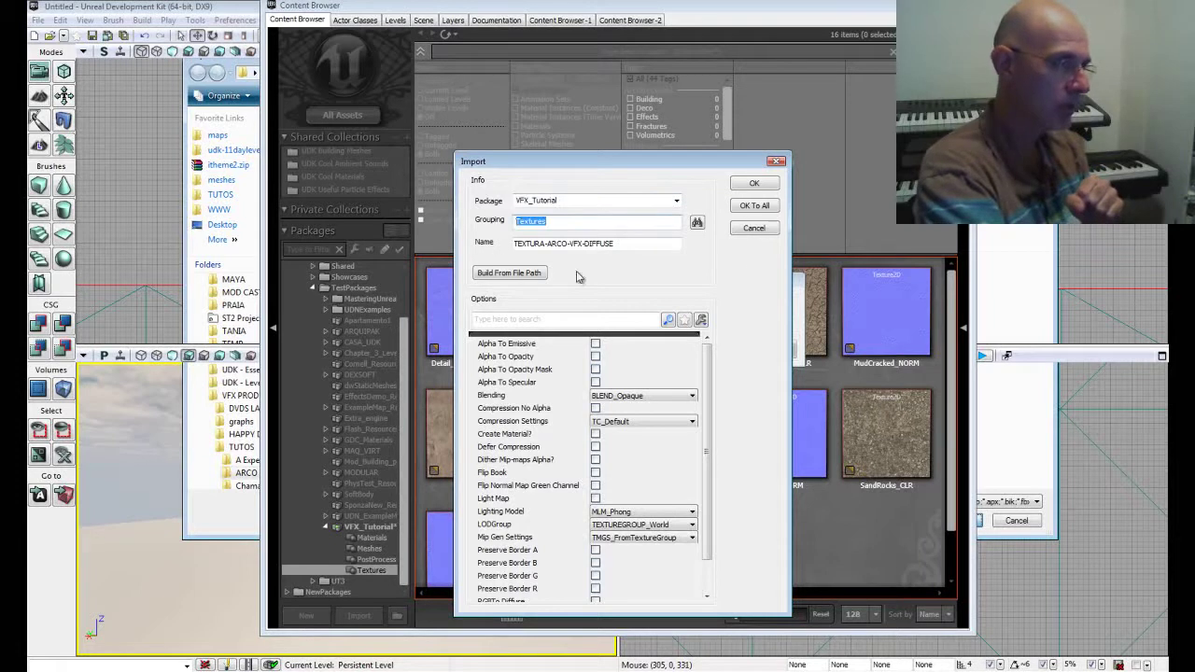
left_click(746, 214)
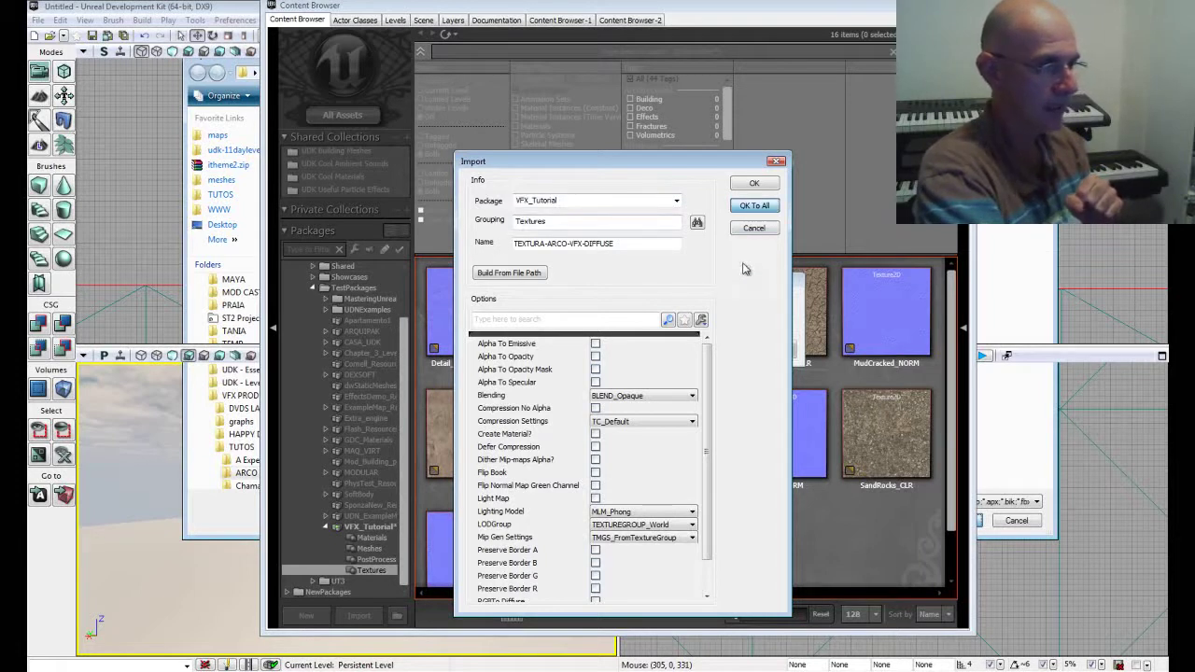
left_click(744, 212)
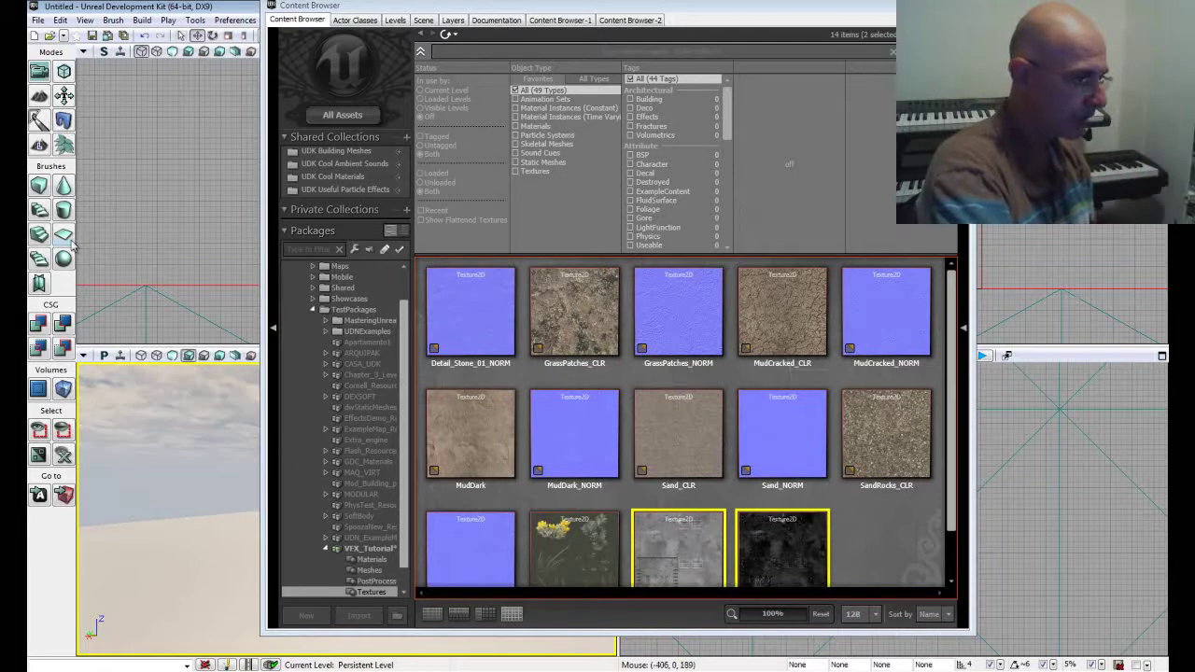
scroll(403, 442, "down", 1)
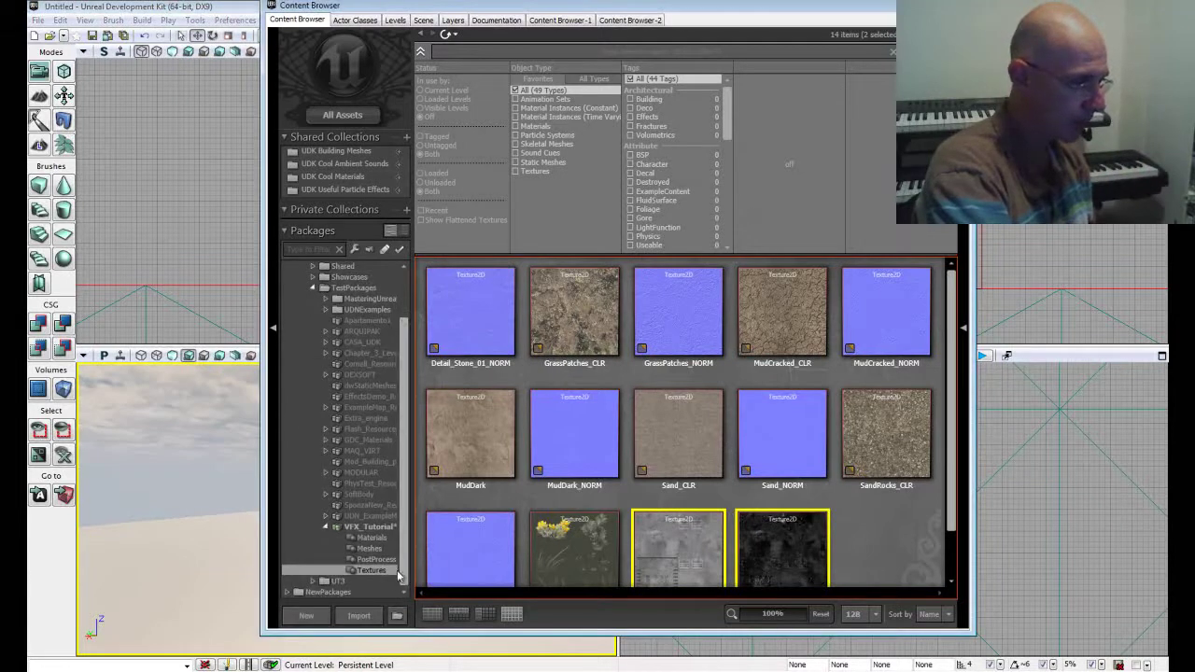
Step: Import TEXTURA-ARCO-VFX-NORMAL.png into Textures with TC_Normalmap compression
right_click(379, 576)
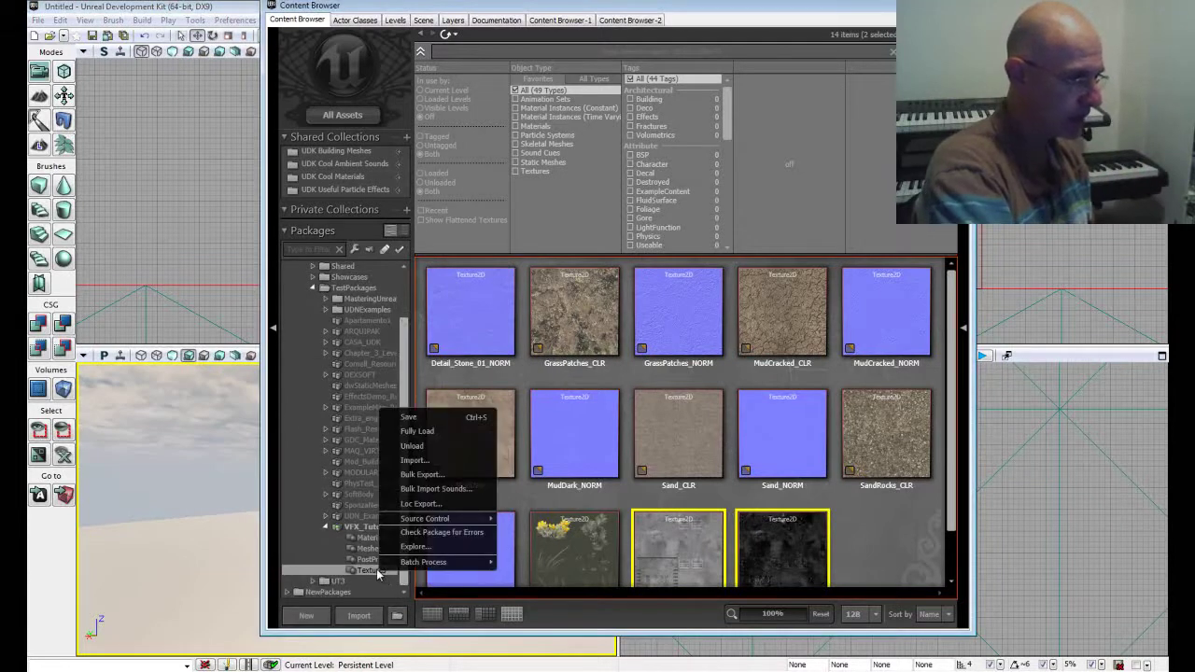
left_click(414, 460)
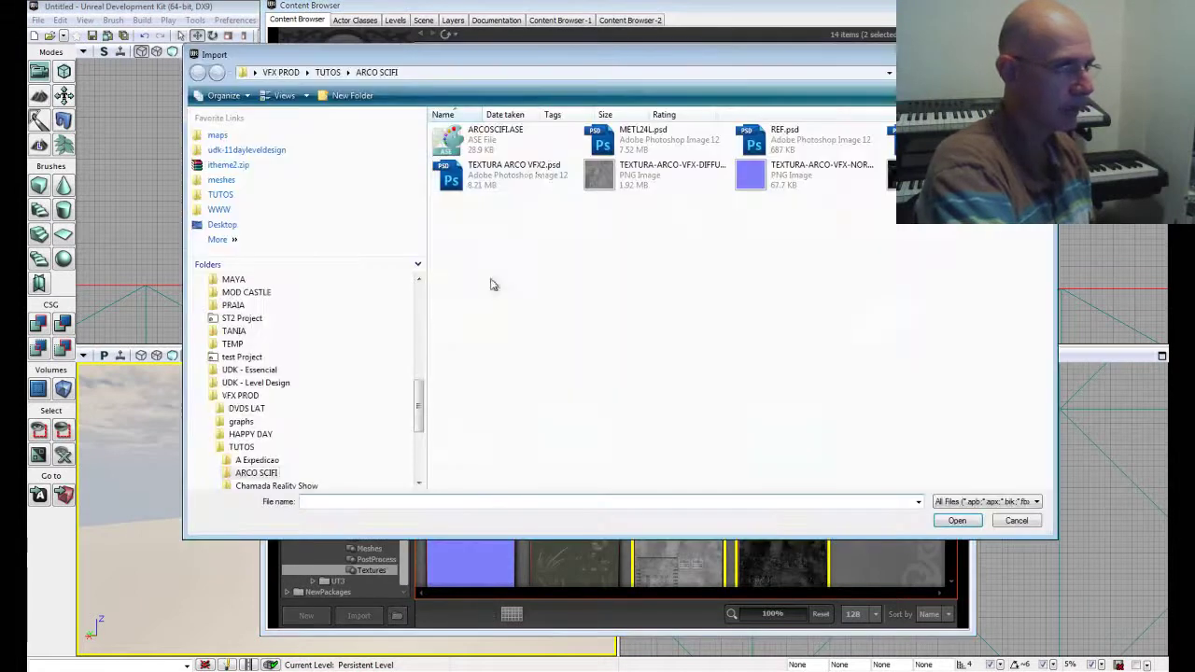
double_click(763, 175)
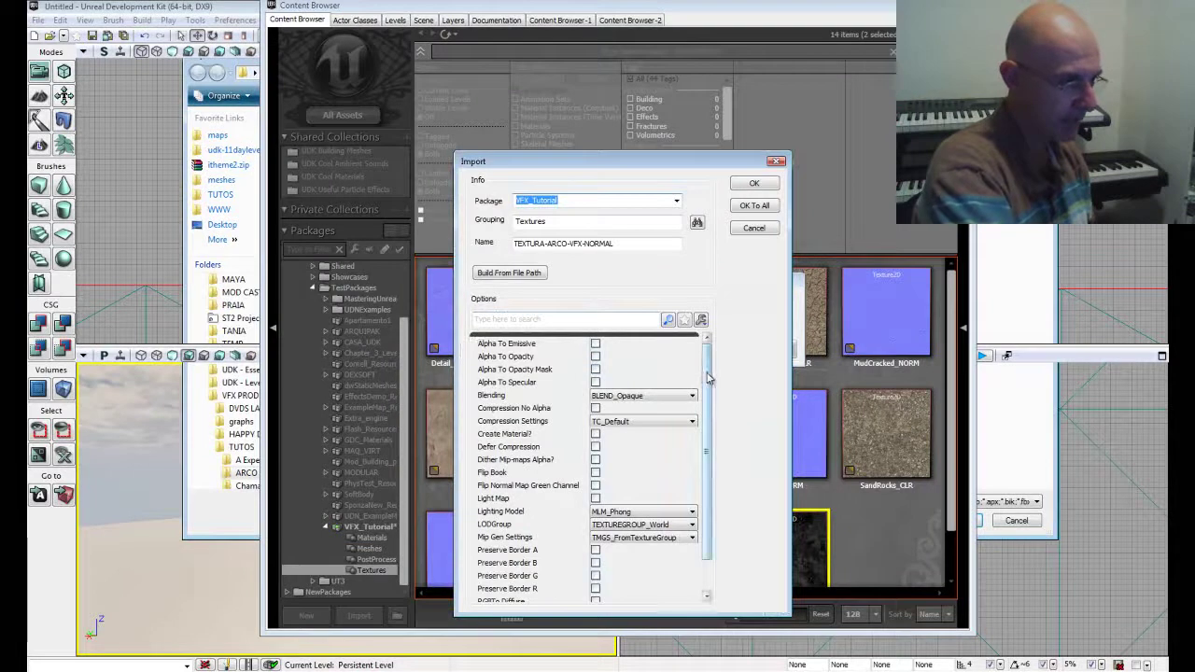
left_click_drag(707, 377, 708, 407)
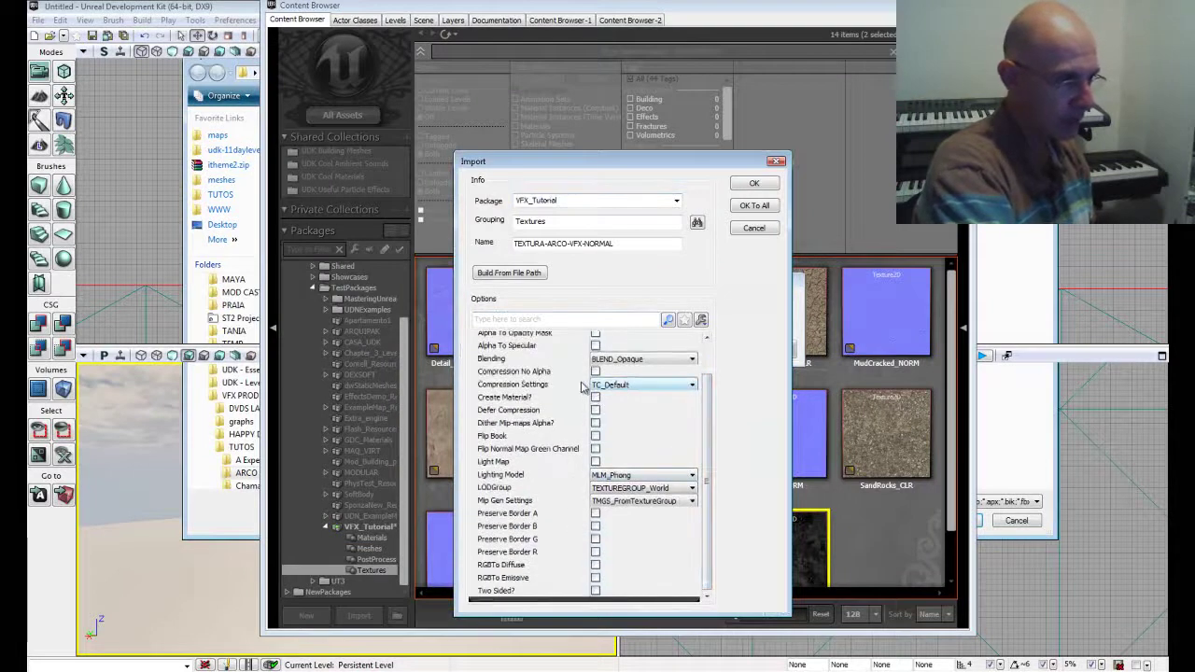
left_click(625, 386)
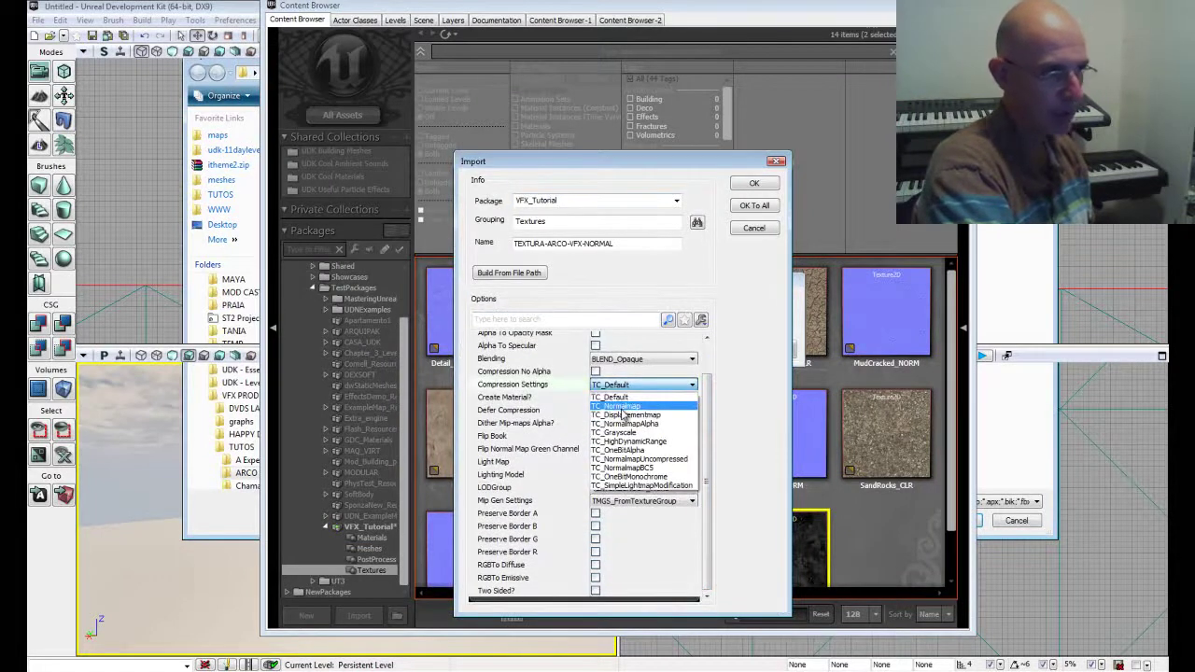
left_click(623, 407)
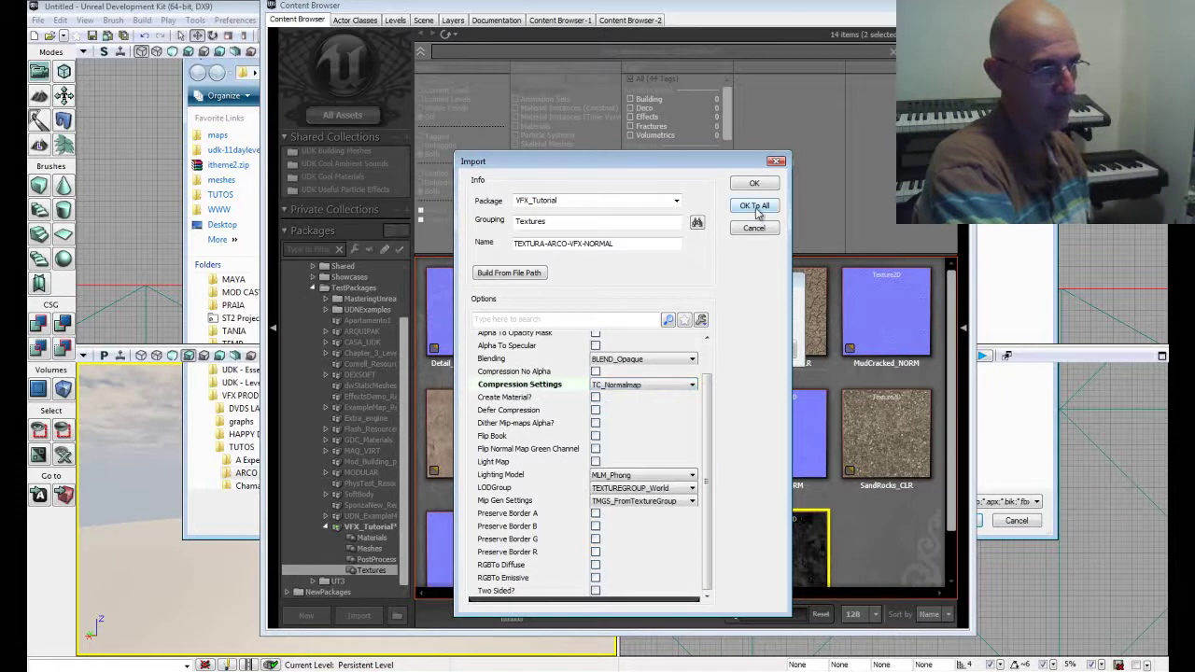
key("Return")
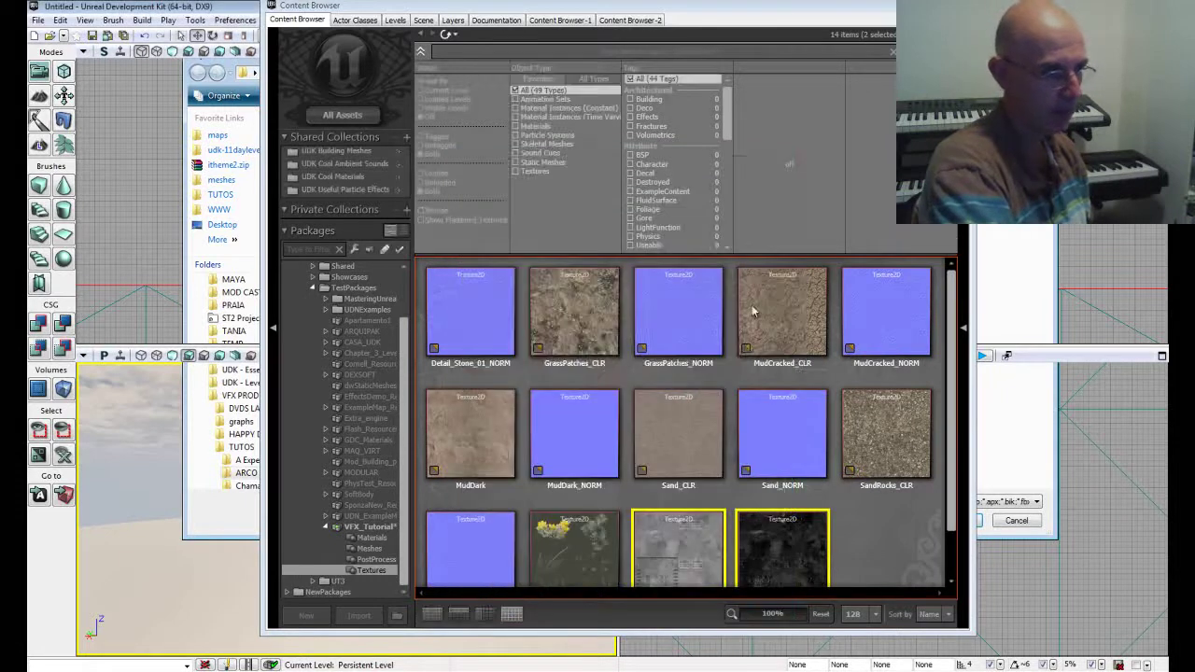
Step: Inspect the imported SPEC texture's details in the Textures group
scroll(945, 404, "down", 1)
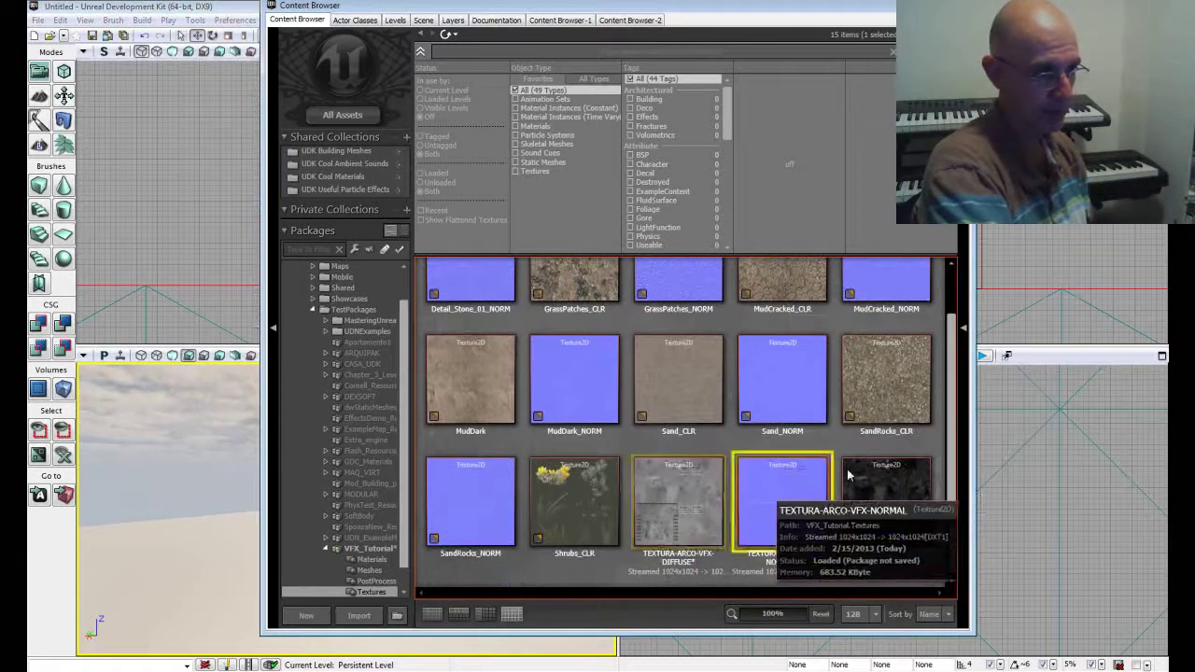
left_click(859, 537)
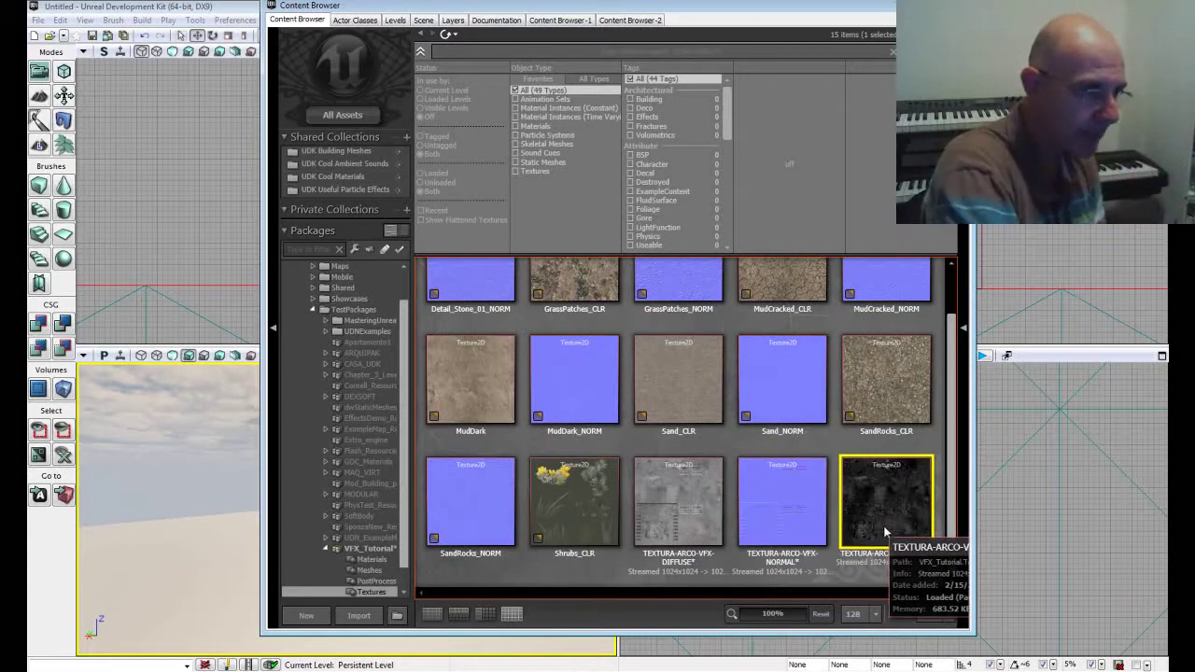
left_click_drag(949, 375, 954, 329)
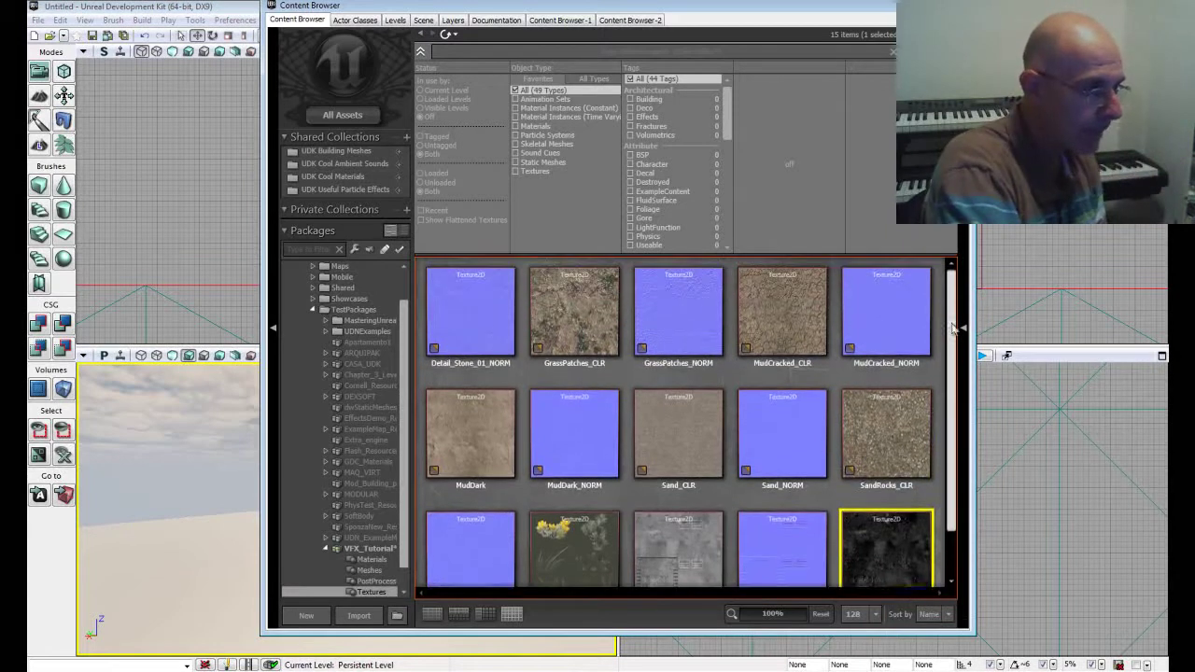
Step: Create a new Material named ARCO_MATERIAL in VFX_Tutorial's Materials group
left_click(369, 560)
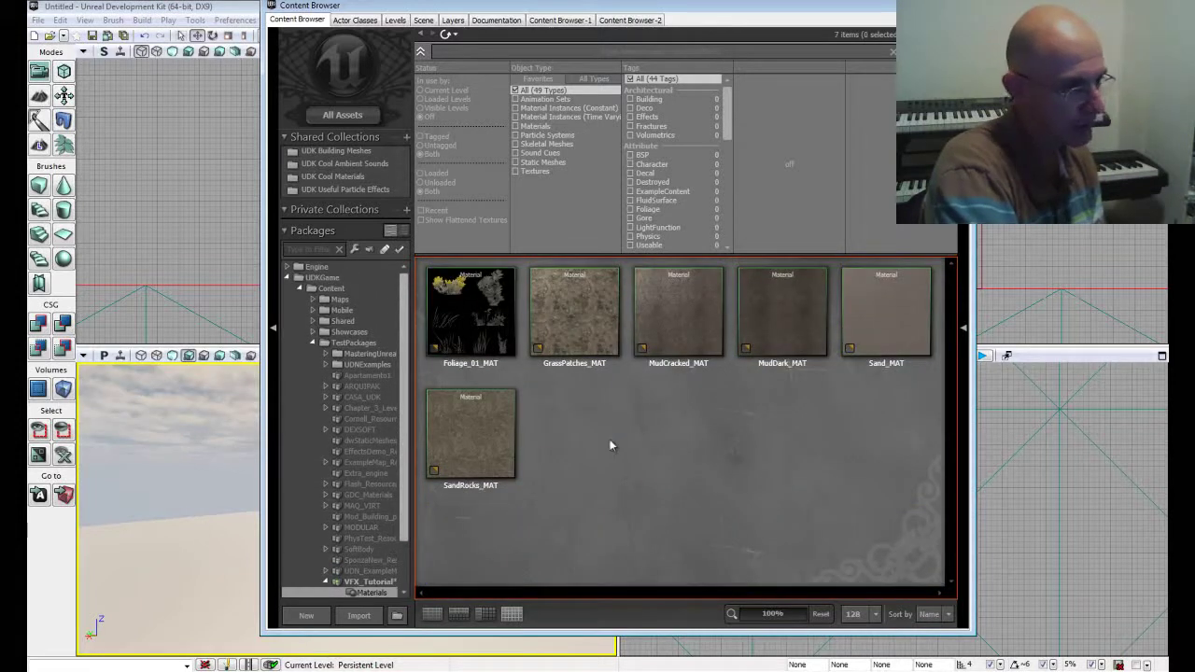
right_click(609, 445)
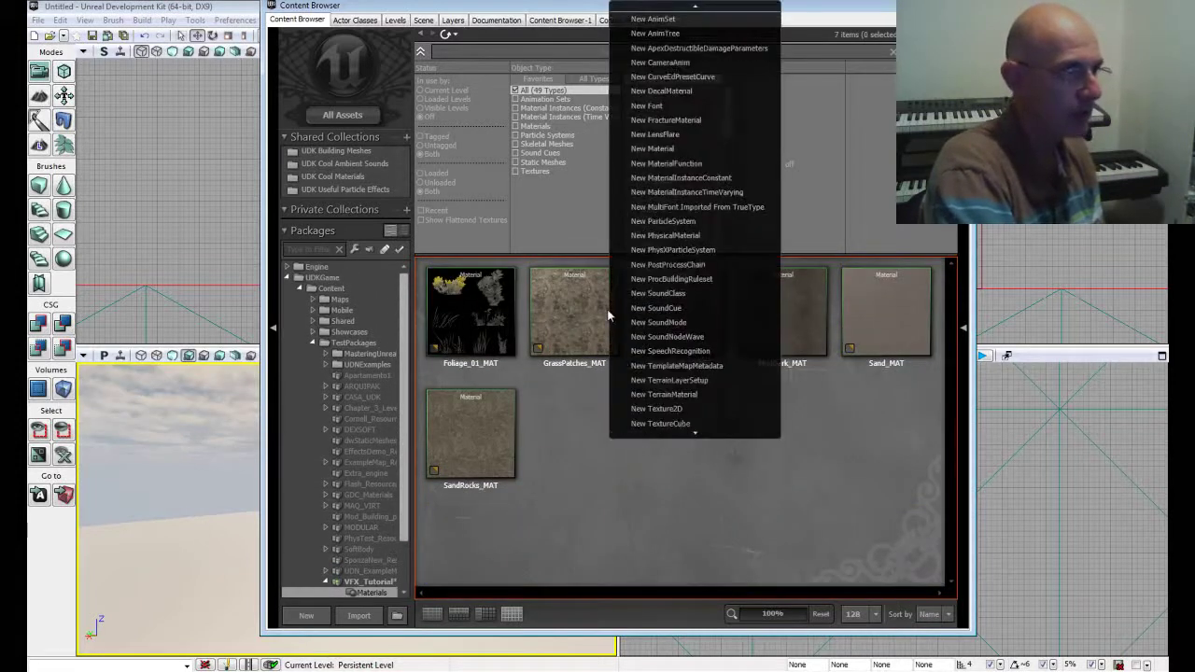
left_click(652, 151)
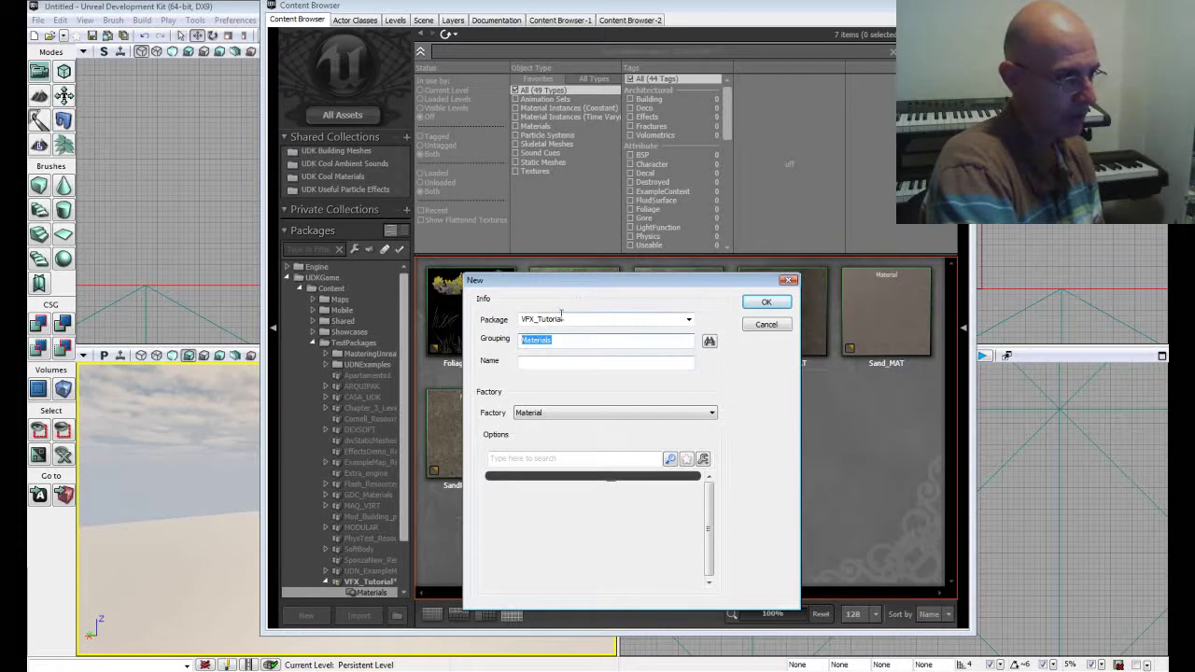
left_click(532, 362)
type("ARCO_MATE")
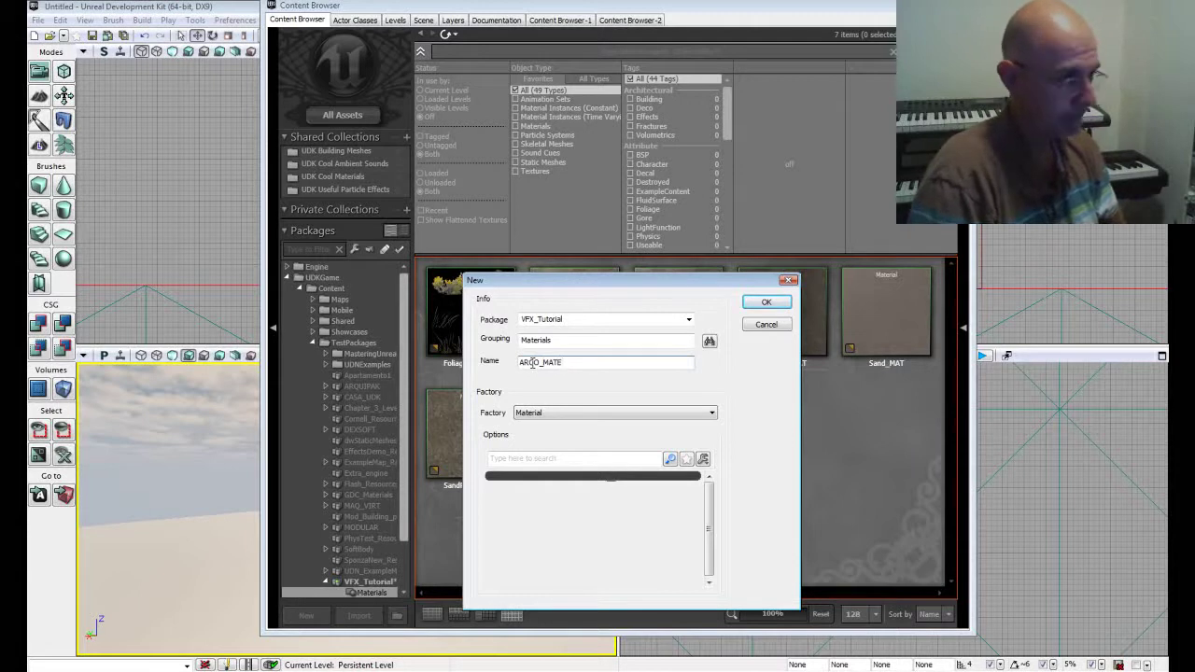
type("RIAL")
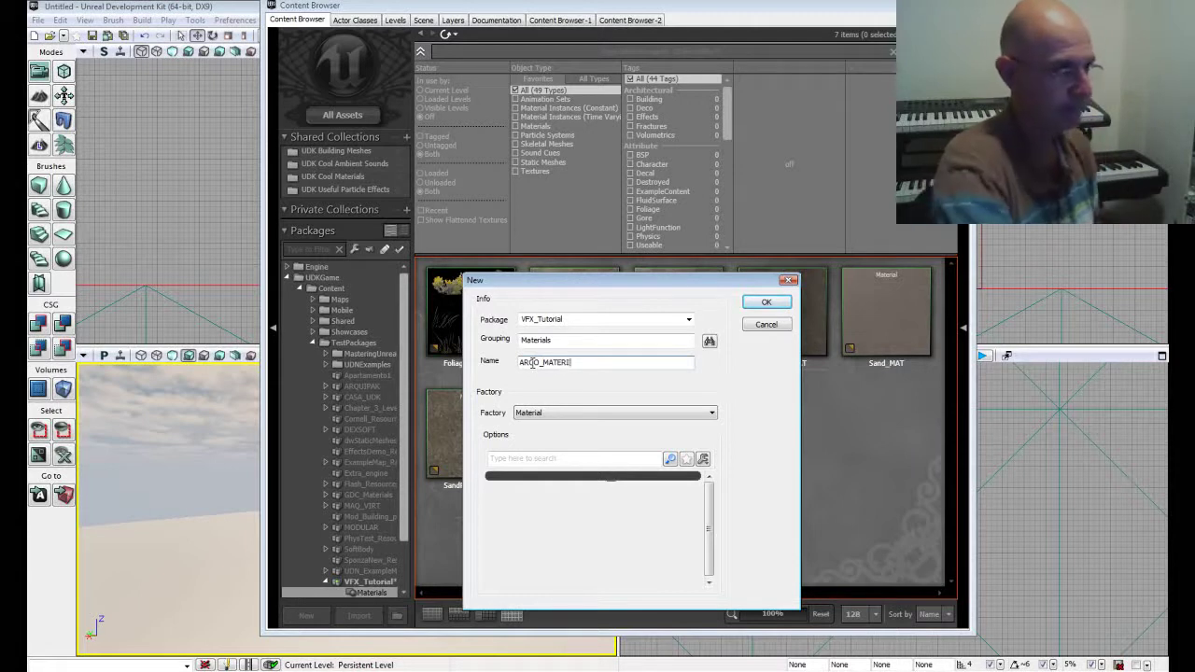
left_click(767, 302)
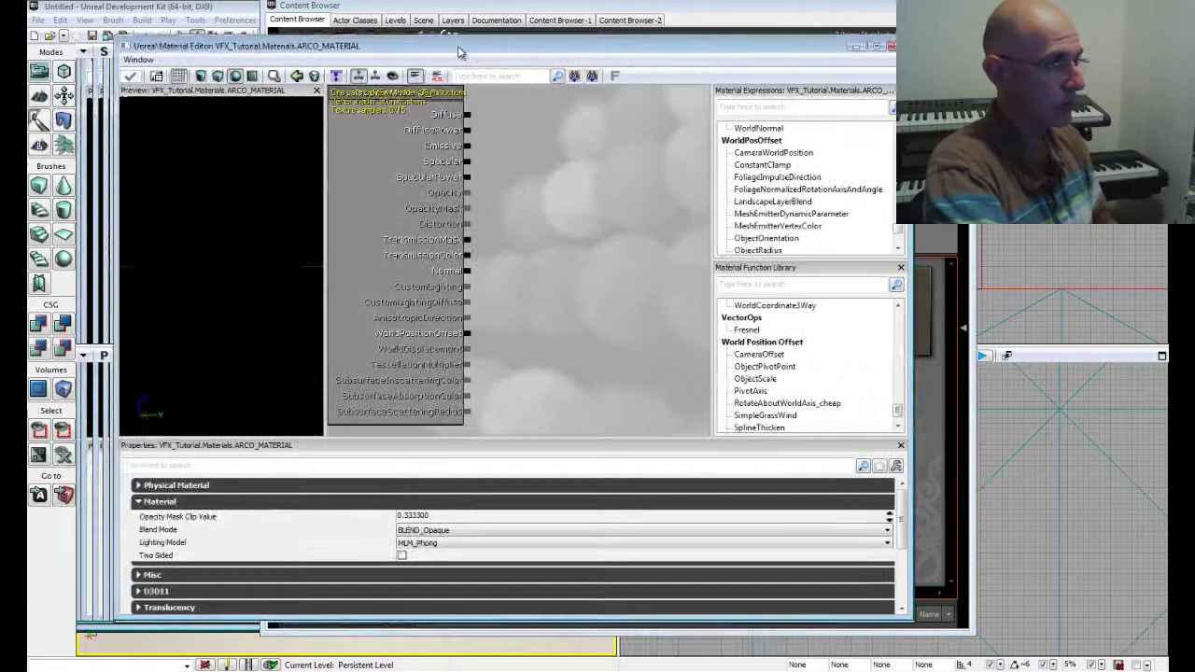
Step: Arrange the Material Editor and Content Browser windows side by side, showing the textures
left_click_drag(458, 52, 448, 43)
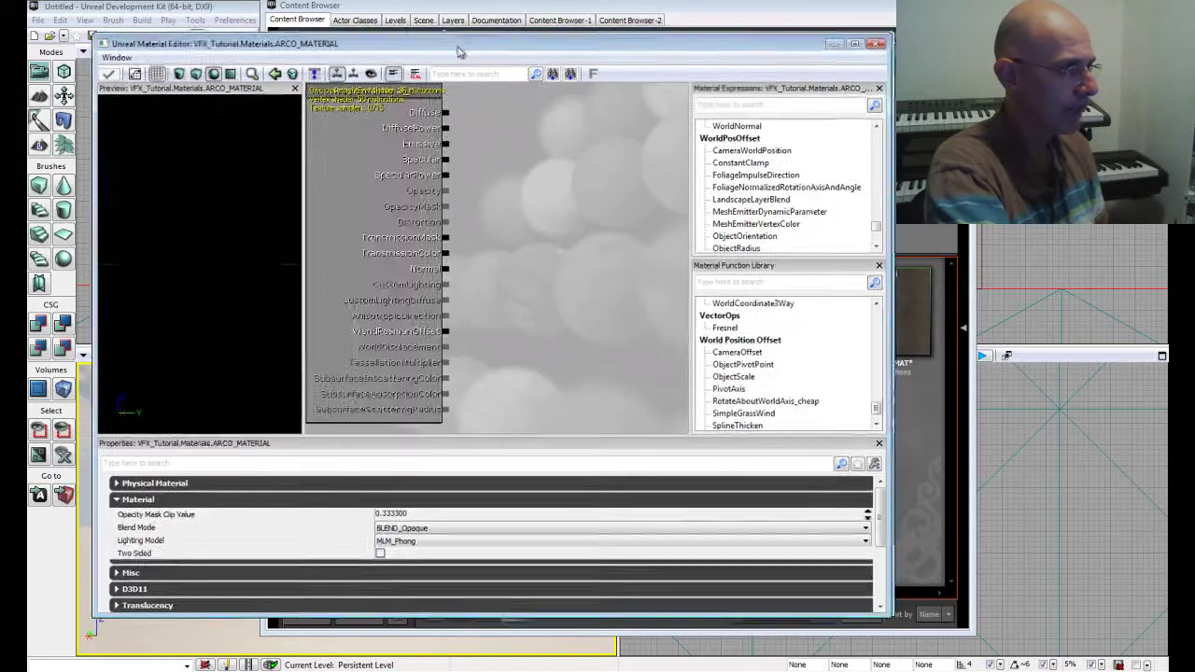
left_click_drag(474, 41, 322, 101)
left_click_drag(457, 10, 764, 24)
mouse_move(883, 448)
left_mouse_down()
mouse_move(704, 438)
mouse_move(689, 594)
left_mouse_up()
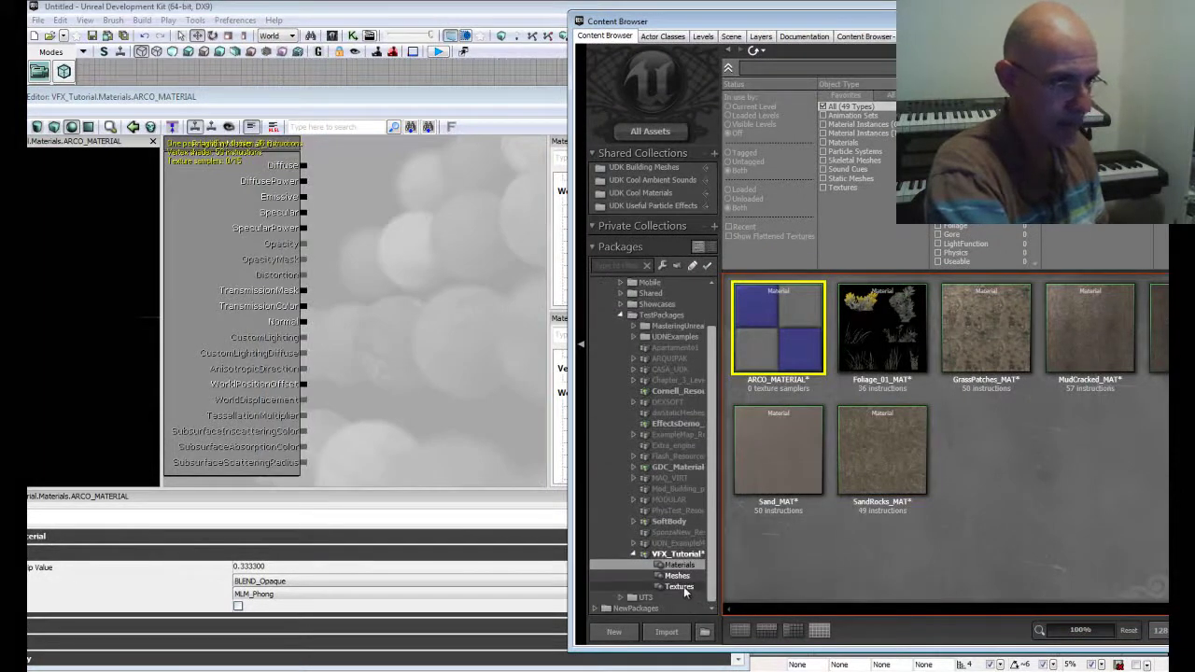
left_click(686, 590)
left_click_drag(985, 29, 763, 7)
Step: Select the SPEC, NORMAL and DIFFUSE arch textures and drag them onto the material graph
scroll(979, 495, "down", 3)
left_click(978, 492)
left_click(891, 507, "ctrl")
left_click(787, 504, "ctrl")
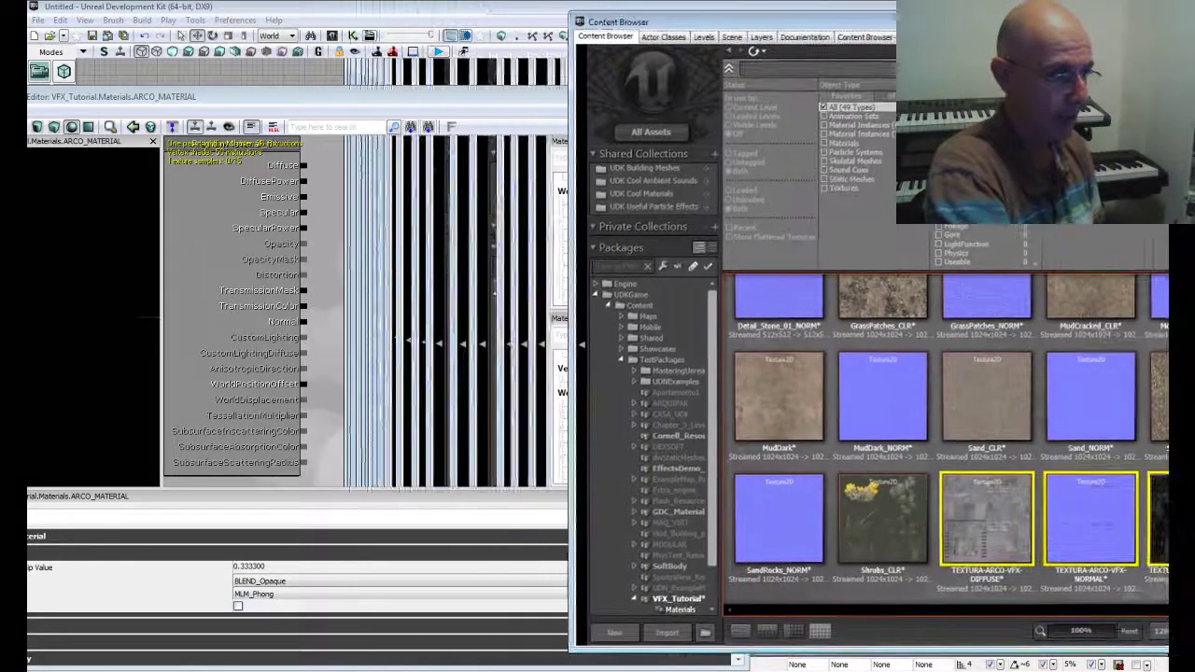
left_click_drag(866, 17, 1156, 46)
left_click_drag(1109, 510, 438, 411)
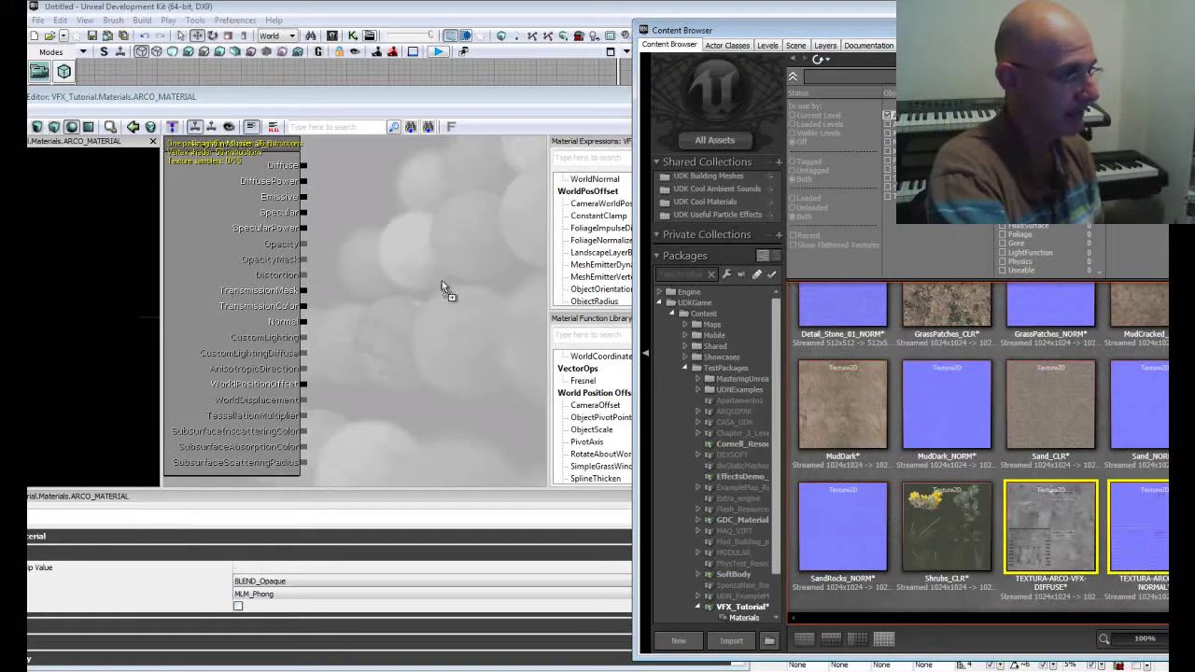
Step: Add a texture sample node to ARCO_MATERIAL and move it to the graph's top
left_click_drag(441, 282, 442, 282)
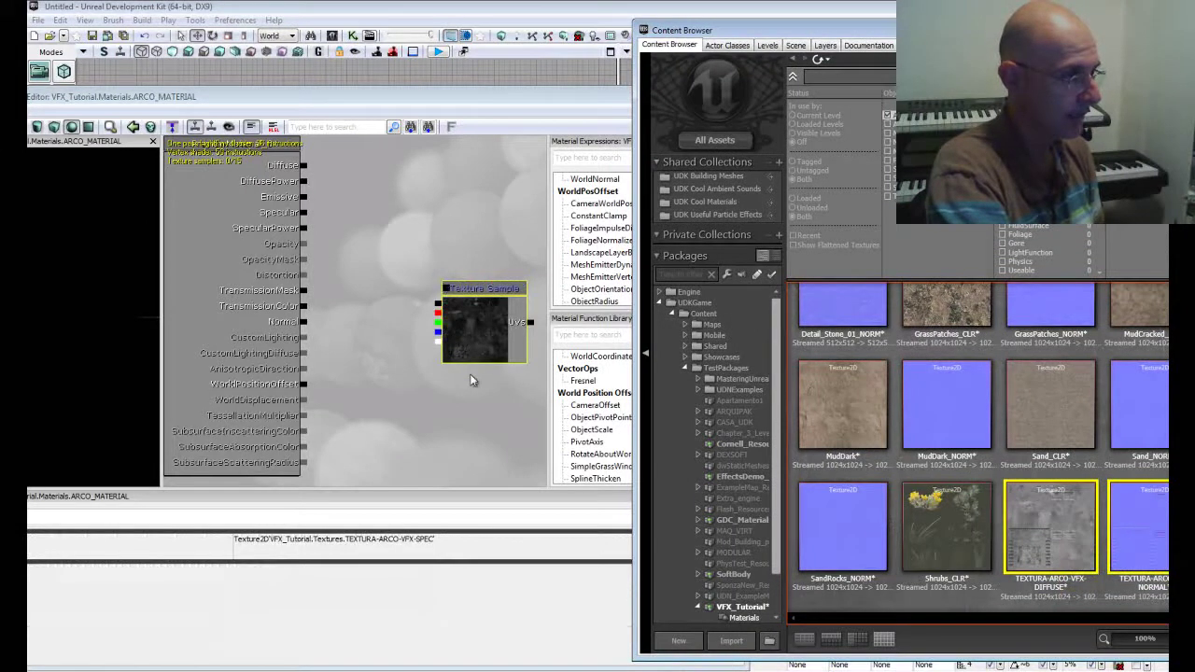
left_click(489, 289)
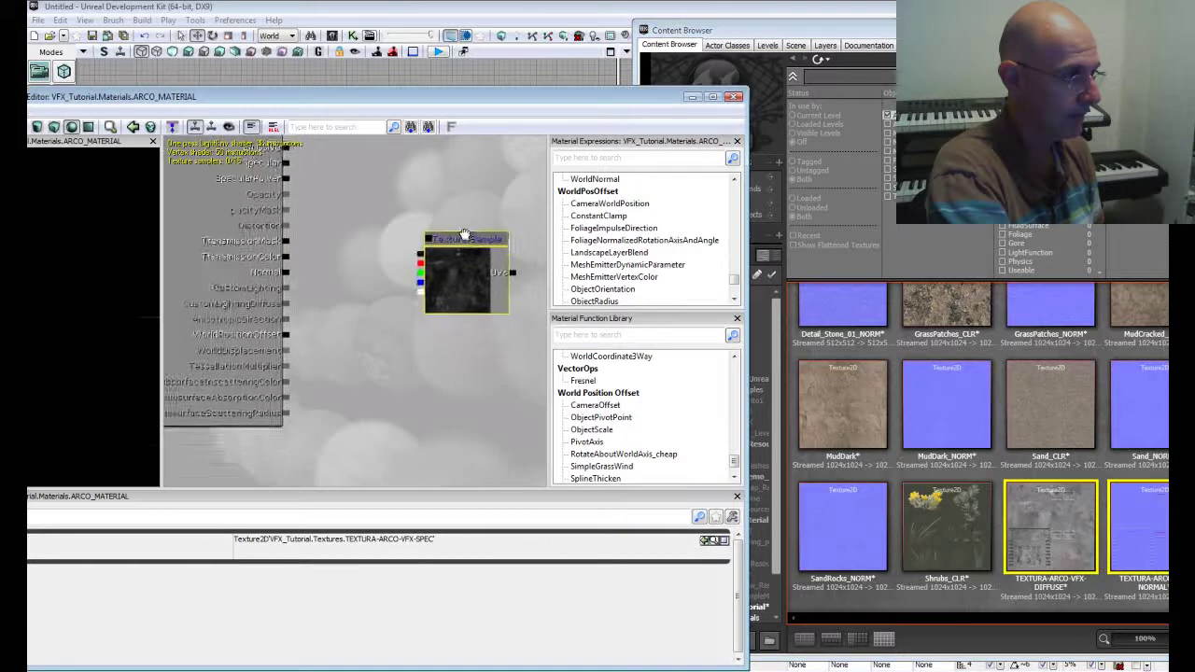
left_click(427, 267)
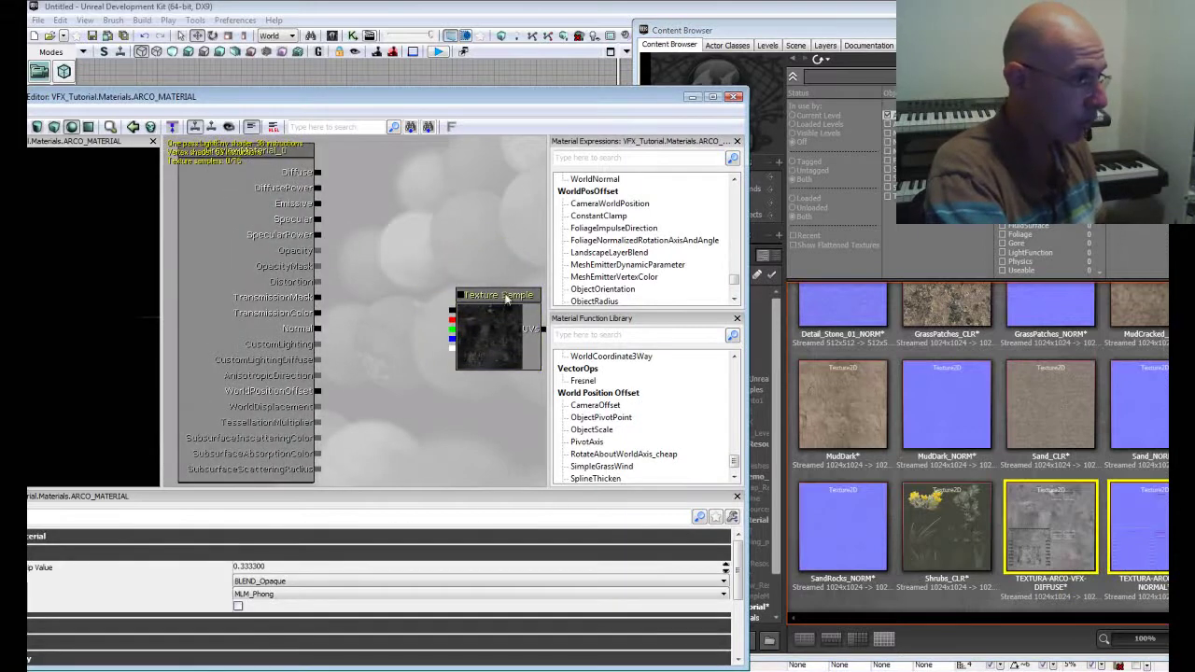
mouse_move(502, 297)
left_mouse_down()
mouse_move(476, 284)
mouse_move(420, 163)
left_mouse_up()
left_click(472, 282)
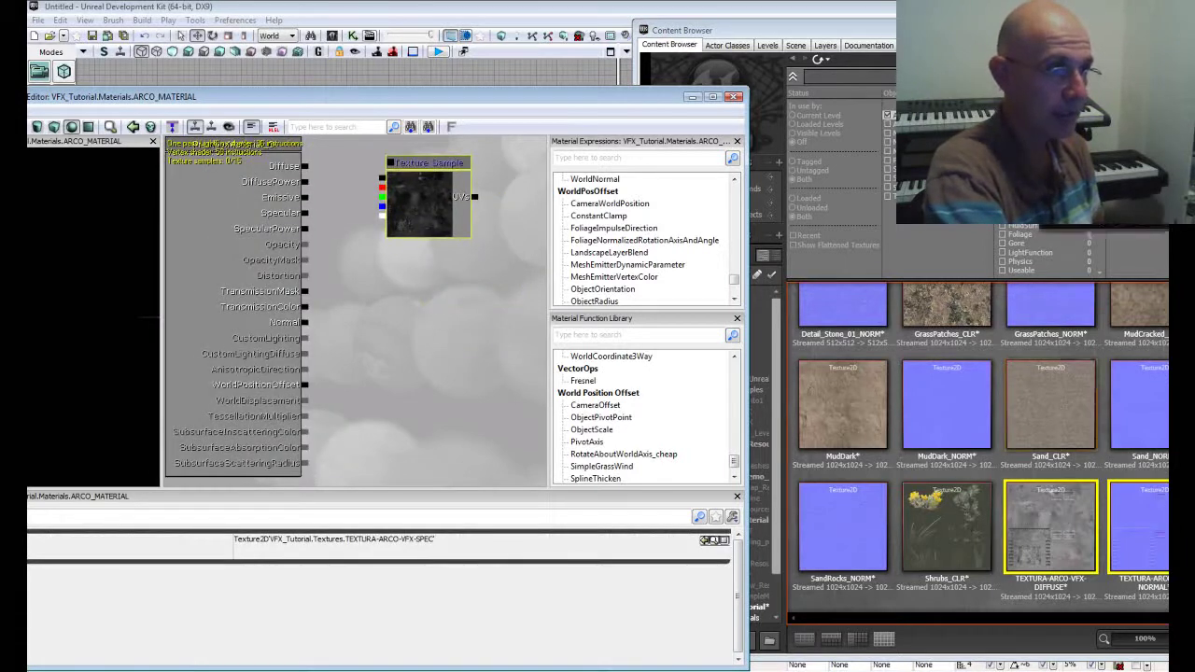
Step: Add TEXTURA-ARCO-VFX-NORMAL as a second texture sample node
left_click(1050, 471)
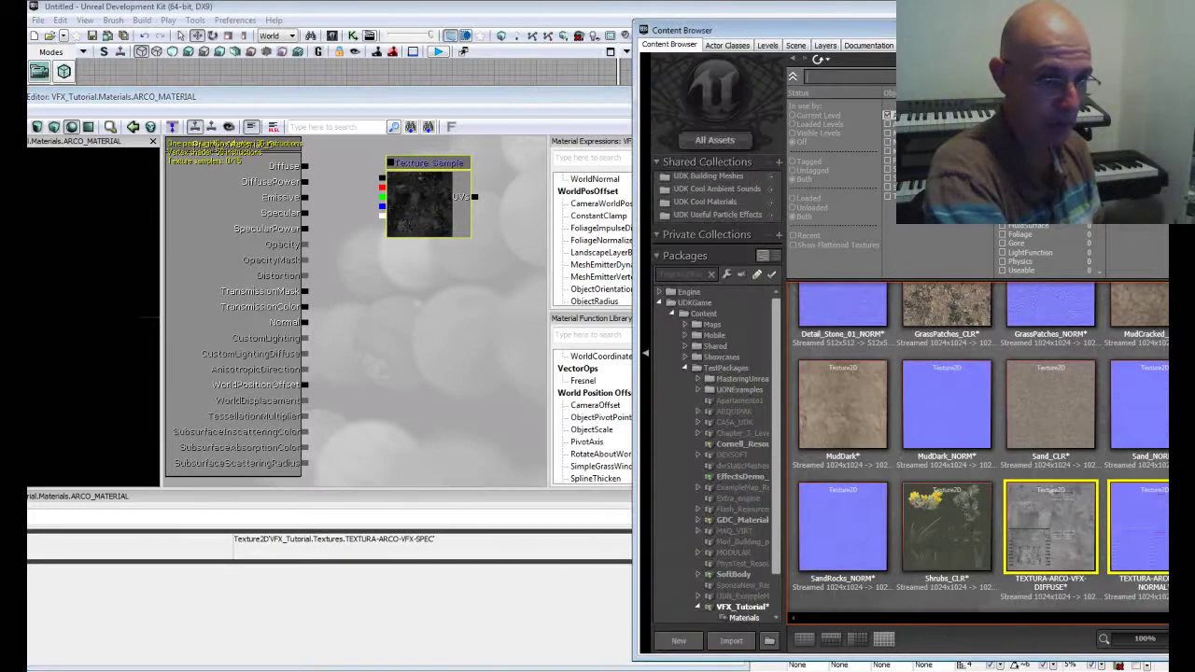
left_click(1131, 514)
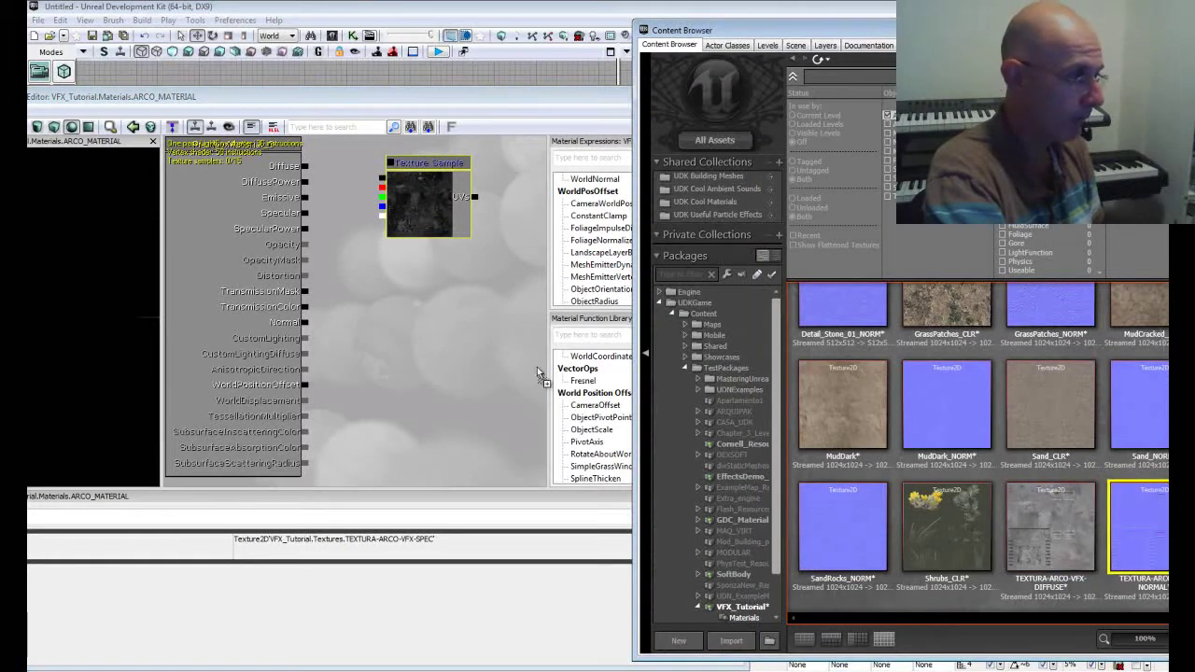
left_click_drag(464, 308, 466, 306)
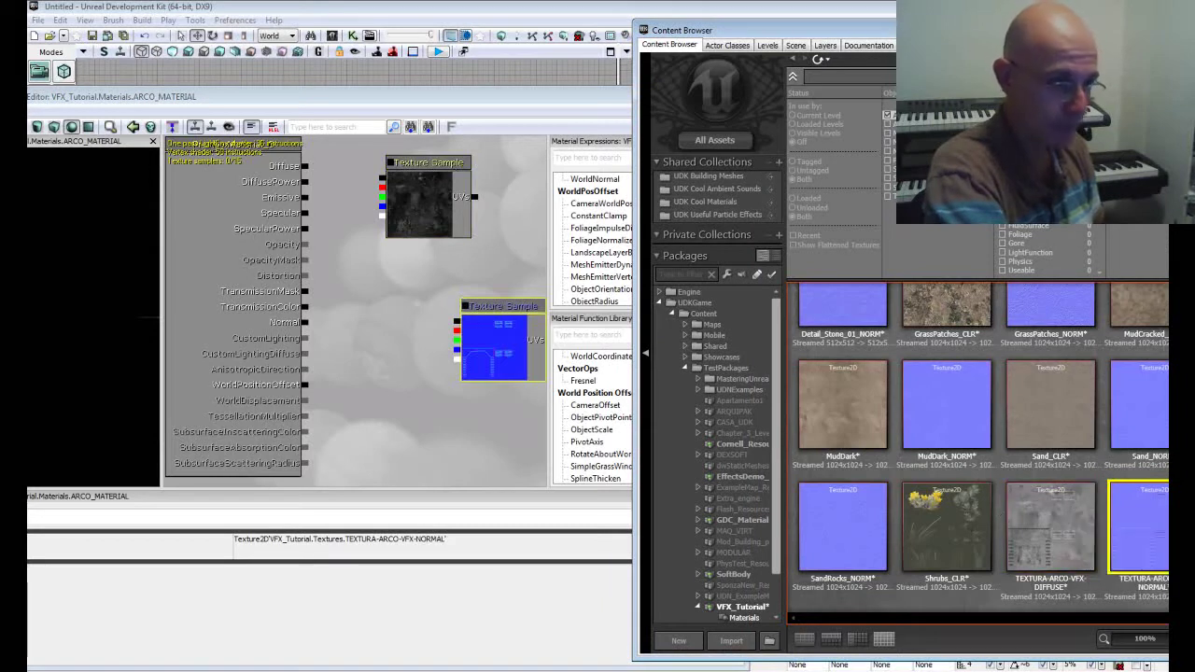
Step: Place the TEXTURA-ARCO-VFX-DIFFUSE texture sample in the graph below the others
left_click_drag(633, 355, 567, 356)
left_click_drag(746, 32, 588, 13)
left_click_drag(1009, 408, 1118, 408)
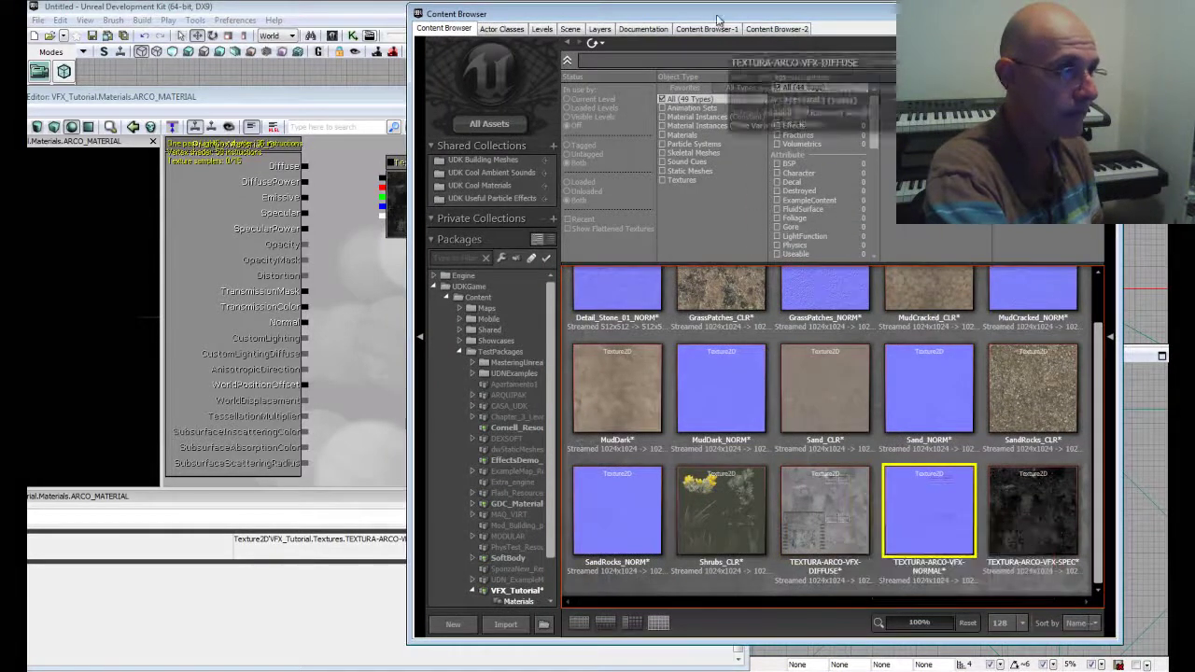
left_click_drag(715, 8, 989, 28)
mouse_move(1099, 532)
left_mouse_down()
mouse_move(420, 387)
mouse_move(394, 369)
left_mouse_up()
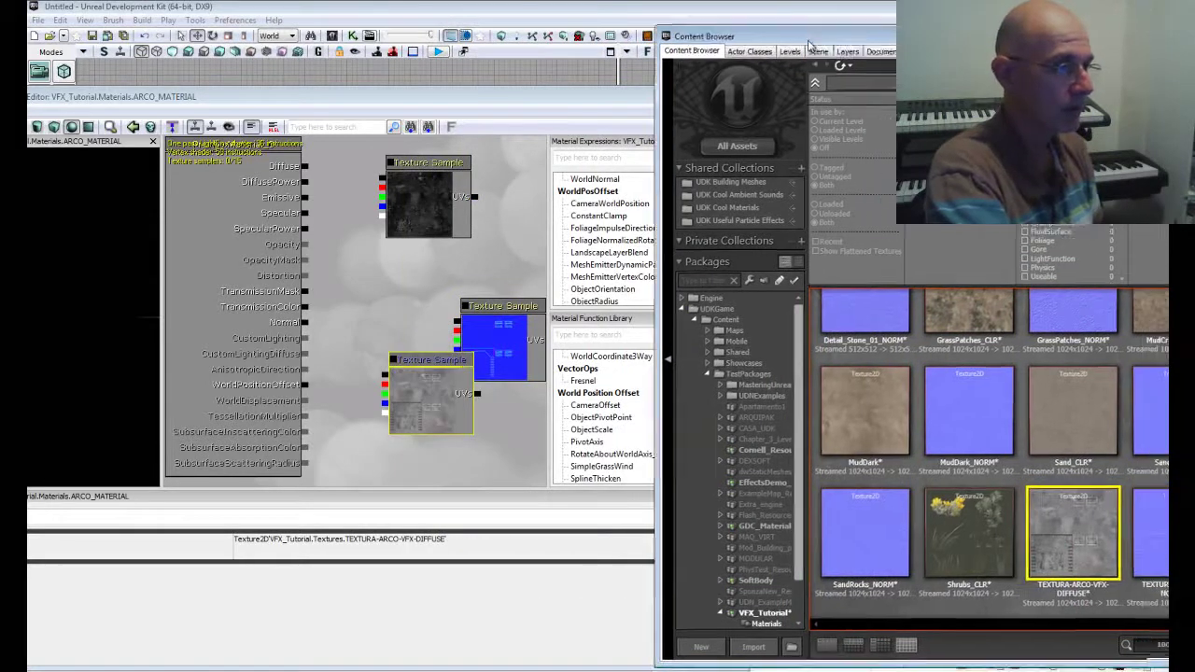
left_click_drag(859, 34, 537, 96)
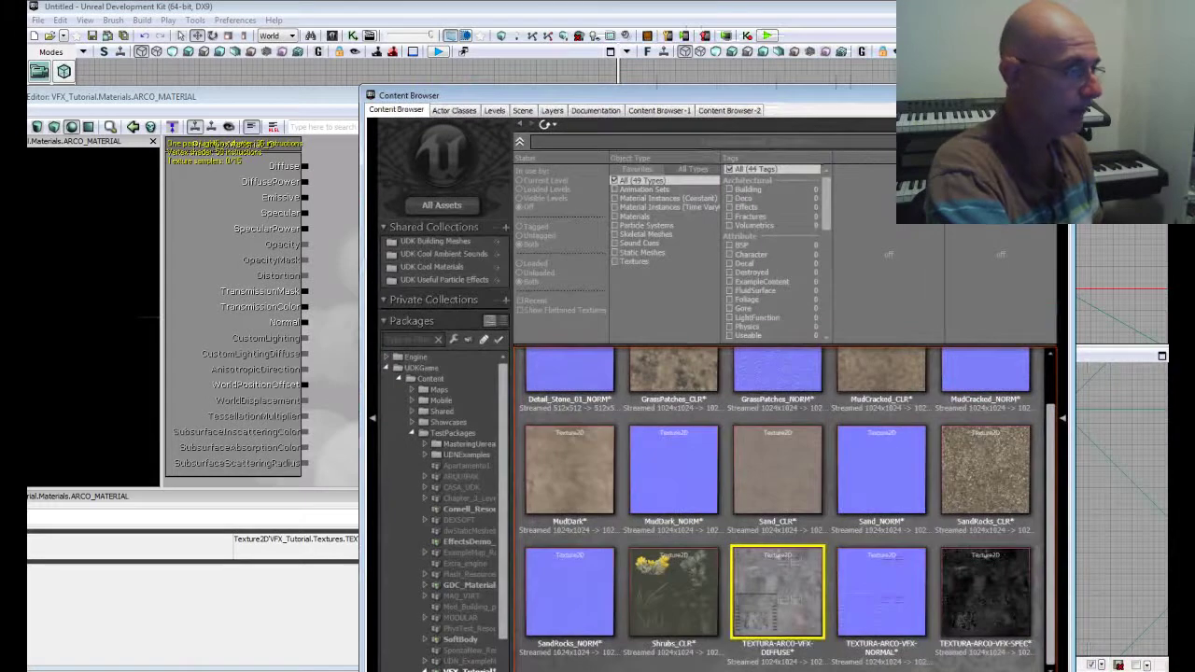
left_click(187, 96)
left_click(495, 308)
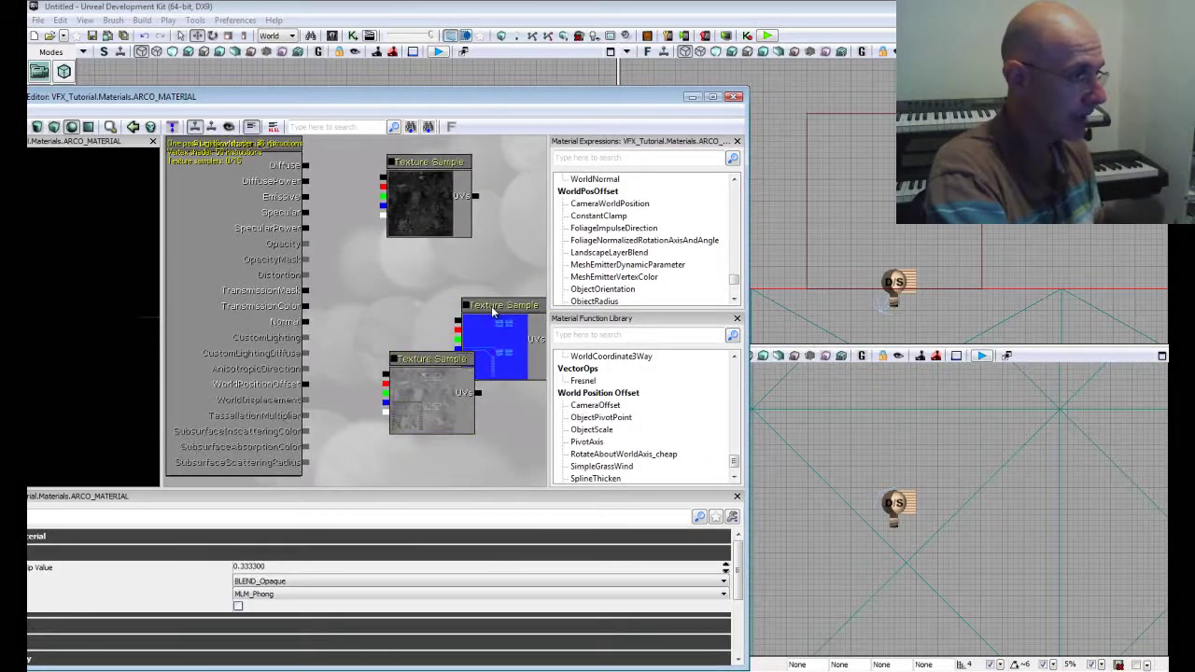
Step: Rearrange the diffuse and normal texture sample nodes and restore the preview pane
mouse_move(495, 306)
left_mouse_down()
mouse_move(518, 308)
mouse_move(532, 341)
left_mouse_up()
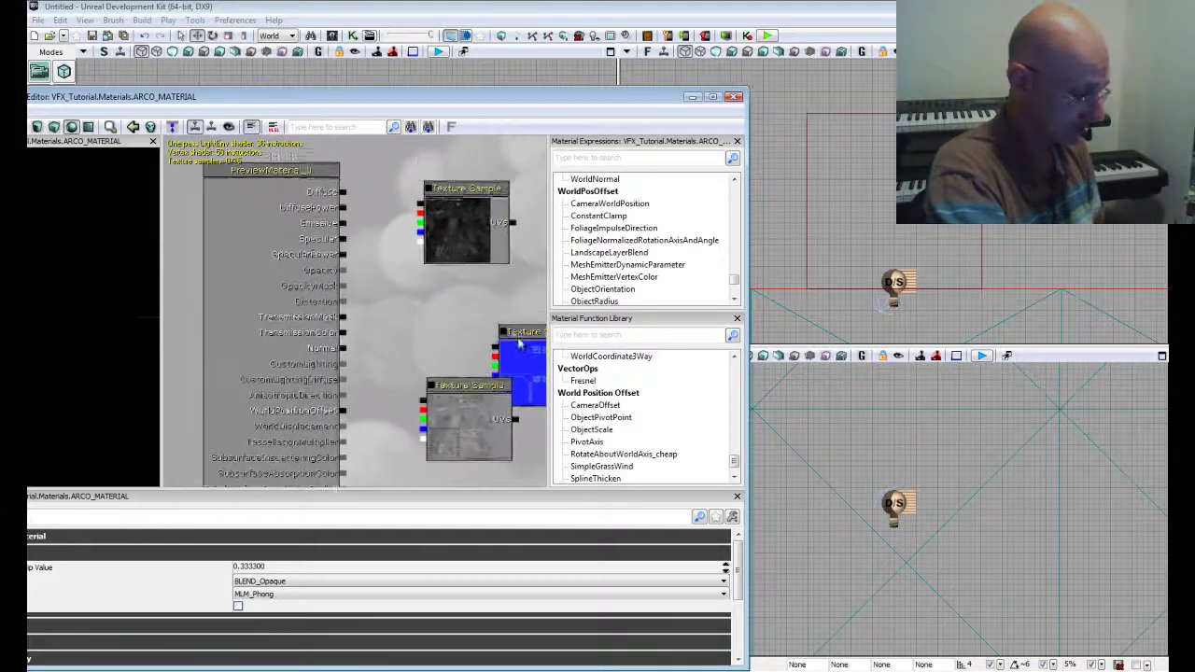
left_click(464, 390)
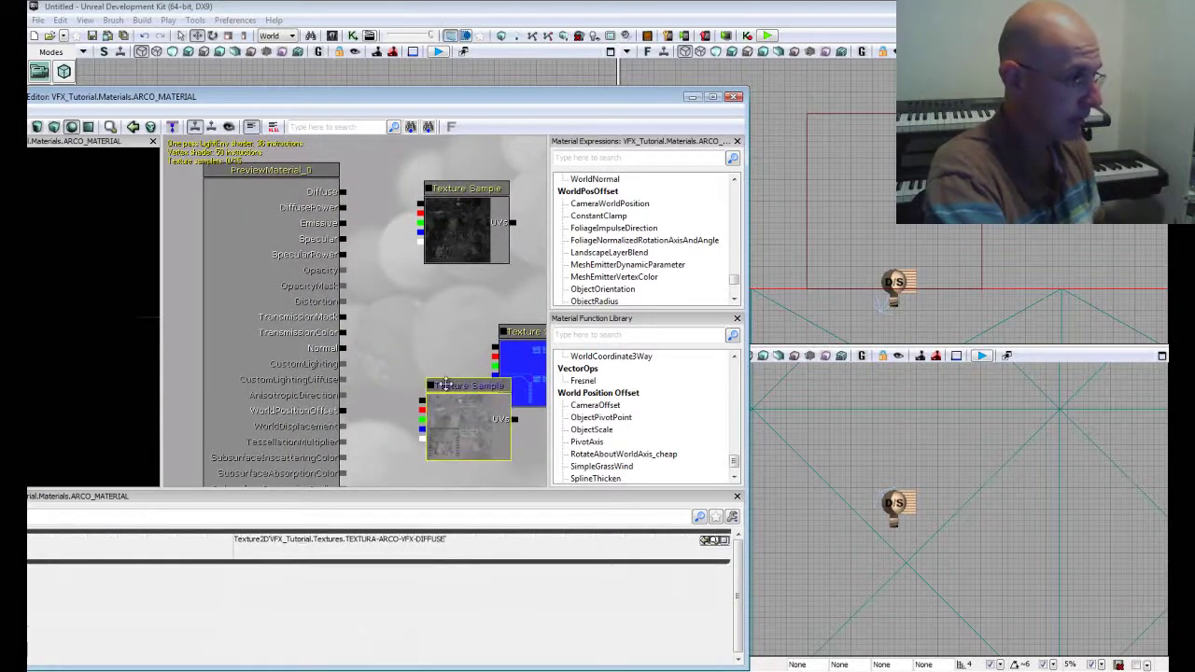
left_click_drag(464, 391, 415, 406)
left_click(515, 334)
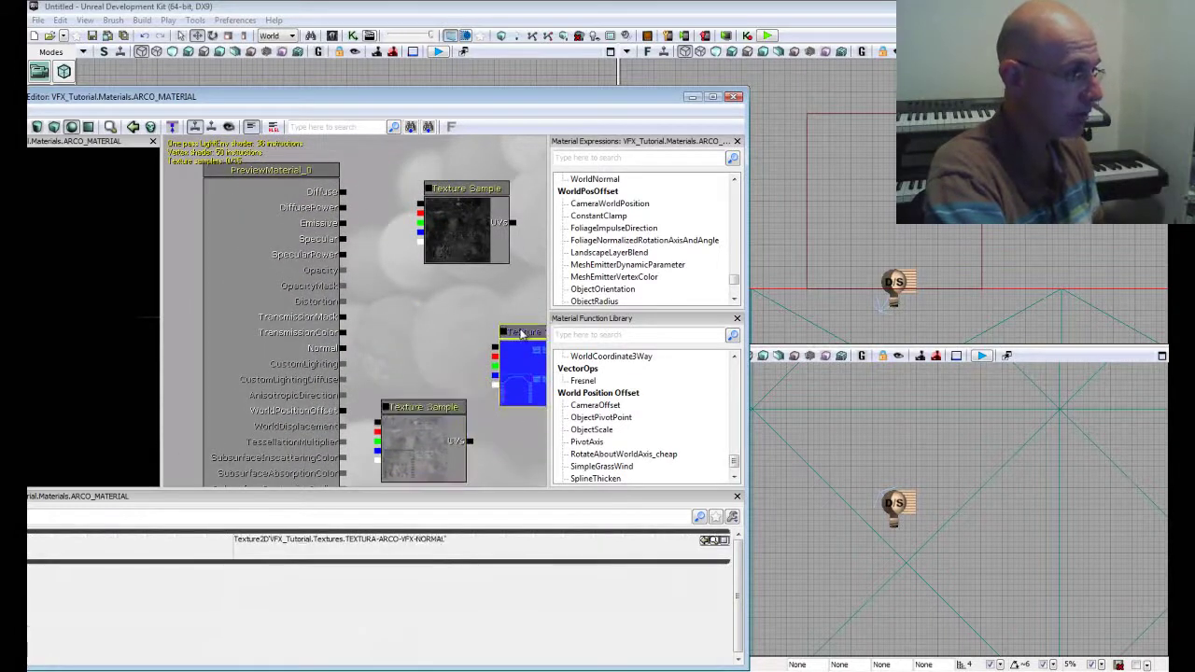
left_click_drag(520, 332, 460, 297)
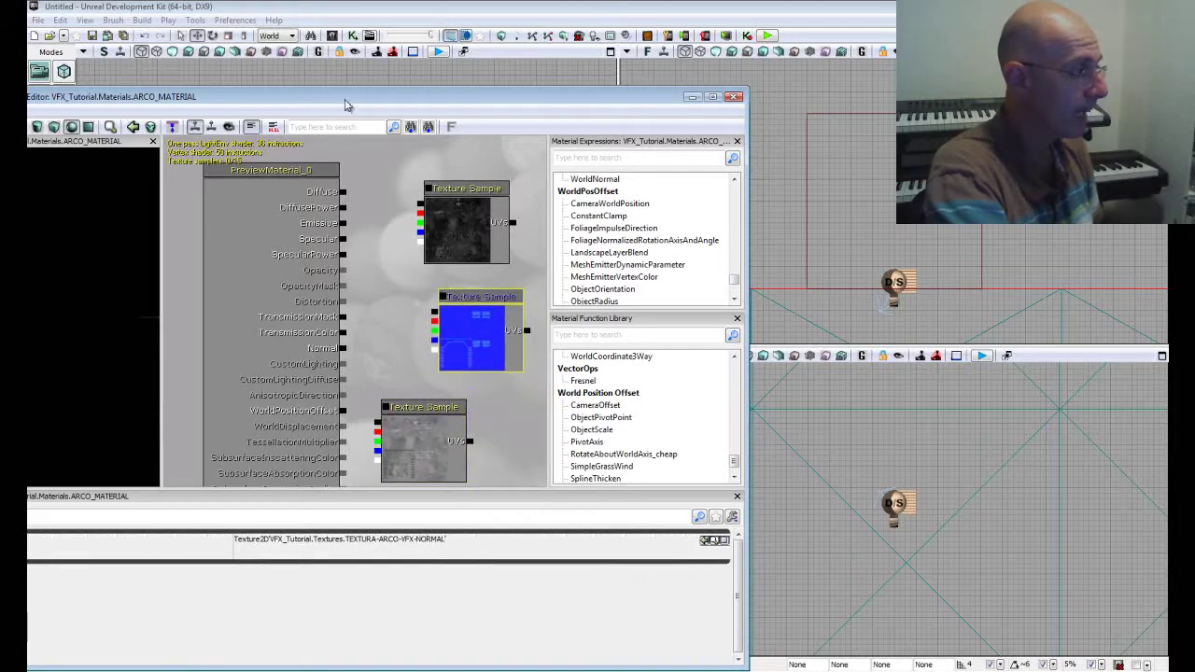
double_click(346, 104)
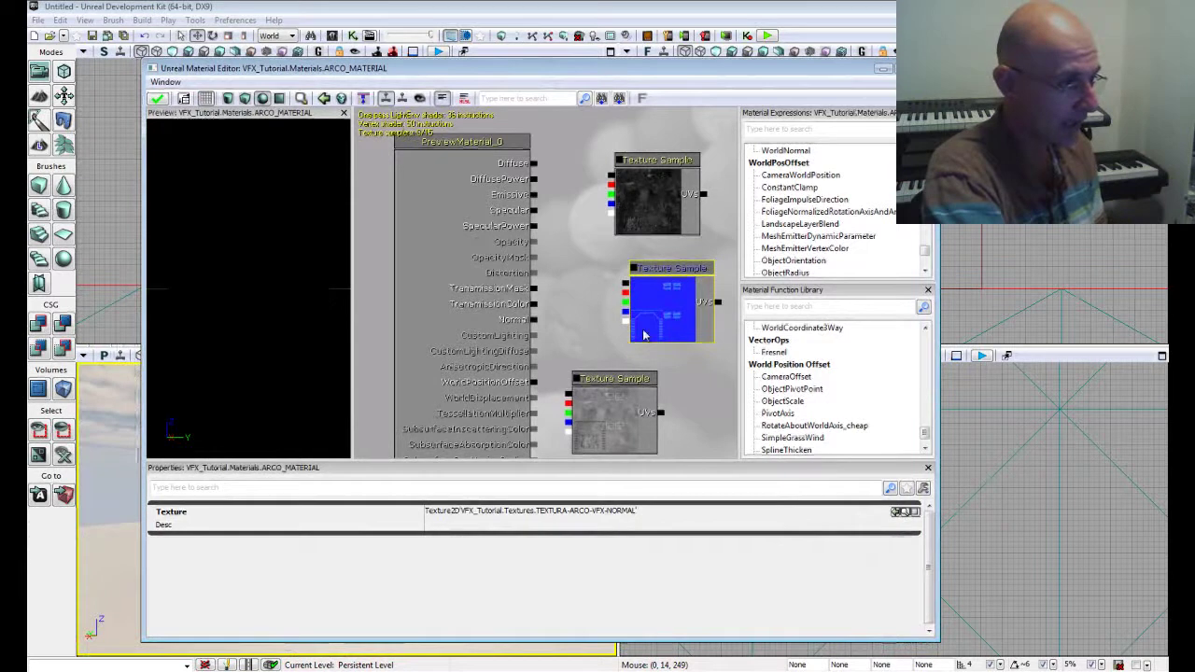
Step: Wire the DIFFUSE texture sample into the material's Diffuse input
left_click(614, 382)
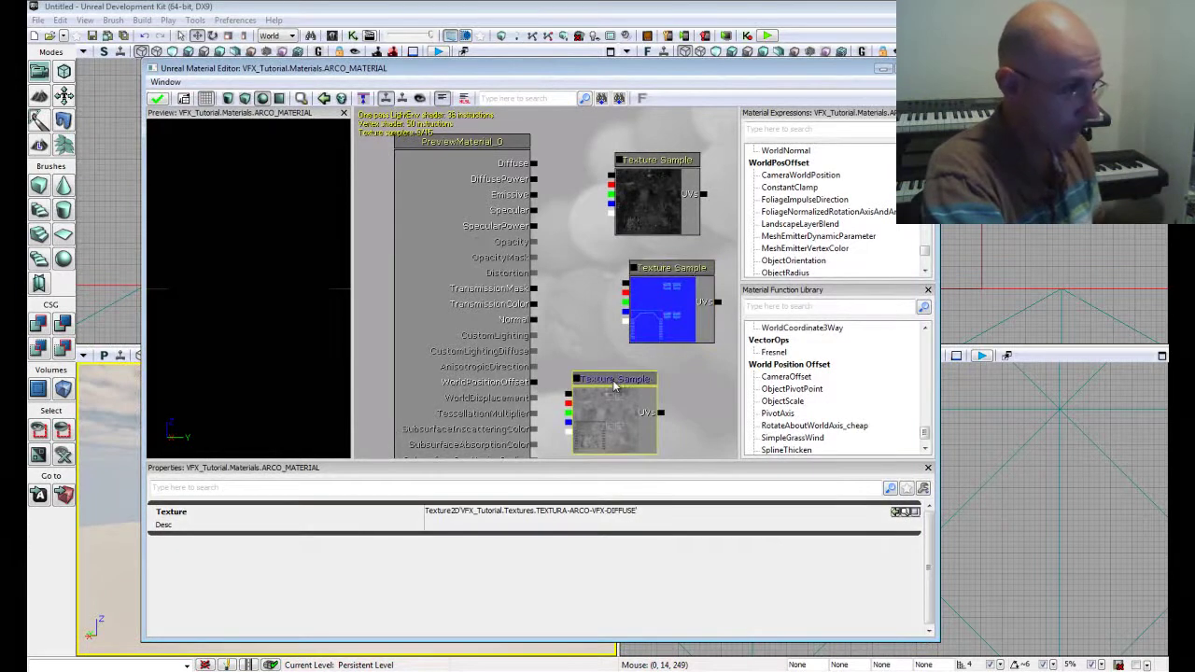
left_click_drag(626, 383, 663, 371)
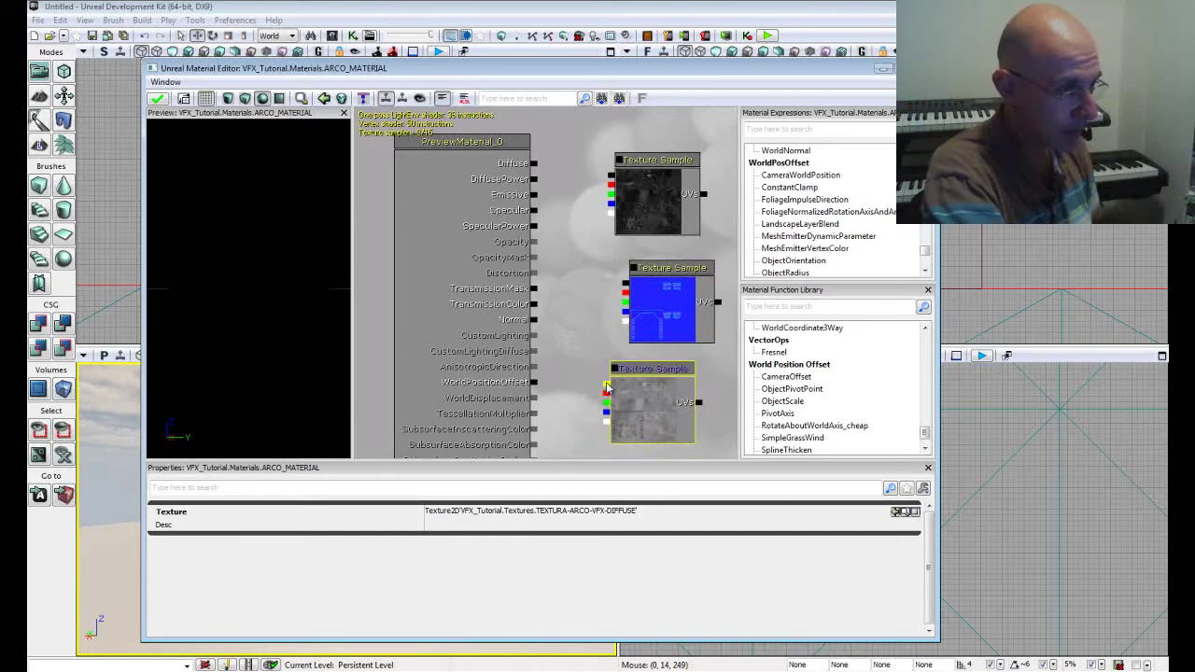
left_click(607, 387)
left_click_drag(603, 386, 583, 284)
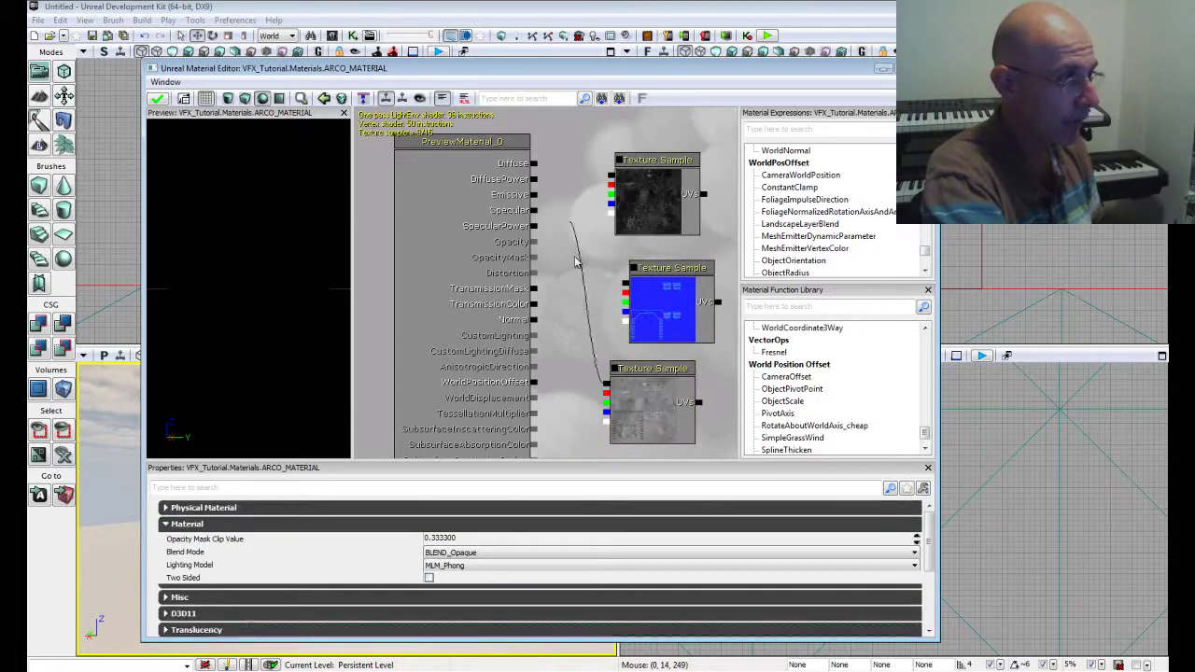
left_click_drag(578, 202, 539, 165)
mouse_move(259, 248)
left_mouse_down()
mouse_move(353, 464)
mouse_move(352, 207)
mouse_move(280, 390)
mouse_move(313, 266)
left_mouse_up()
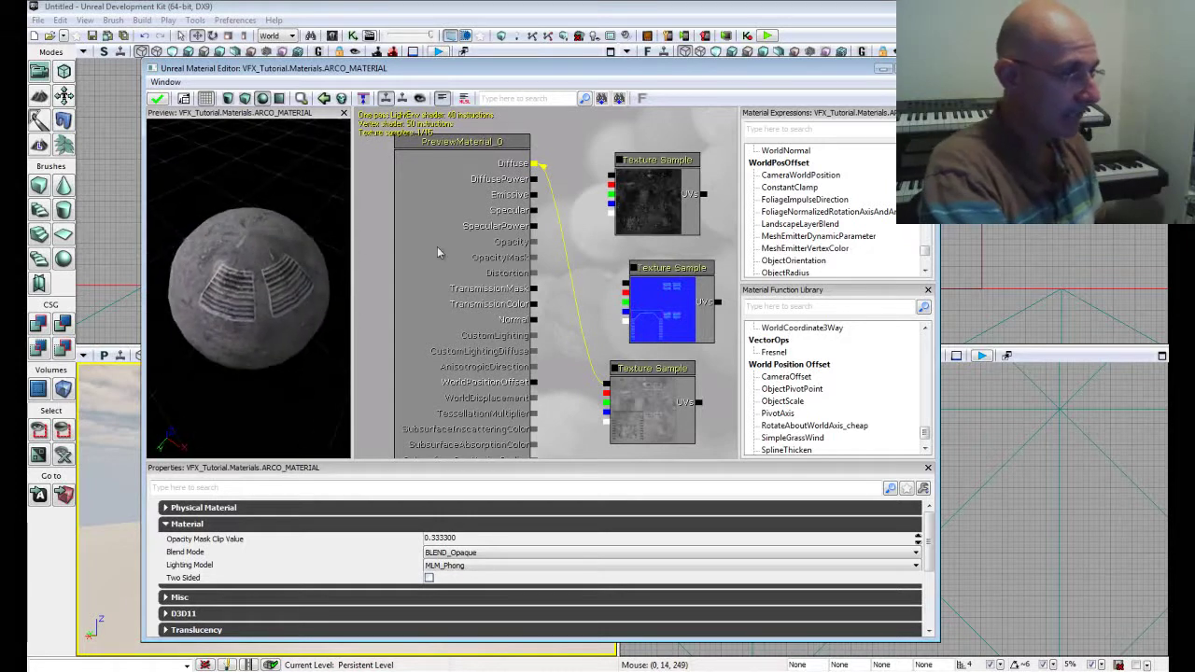
Step: Wire the NORMAL texture sample into the Normal input and orbit the preview sphere
left_click(666, 271)
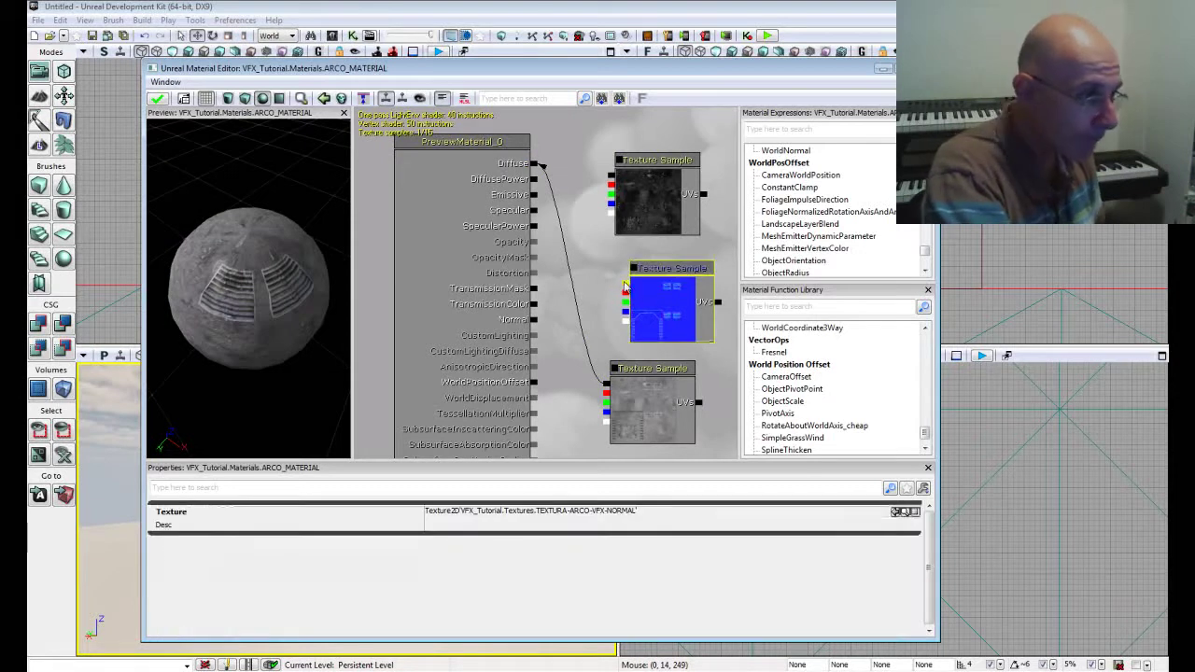
left_click(620, 289)
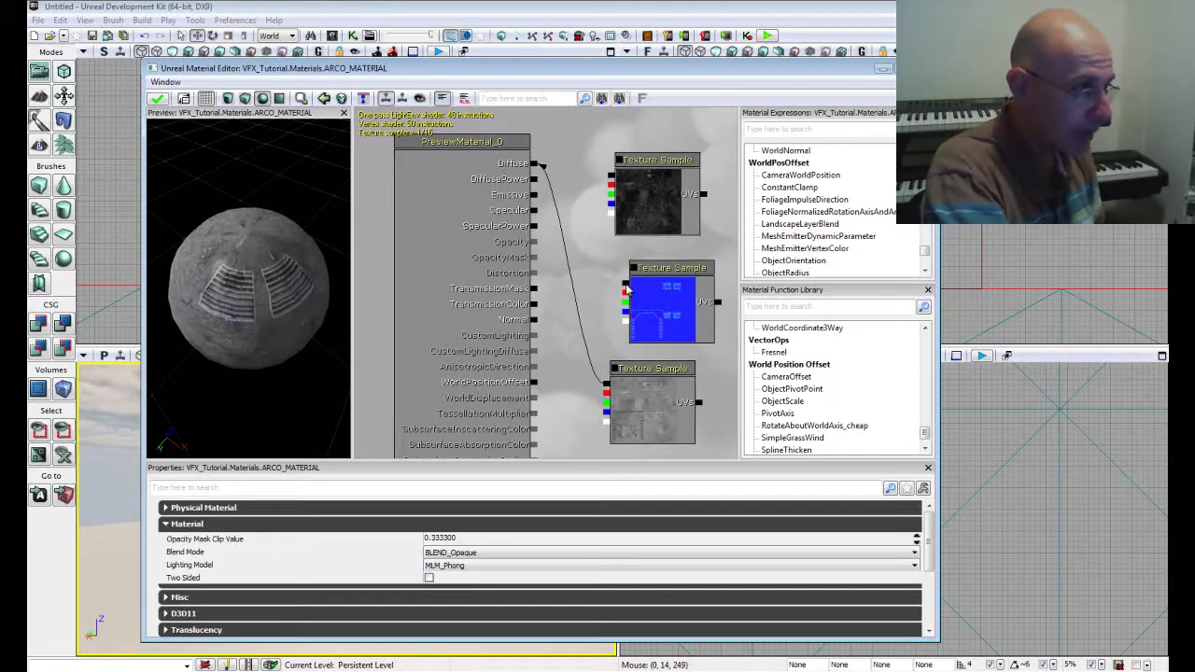
left_click_drag(570, 294, 552, 319)
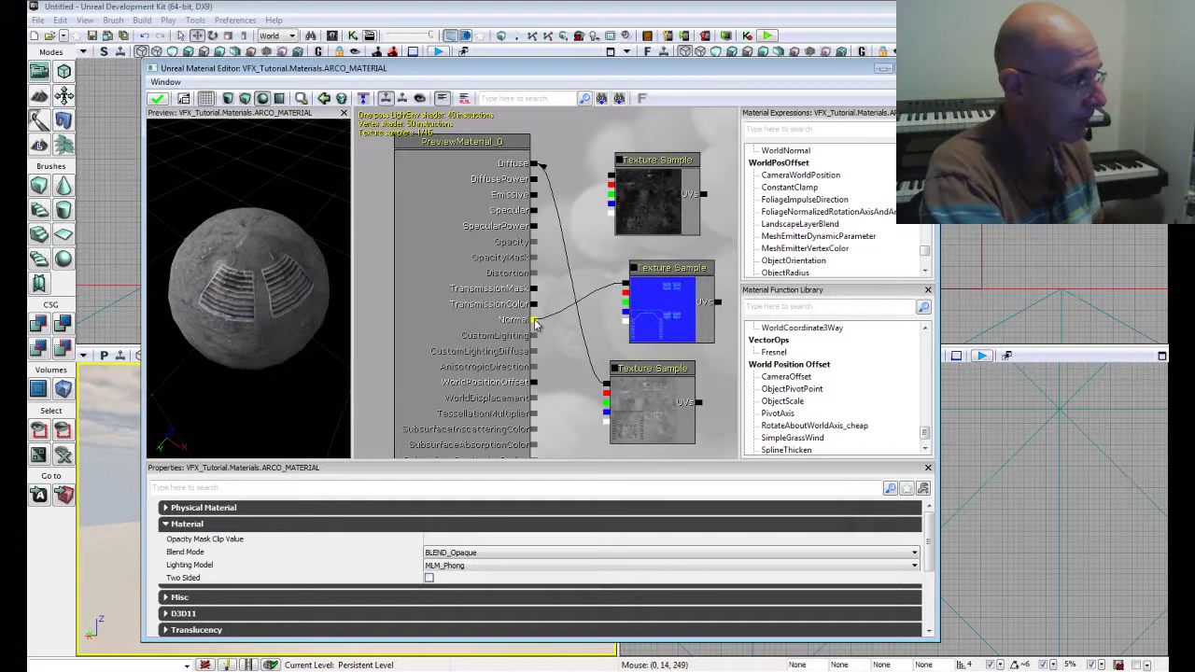
left_click_drag(238, 296, 352, 125)
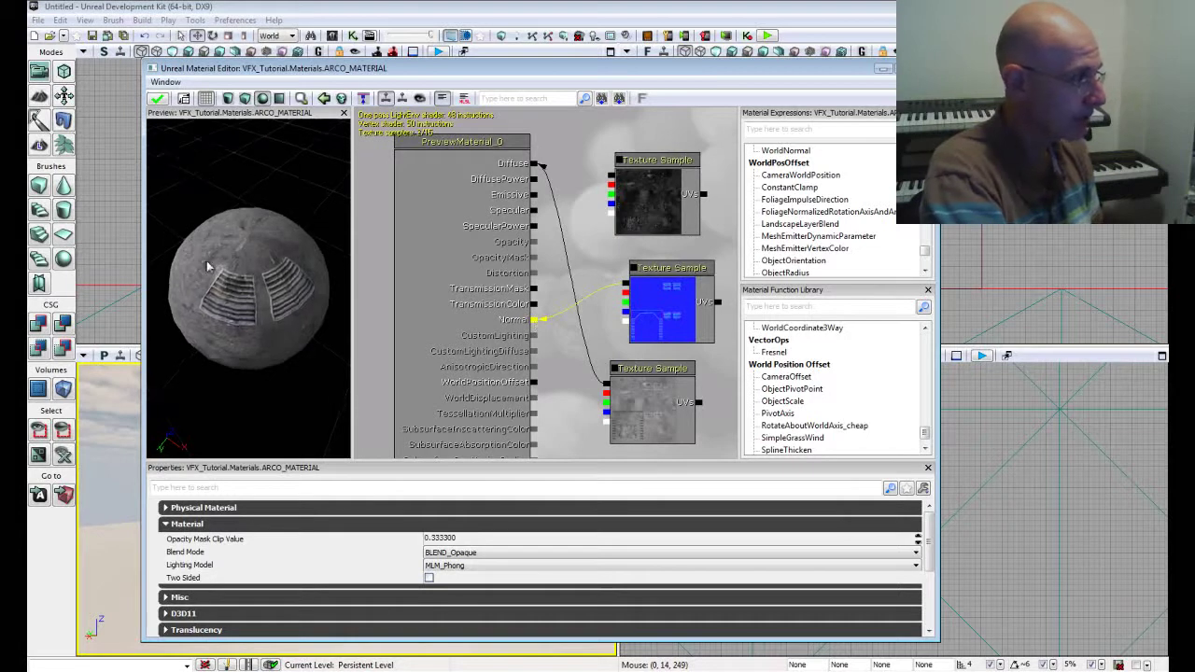
mouse_move(164, 411)
left_mouse_down()
mouse_move(148, 124)
mouse_move(276, 411)
left_mouse_up()
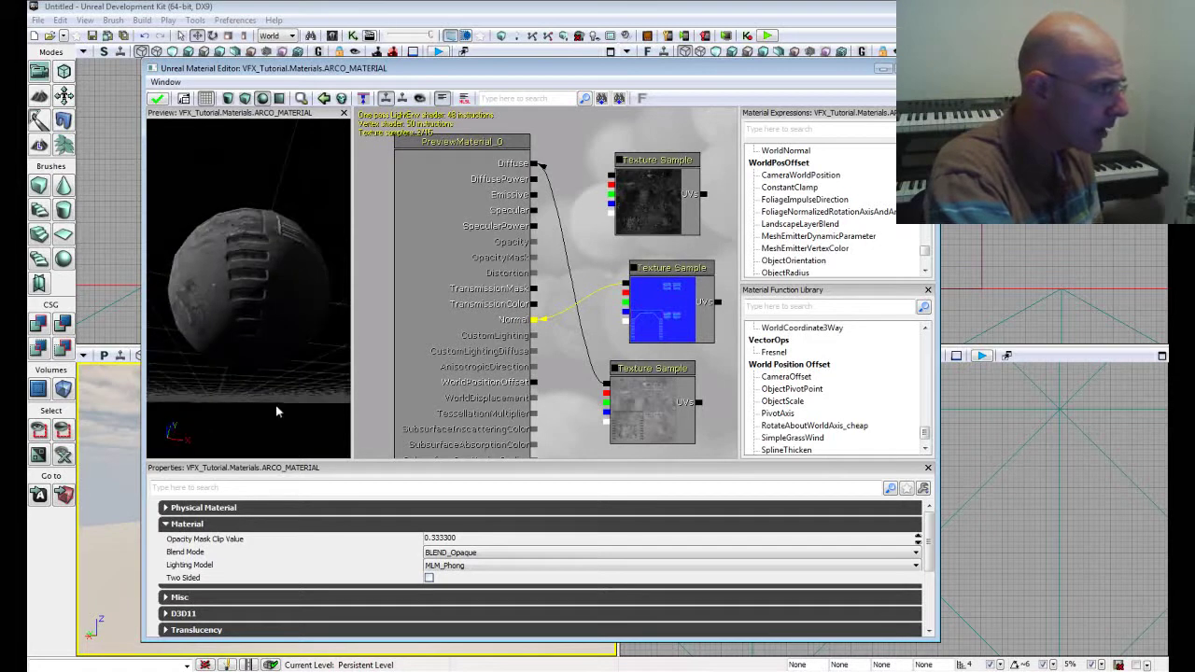
mouse_move(265, 313)
left_mouse_down()
mouse_move(213, 299)
mouse_move(195, 336)
left_mouse_up()
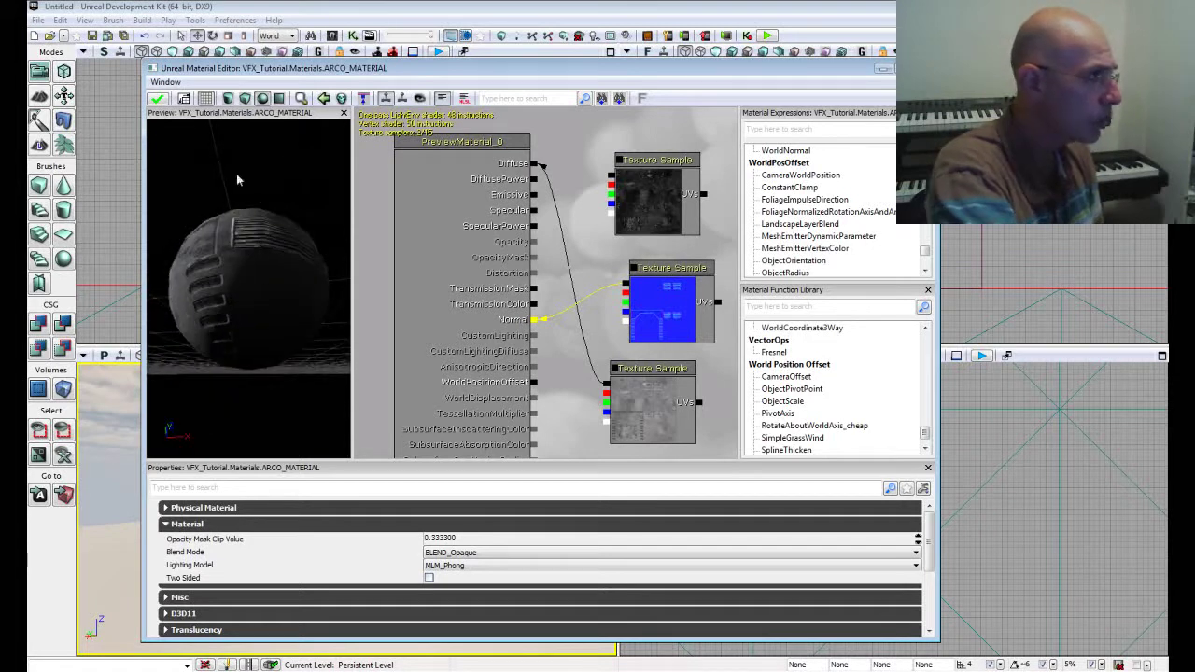
Step: Switch the preview to a flat plane, connect the SPEC sample to Specular, and rotate the plane
left_click(244, 98)
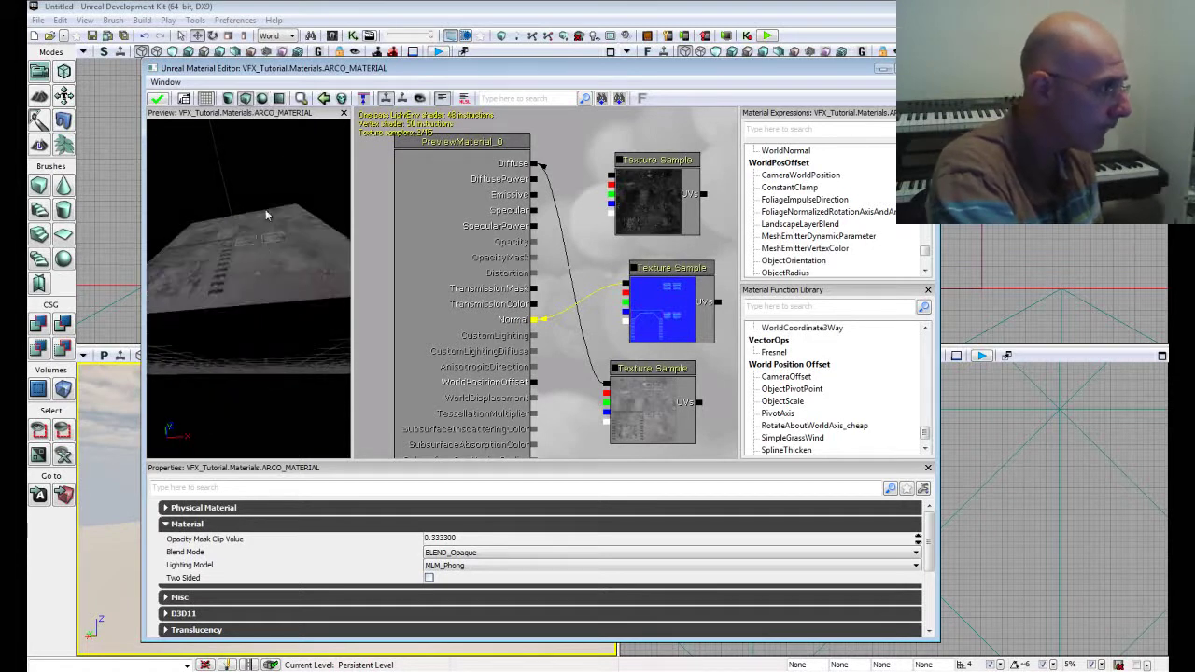
mouse_move(260, 260)
left_mouse_down()
mouse_move(286, 315)
mouse_move(232, 325)
mouse_move(230, 299)
mouse_move(258, 330)
mouse_move(267, 320)
mouse_move(247, 289)
mouse_move(202, 360)
left_mouse_up()
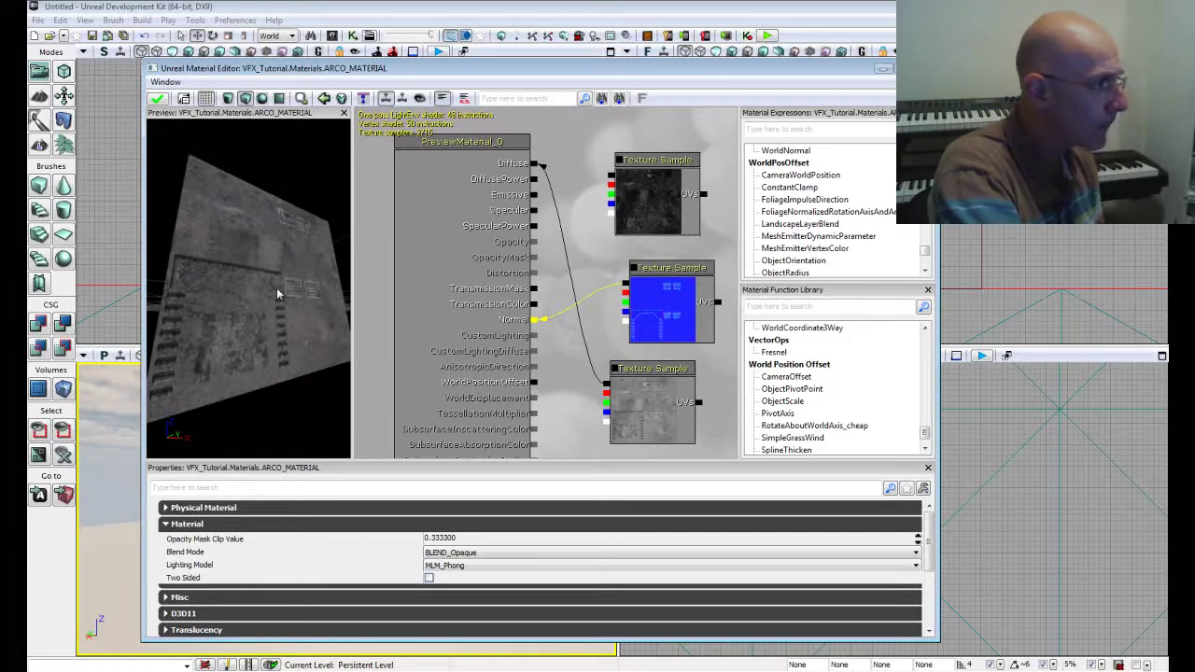
left_click(641, 163)
left_click(611, 180)
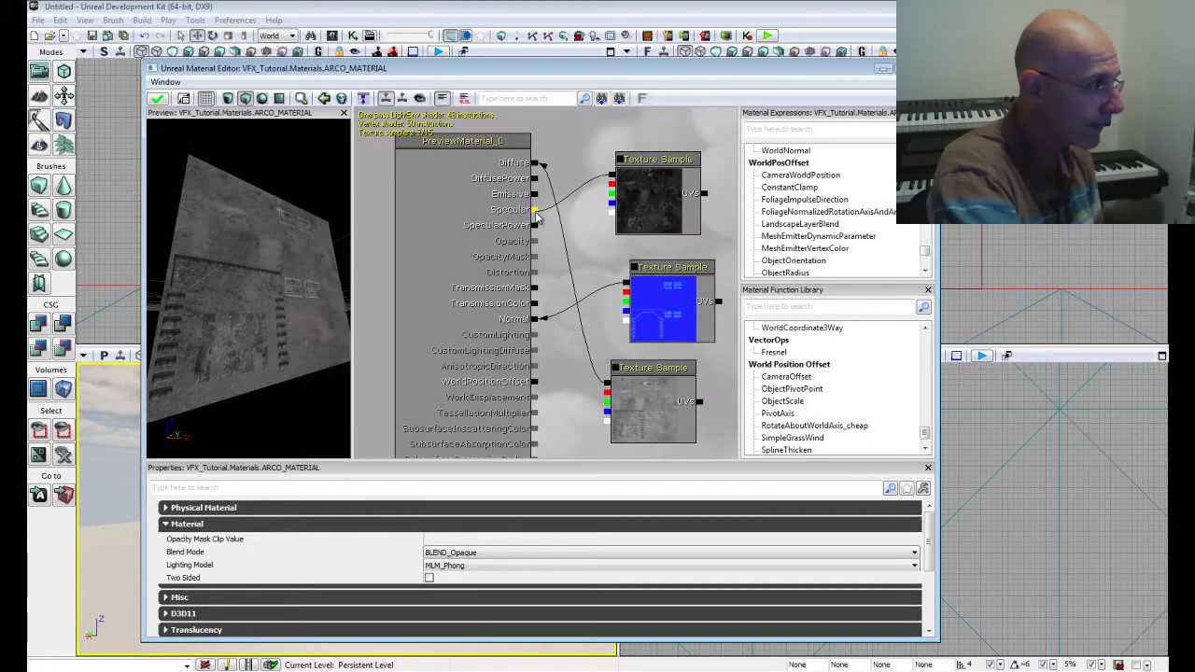
left_click_drag(301, 305, 226, 330)
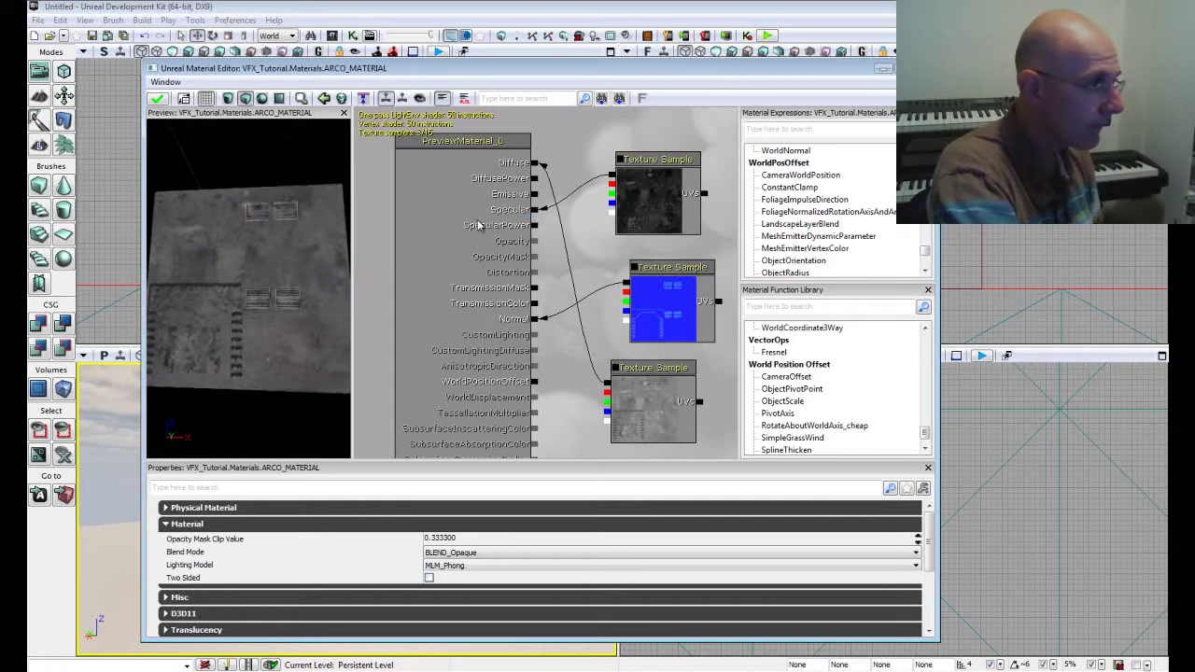
mouse_move(247, 233)
left_mouse_down()
mouse_move(233, 200)
mouse_move(264, 245)
left_mouse_up()
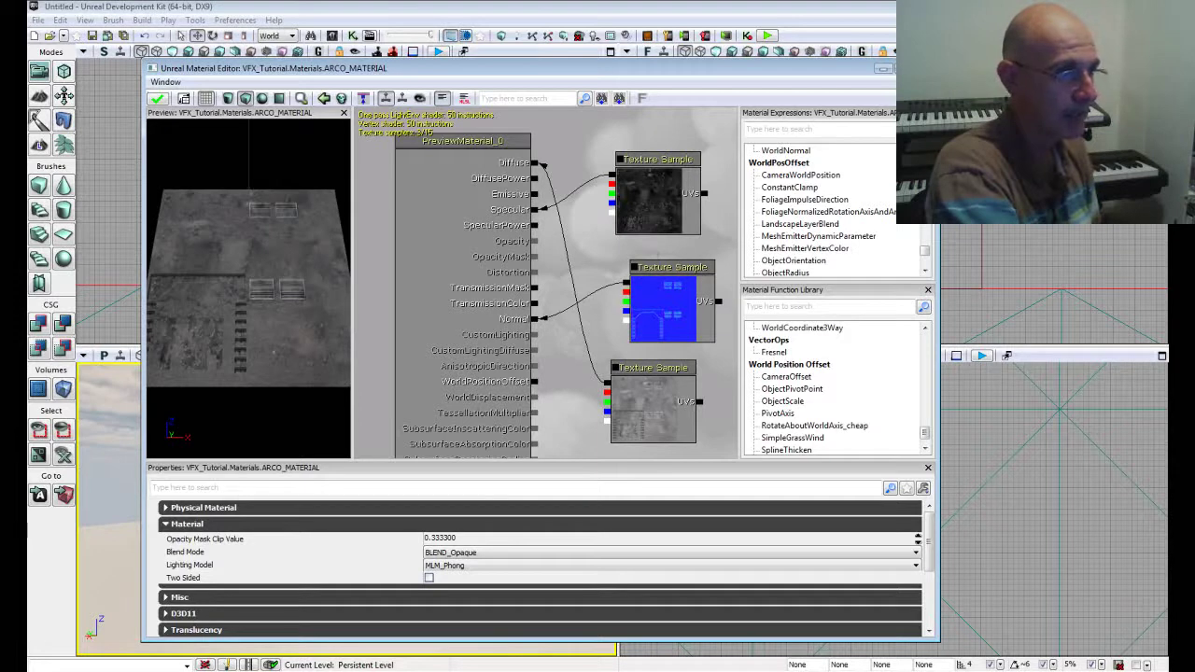
Step: Keep ARCO_MATERIAL's edits when closing its editor, then select ARCOSCIFI in VFX_Tutorial > Meshes
left_click(929, 69)
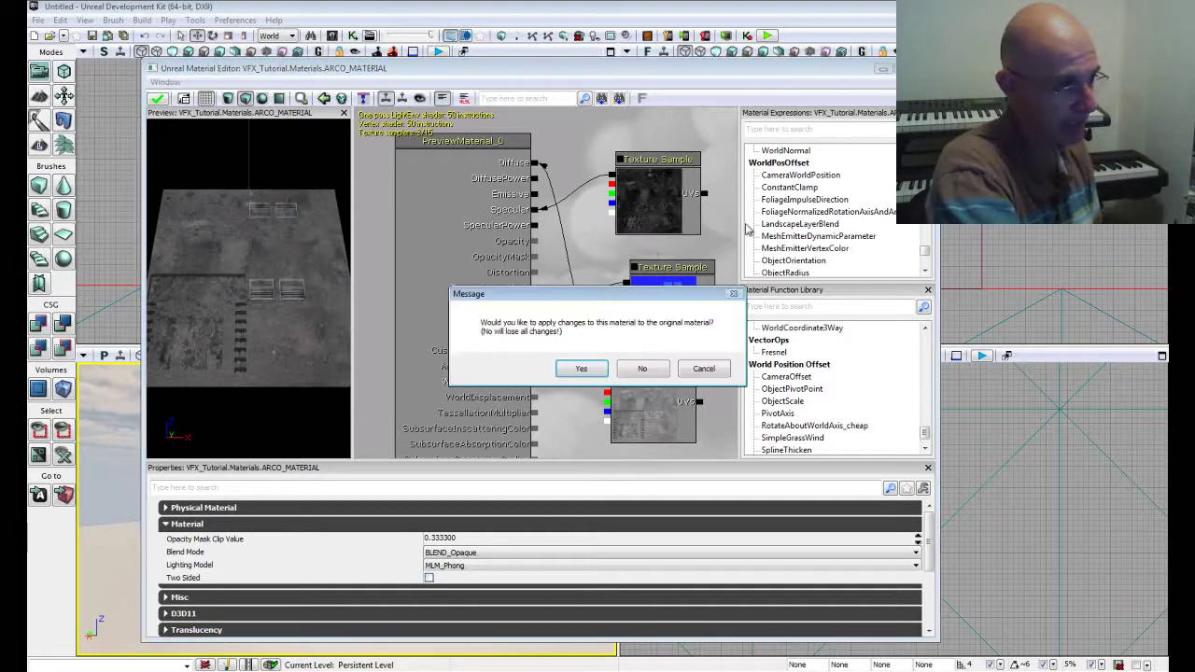
left_click(579, 369)
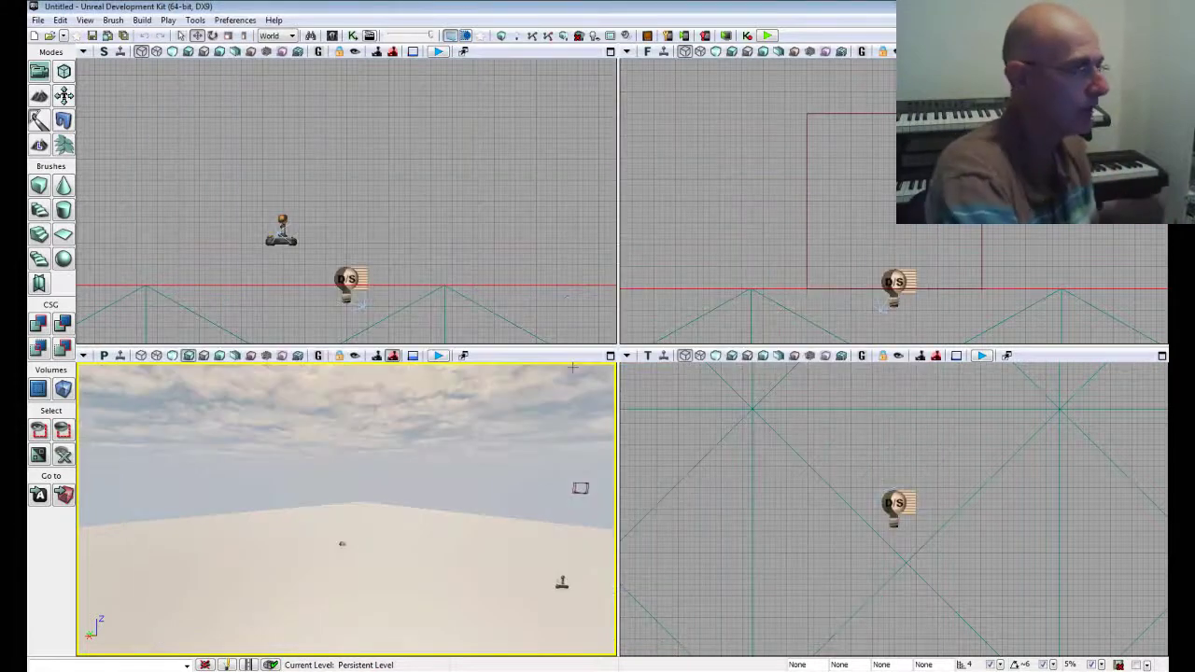
left_click(332, 35)
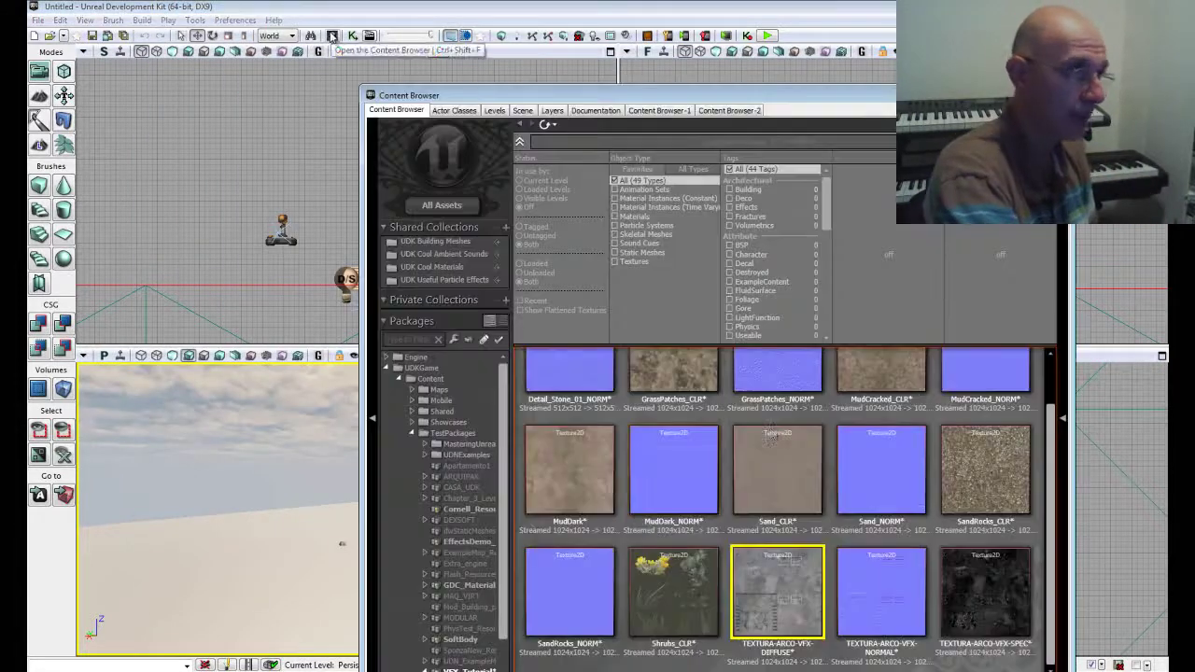
left_click_drag(575, 104, 545, 66)
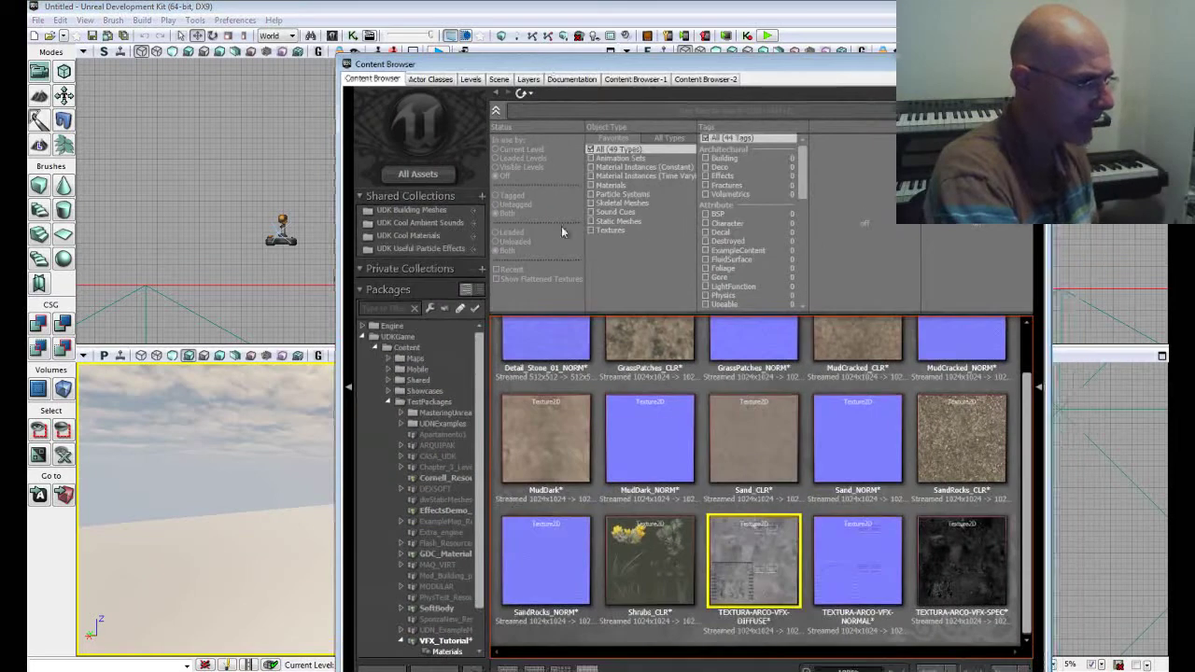
scroll(485, 408, "down", 2)
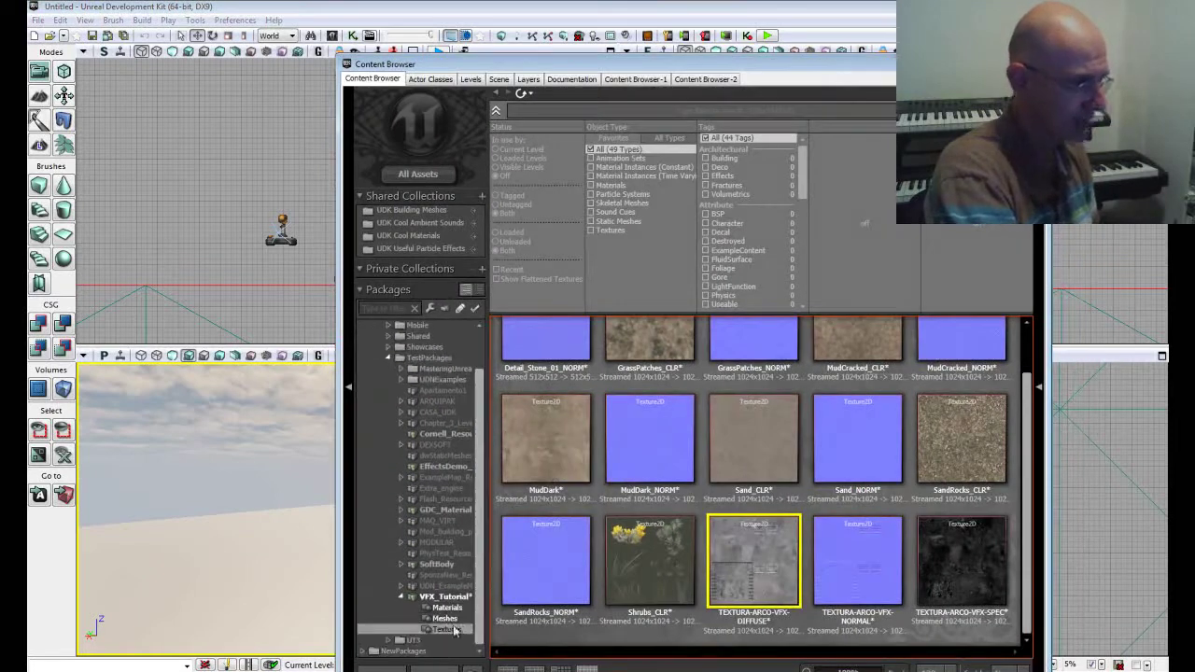
left_click(444, 618)
scroll(484, 607, "up", 1)
left_click(547, 390)
Step: Open ARCOSCIFI in the Static Mesh Editor, view the arch, then bring the Content Browser forward
double_click(549, 390)
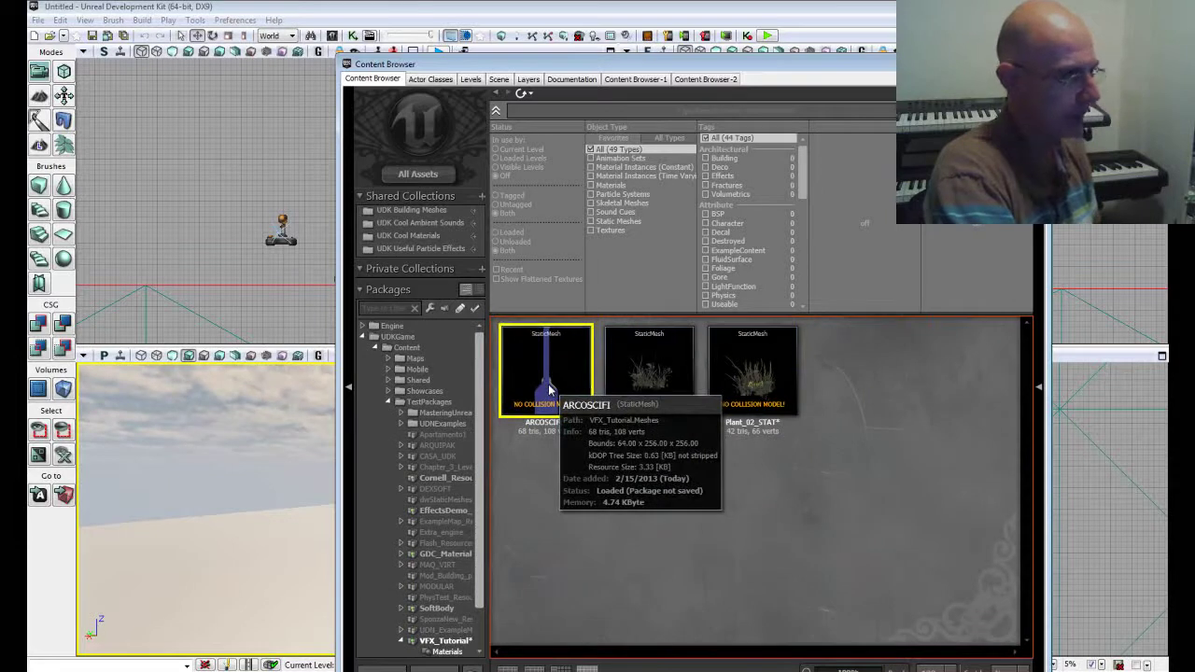
mouse_move(265, 381)
left_mouse_down()
mouse_move(313, 289)
mouse_move(97, 174)
mouse_move(86, 403)
mouse_move(390, 397)
mouse_move(371, 347)
left_mouse_up()
left_click(153, 59)
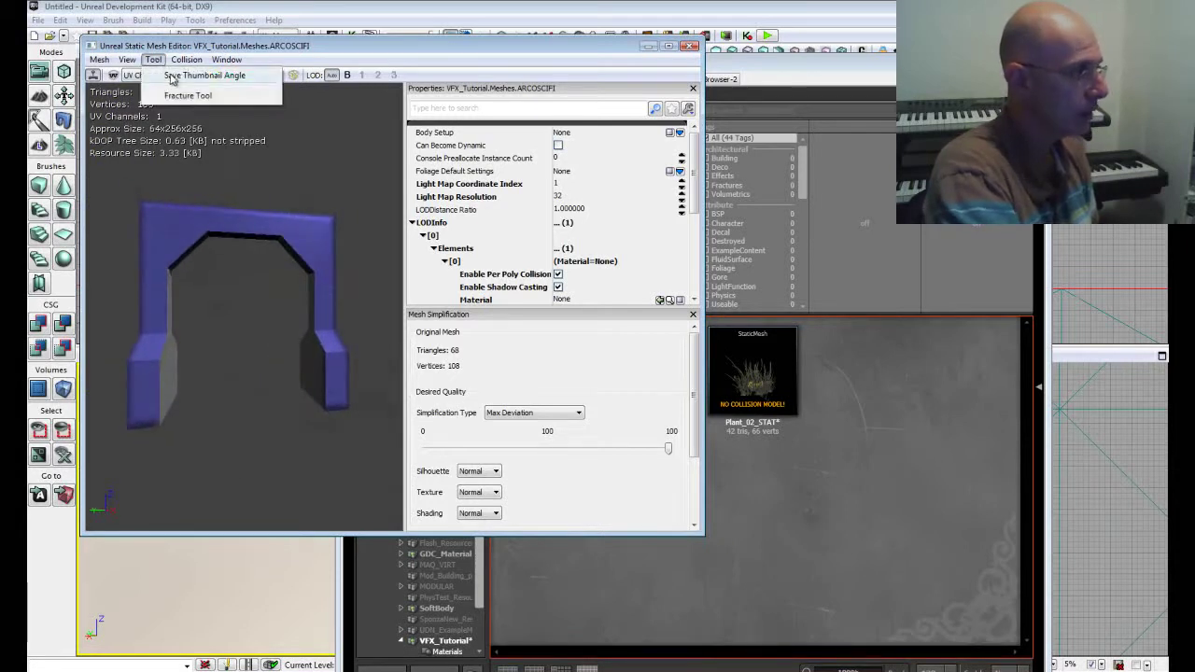
left_click(259, 283)
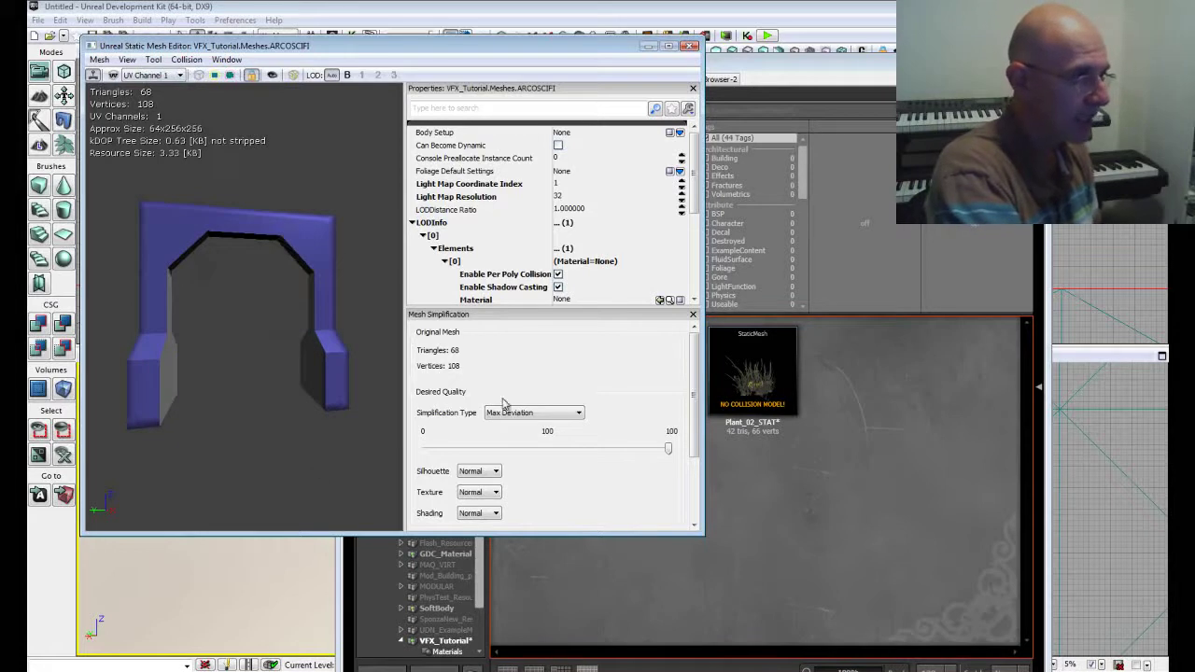
scroll(651, 223, "down", 4)
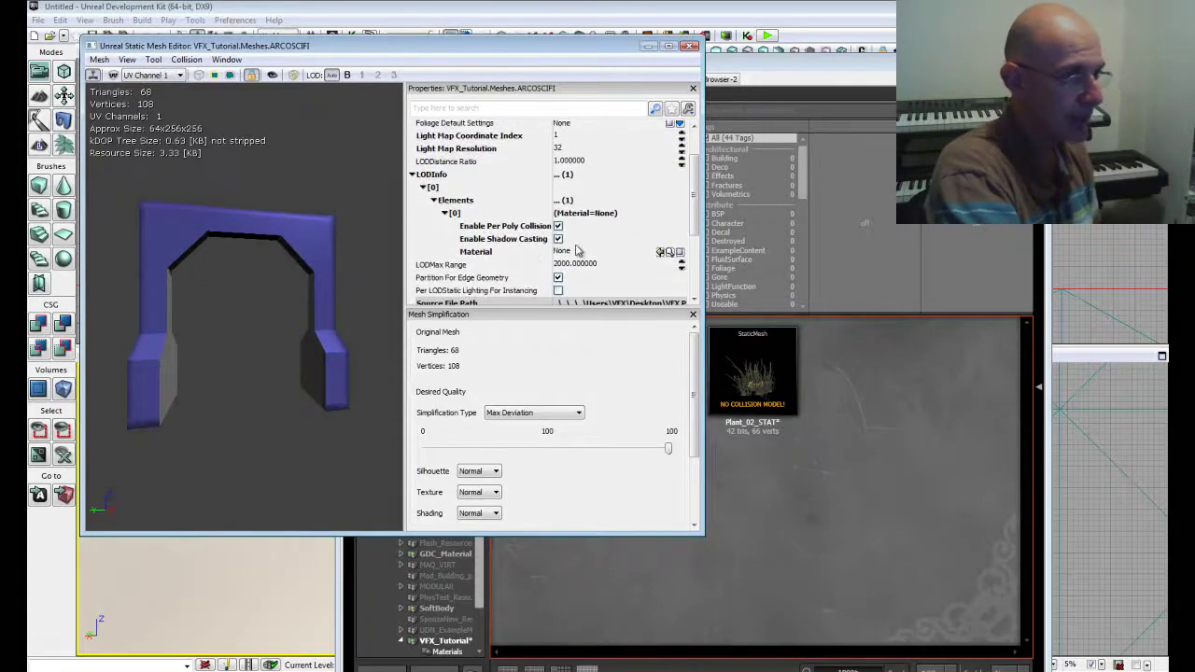
left_click(812, 72)
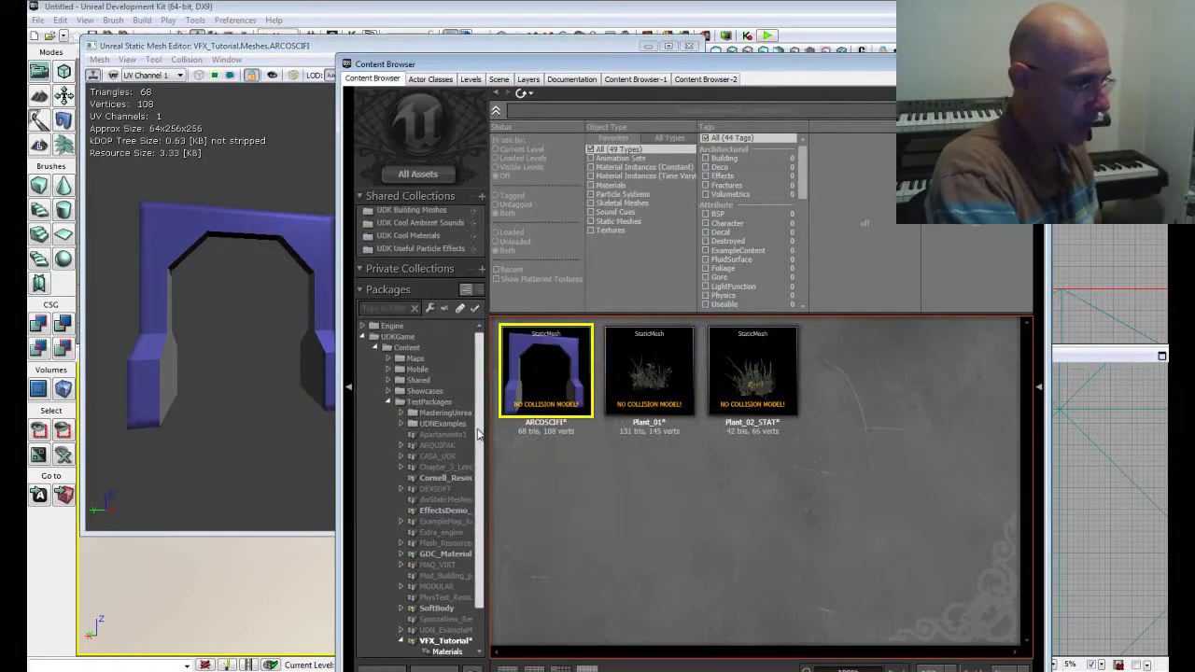
Step: Assign ARCO_MATERIAL from the VFX_Tutorial materials to the ARCOSCIFI mesh's Material property
scroll(477, 435, "down", 2)
left_click(447, 608)
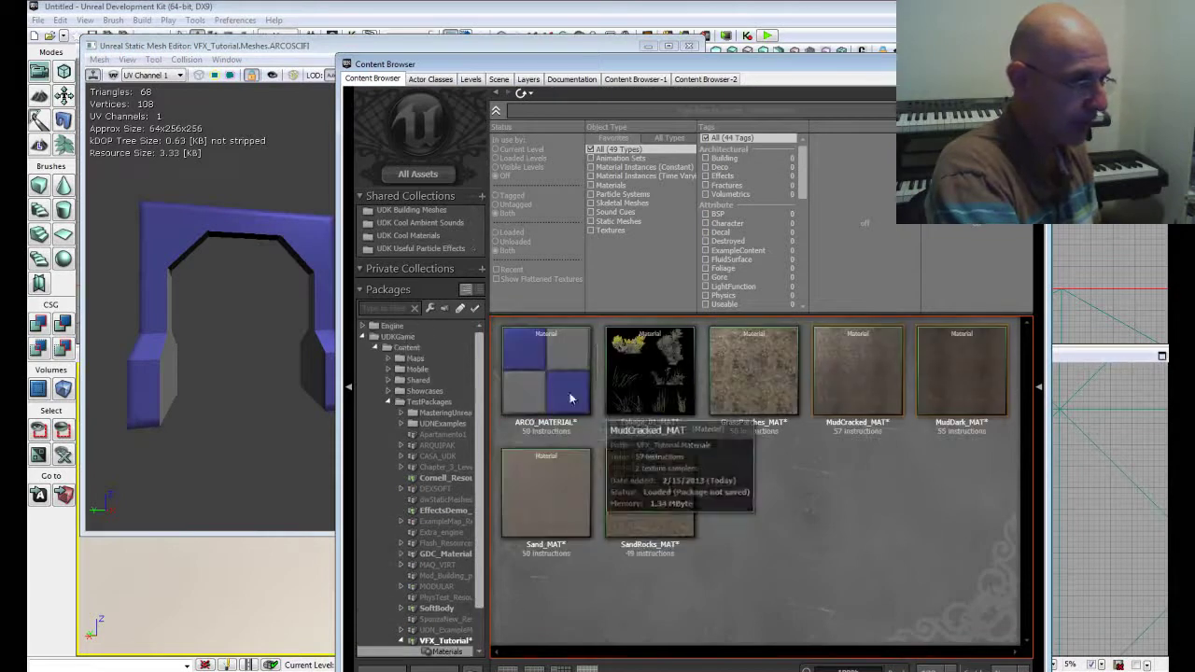
left_click(553, 350)
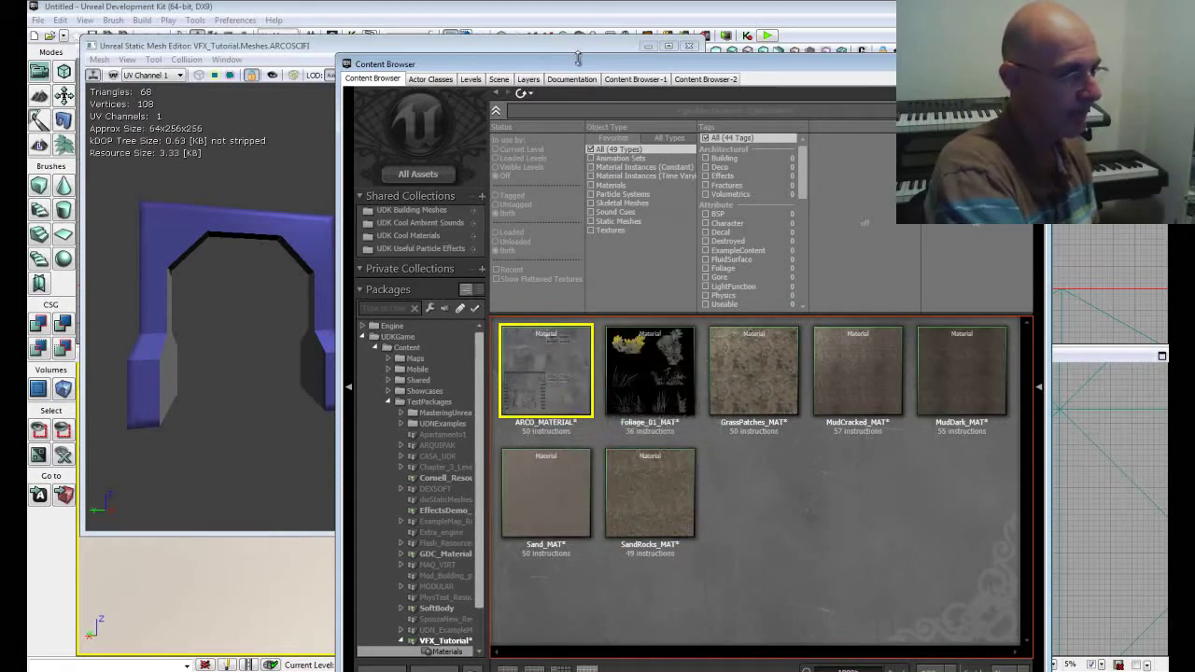
mouse_move(579, 66)
left_mouse_down()
mouse_move(821, 329)
mouse_move(825, 357)
left_mouse_up()
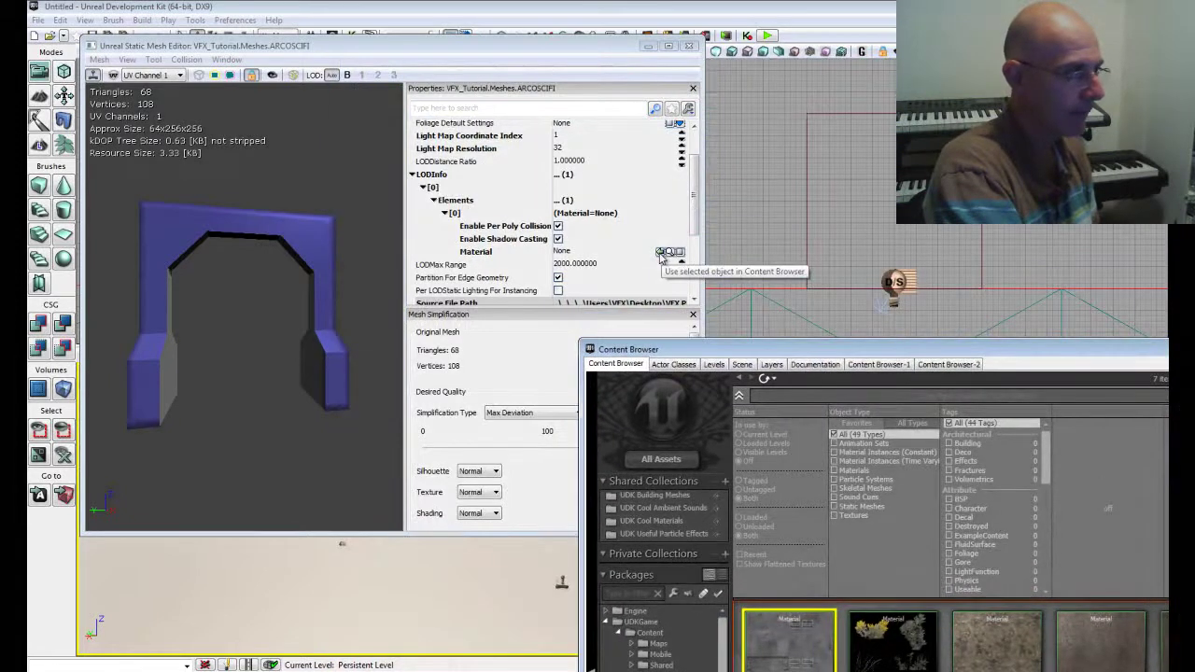
left_click(660, 252)
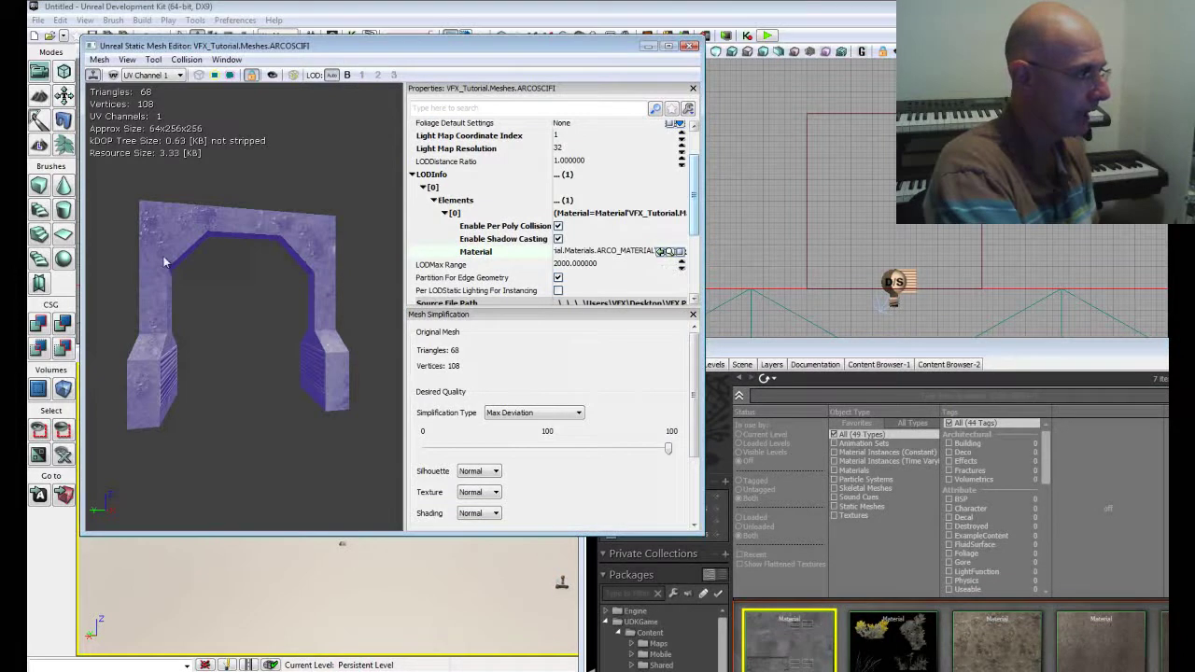
Step: Rotate the arch preview to inspect the texture, then close the Static Mesh Editor
mouse_move(181, 300)
left_mouse_down()
mouse_move(337, 325)
mouse_move(344, 280)
mouse_move(389, 250)
mouse_move(273, 220)
mouse_move(156, 298)
left_mouse_up()
mouse_move(389, 346)
left_mouse_down()
mouse_move(384, 330)
mouse_move(364, 345)
mouse_move(344, 338)
mouse_move(318, 254)
left_mouse_up()
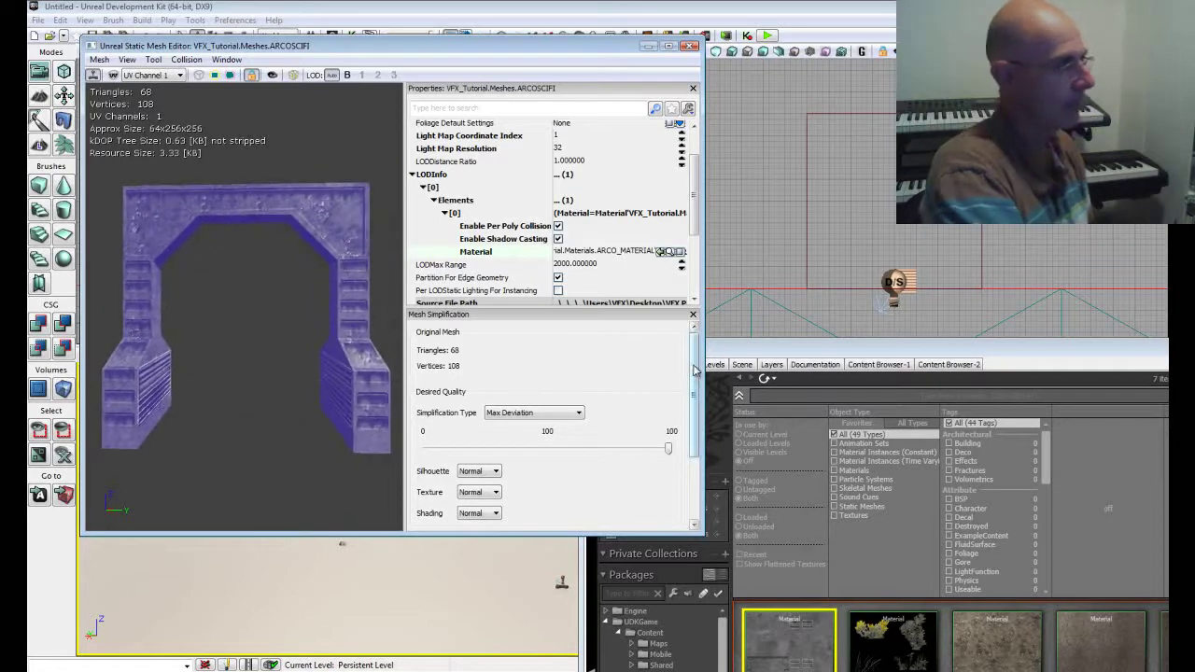
left_click(690, 47)
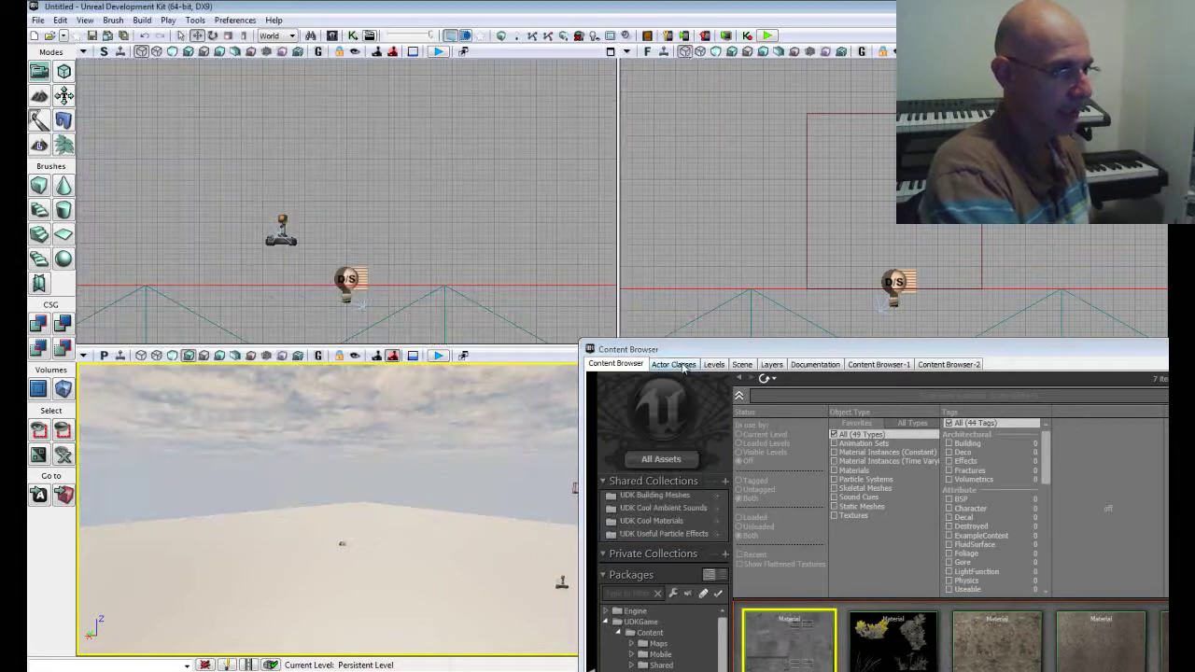
Step: Save the VFX_Tutorial package from its right-click menu
left_click(678, 350)
left_click_drag(689, 352, 521, 31)
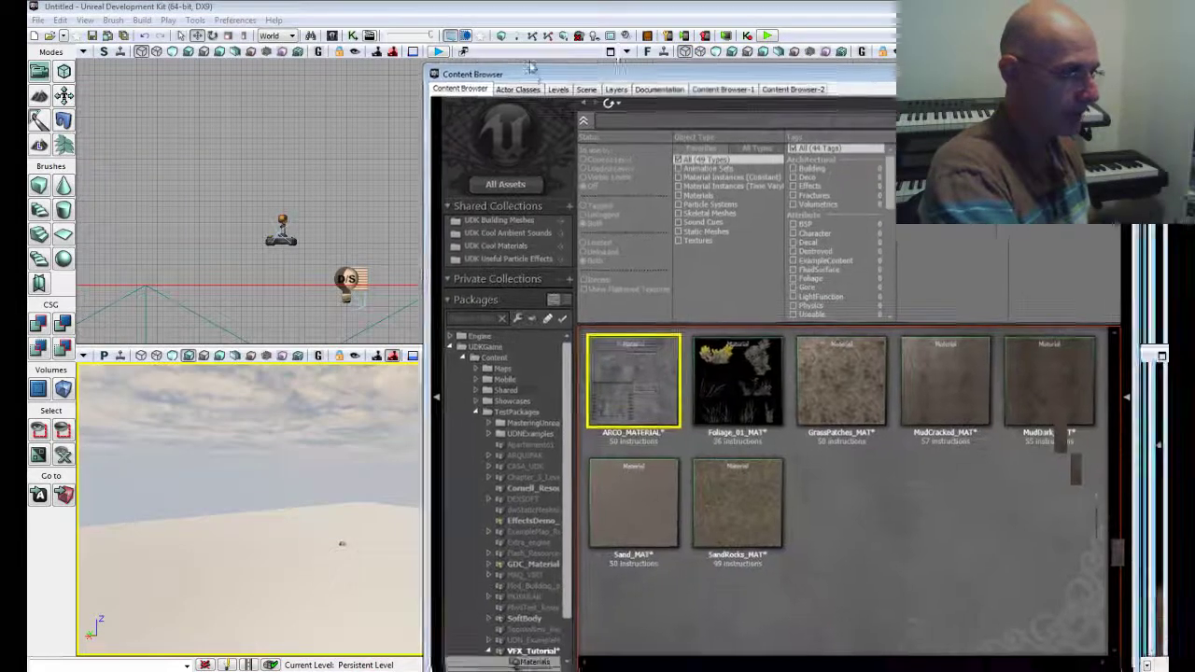
scroll(558, 392, "down", 1)
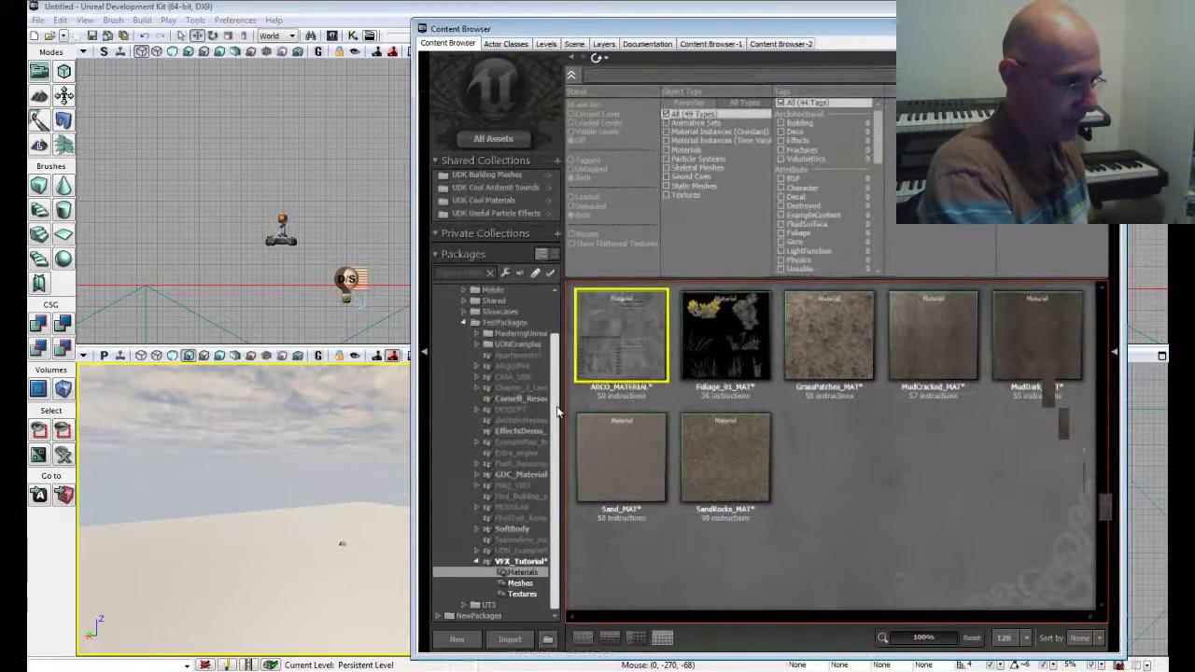
left_click(537, 561)
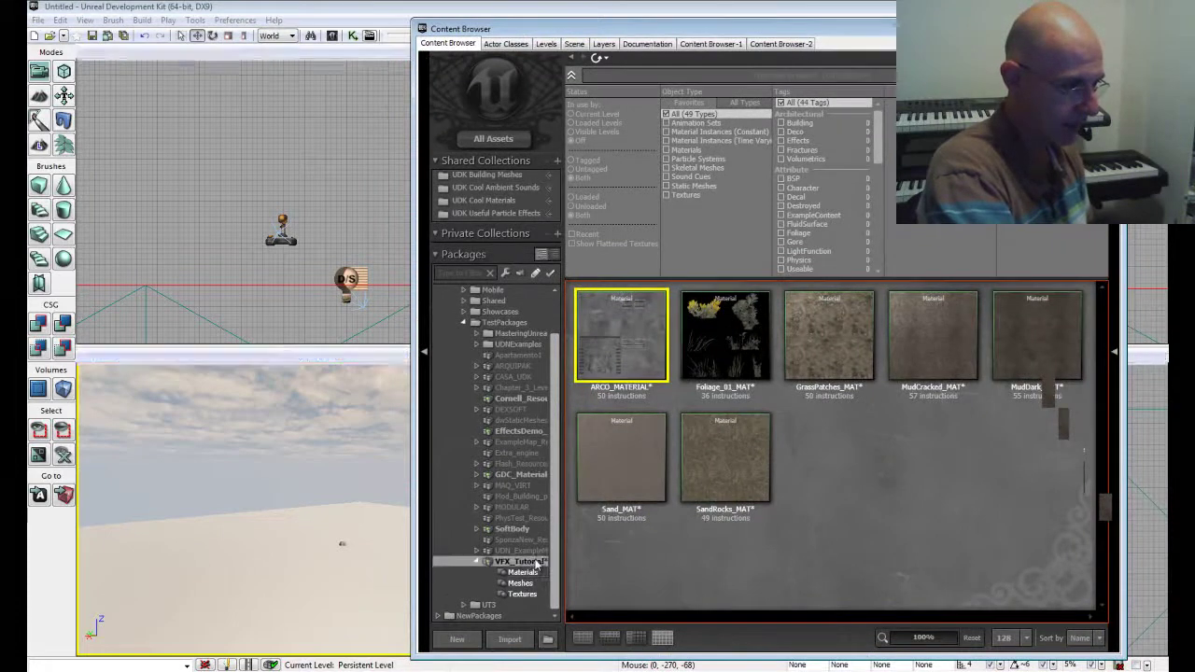
right_click(524, 609)
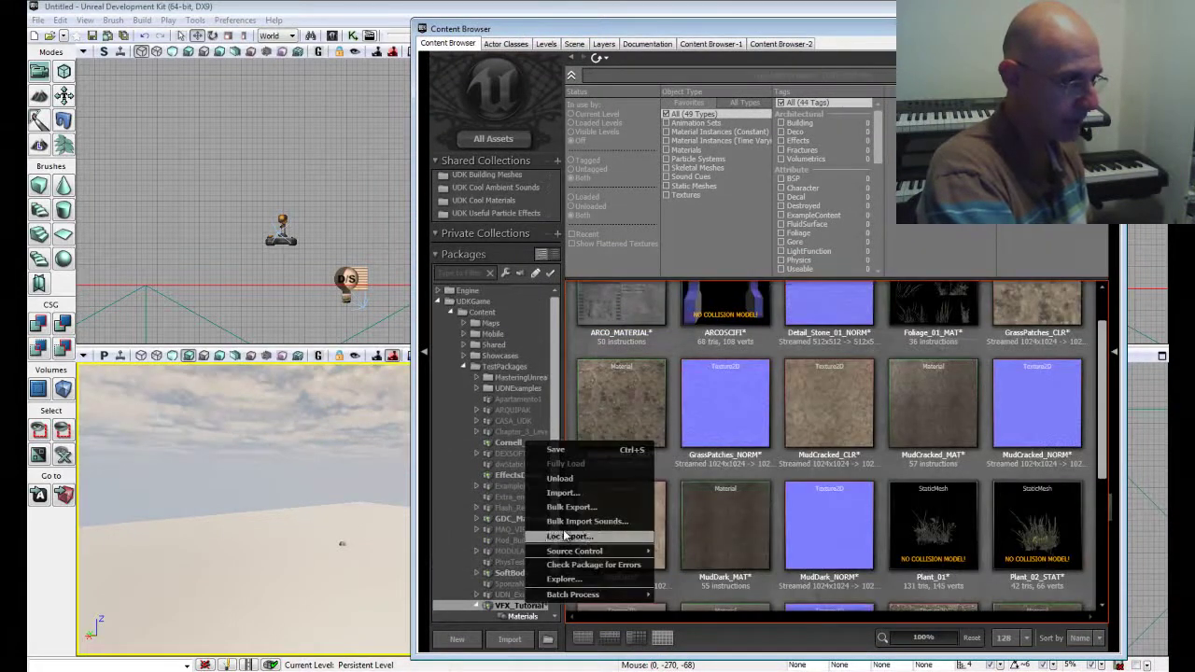
left_click(556, 450)
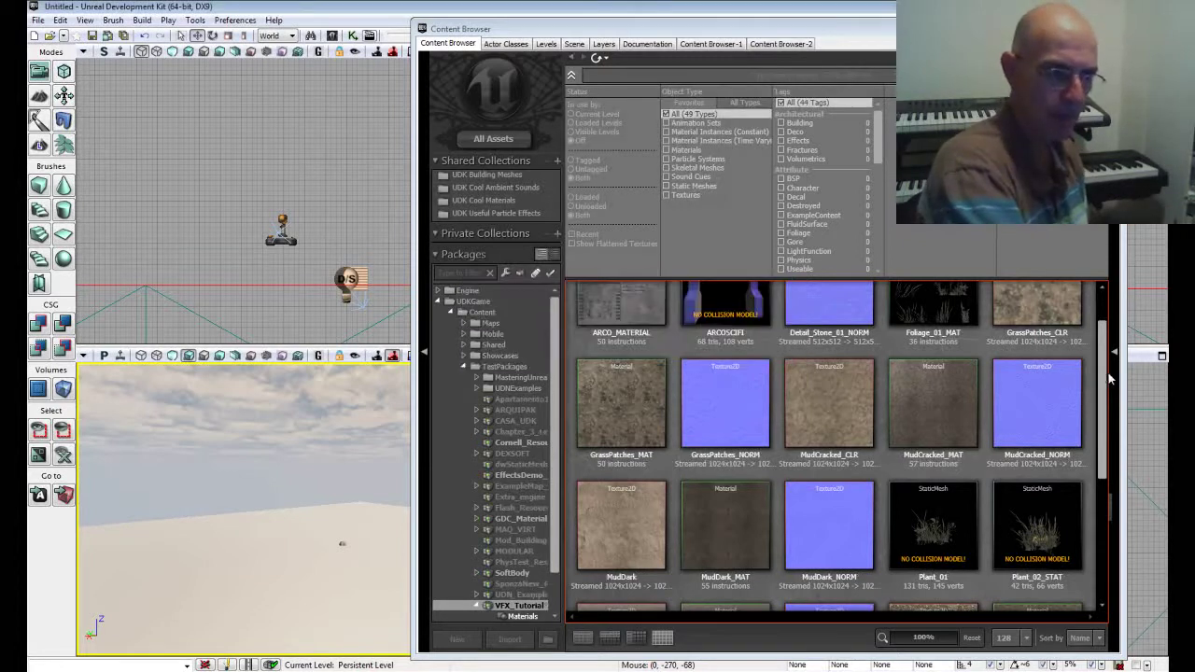
Step: Show VFX_Tutorial's Meshes group and select the ARCOSCIFI arch
left_click_drag(1102, 377, 1103, 516)
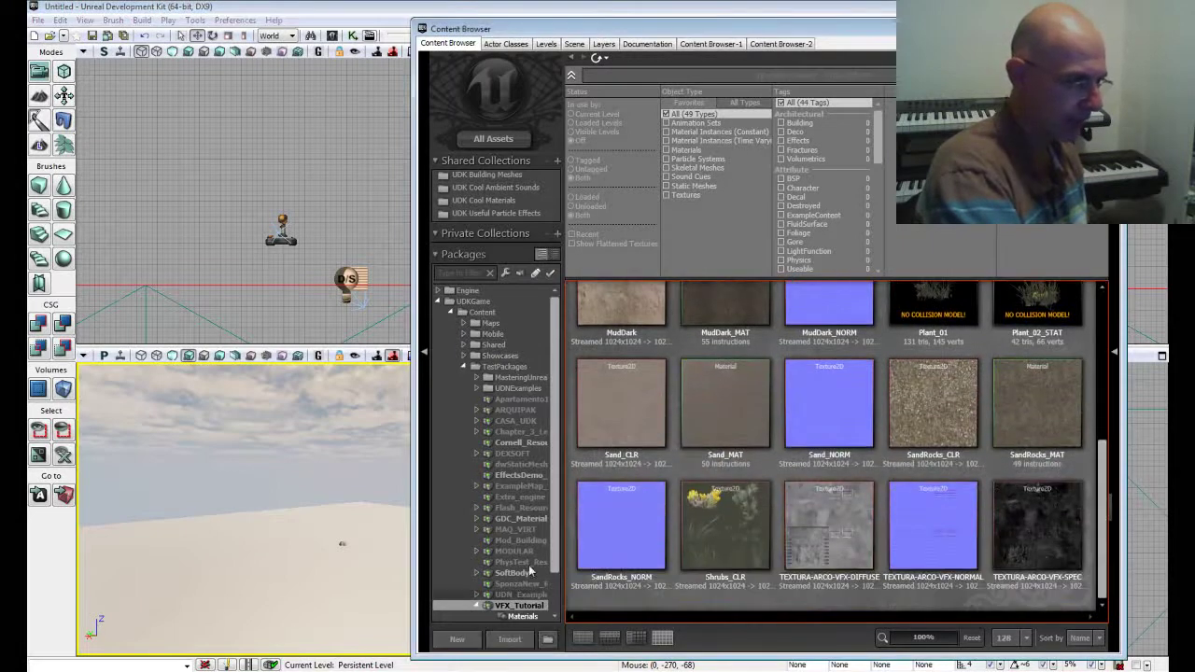
left_click(528, 584)
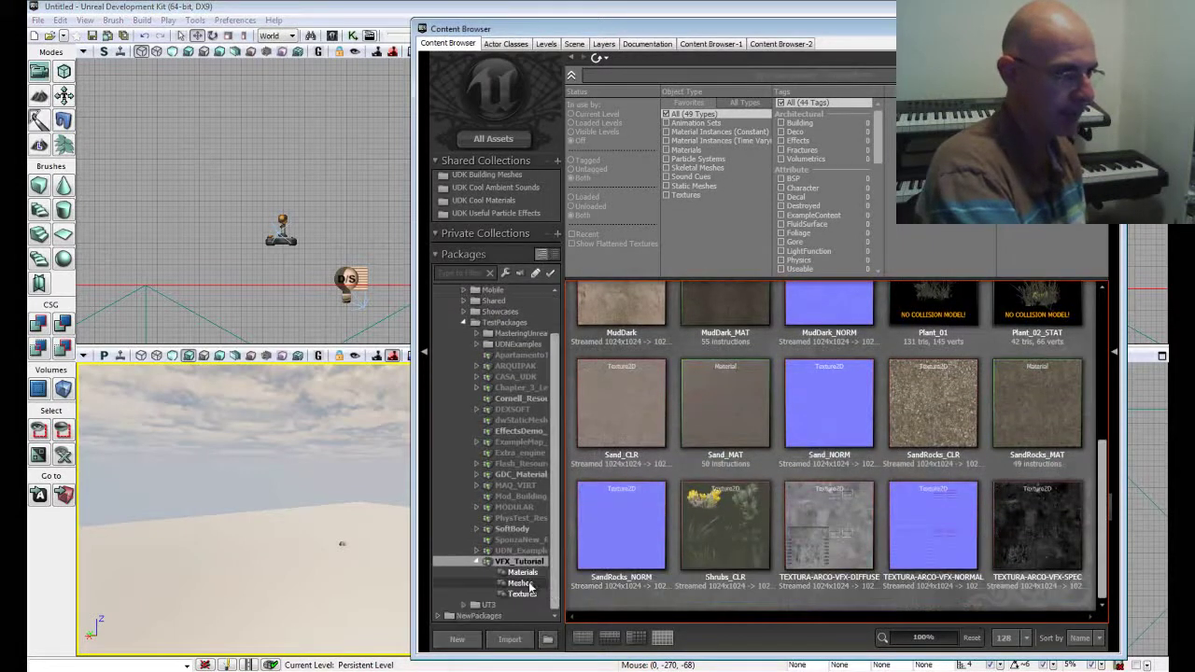
left_click(606, 359)
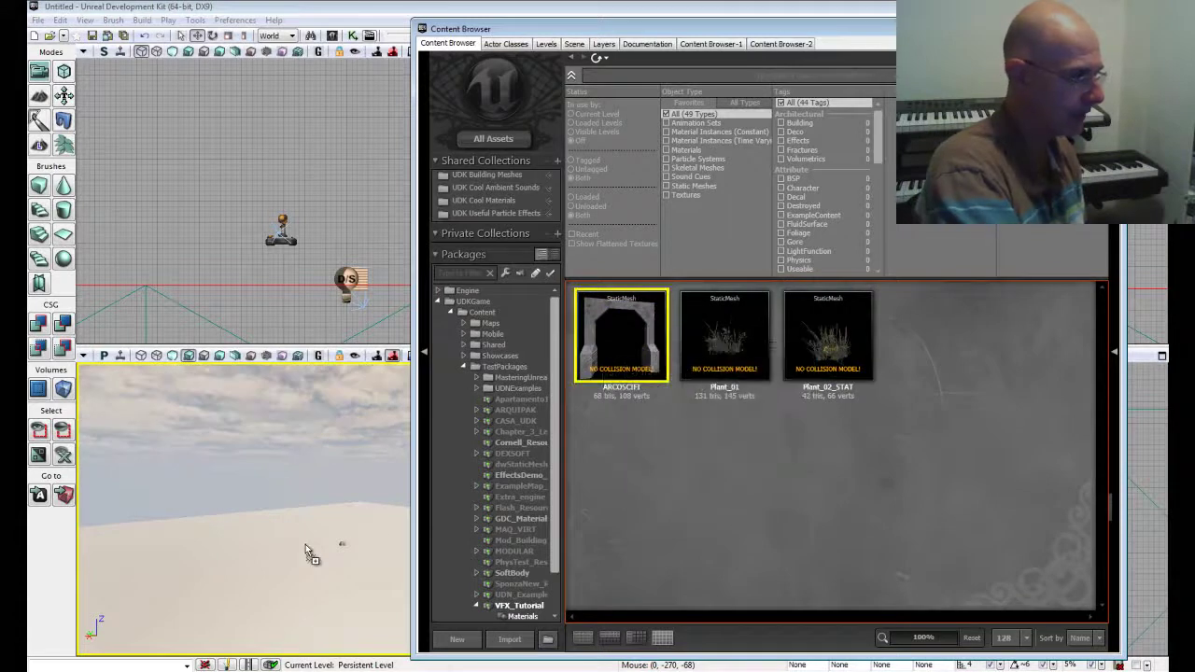
Step: Drop the ARCOSCIFI arch into the perspective viewport, standing on the floor
left_click_drag(305, 544, 305, 544)
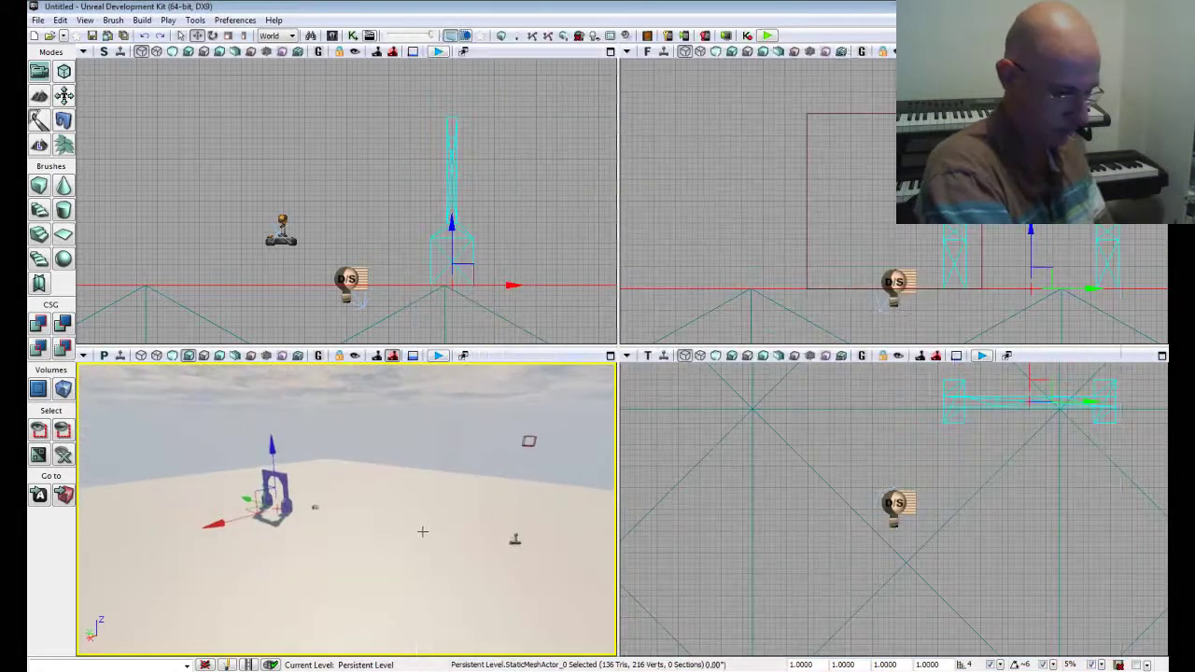
left_click_drag(422, 531, 415, 524)
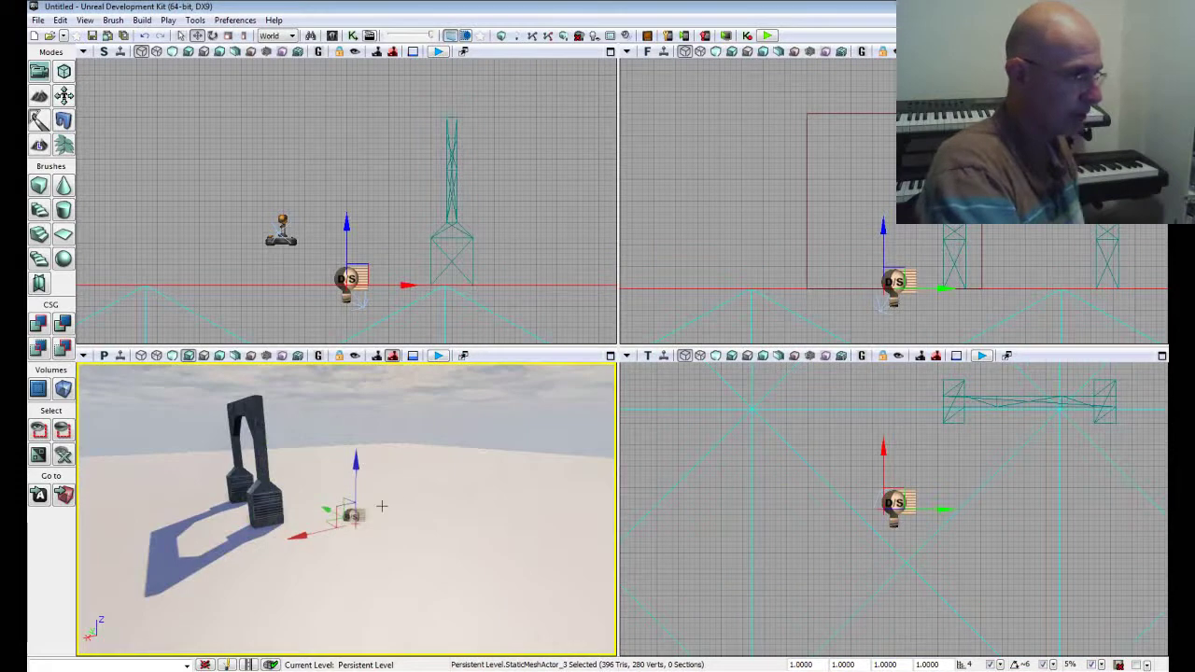
right_click(440, 563)
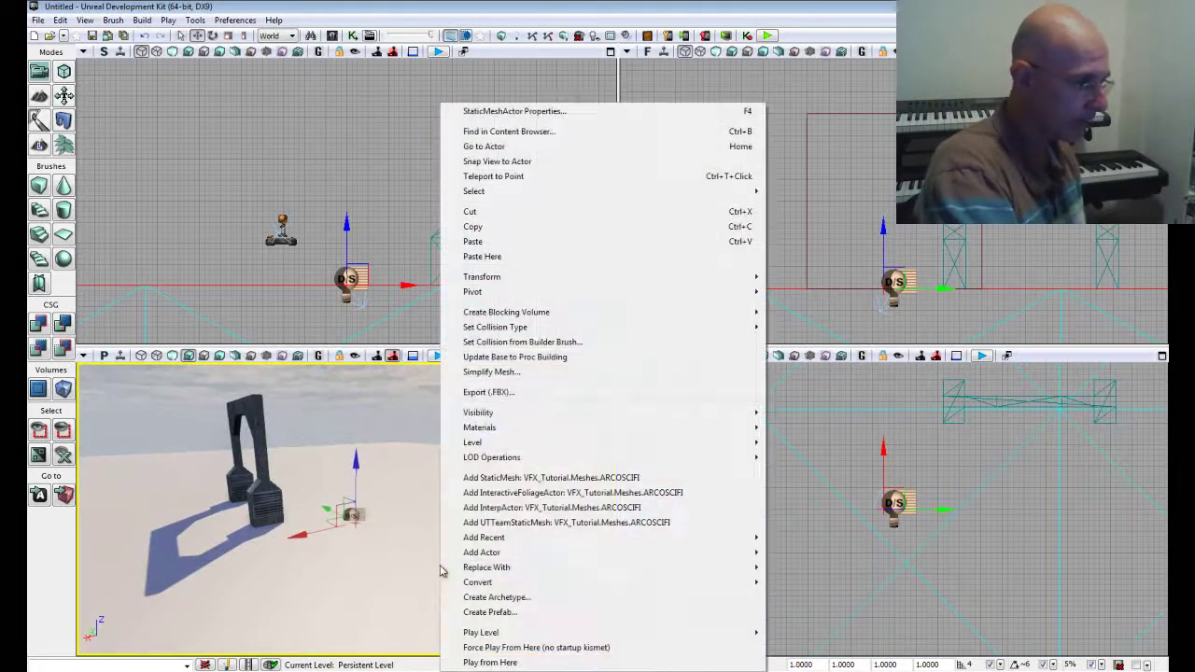
Step: Play from Here and walk forward with W to view the textured concrete arch
left_click(481, 632)
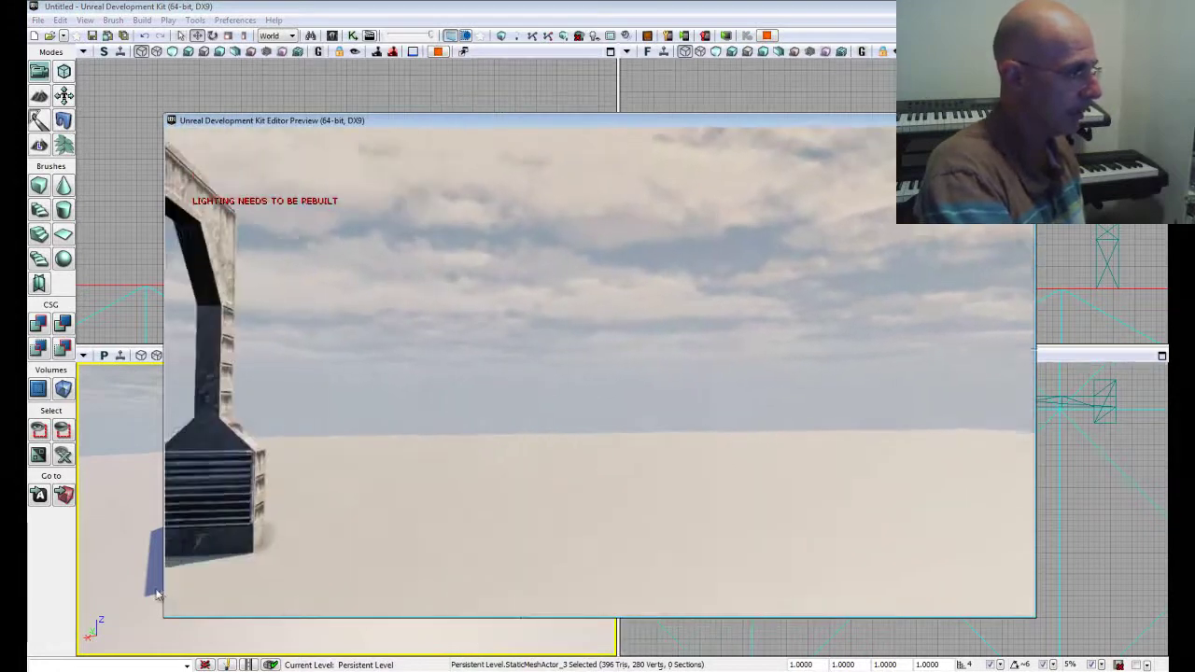
mouse_move(170, 589)
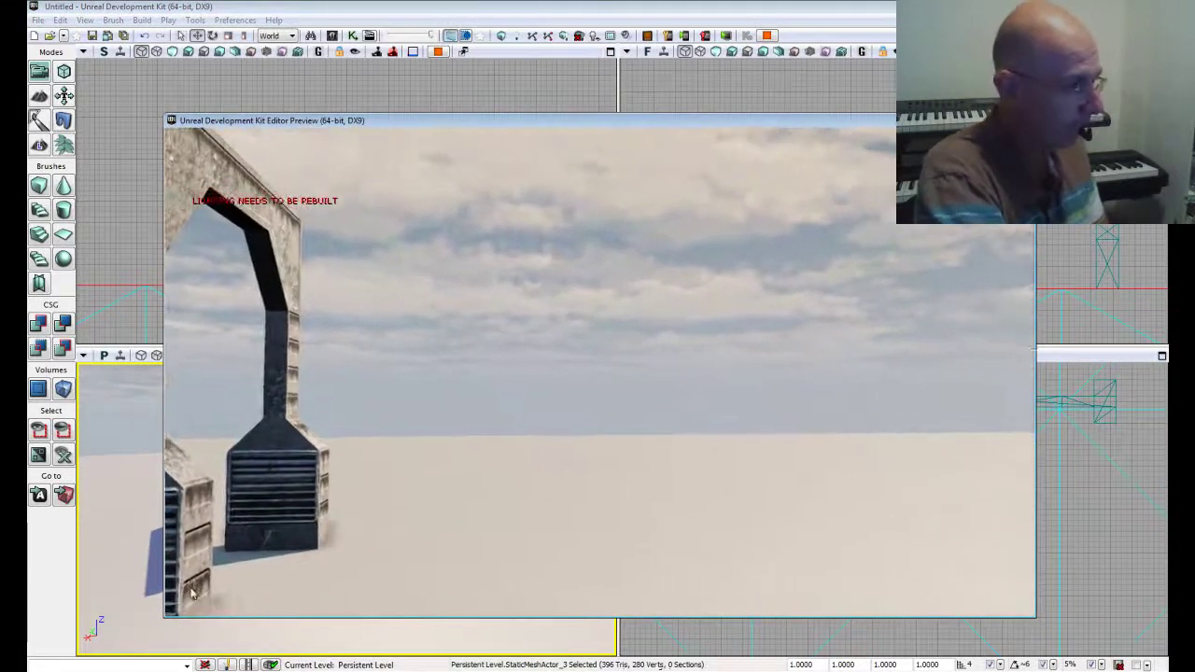
mouse_move(451, 532)
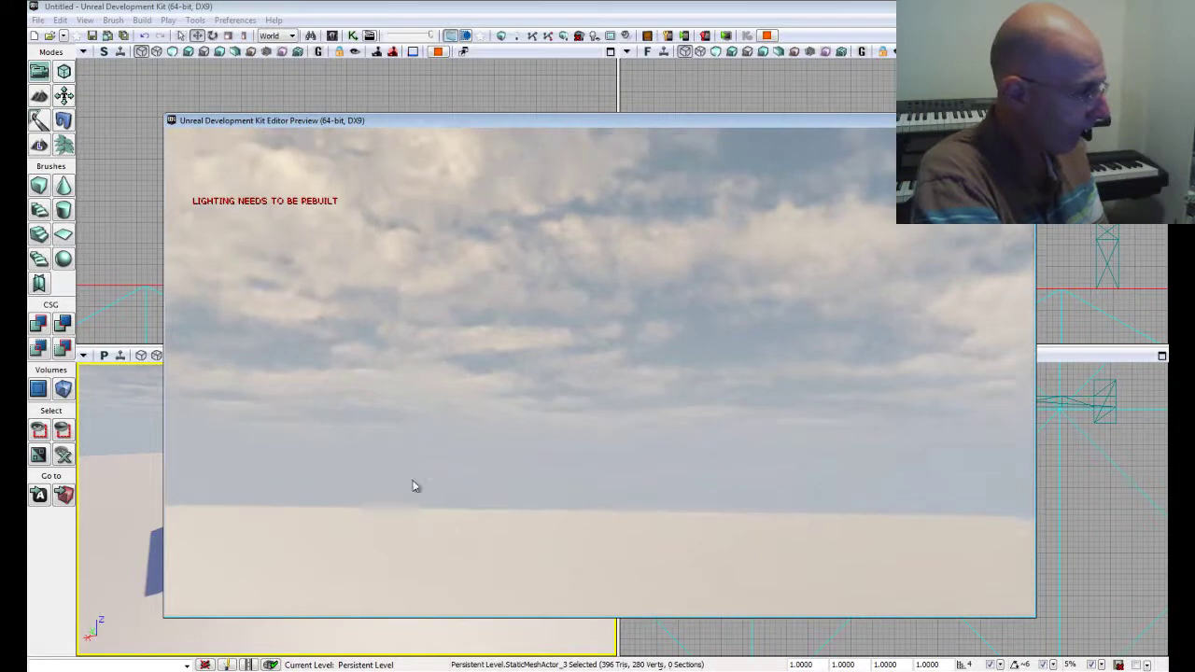
mouse_move(163, 473)
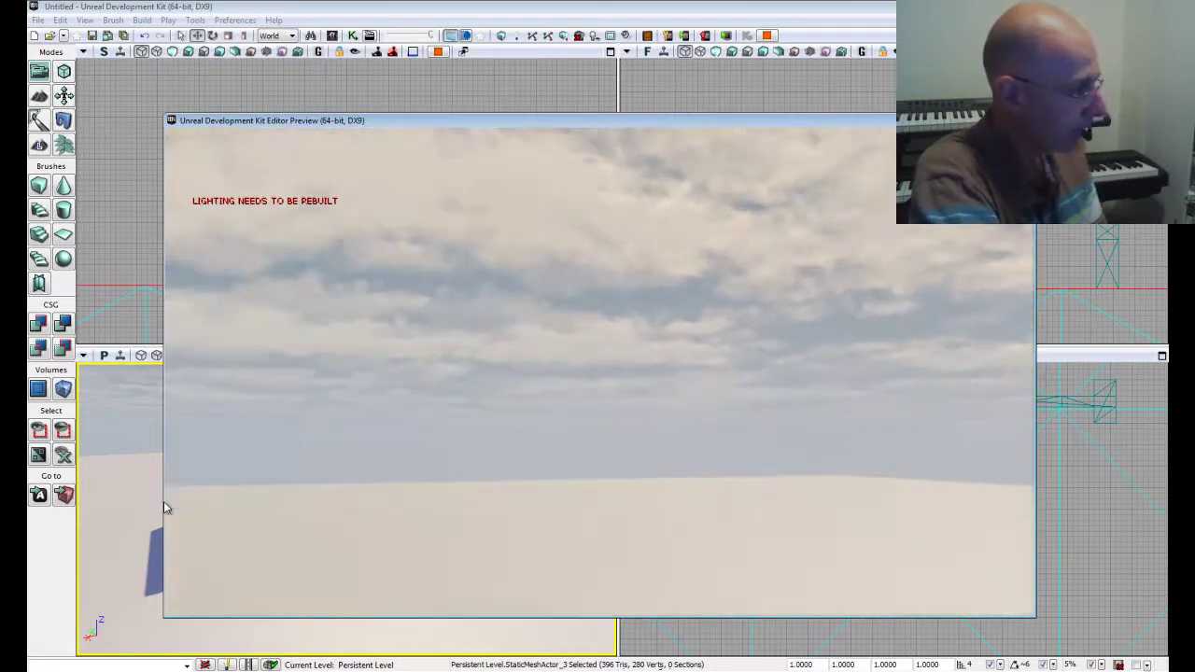
mouse_move(144, 624)
key("w")
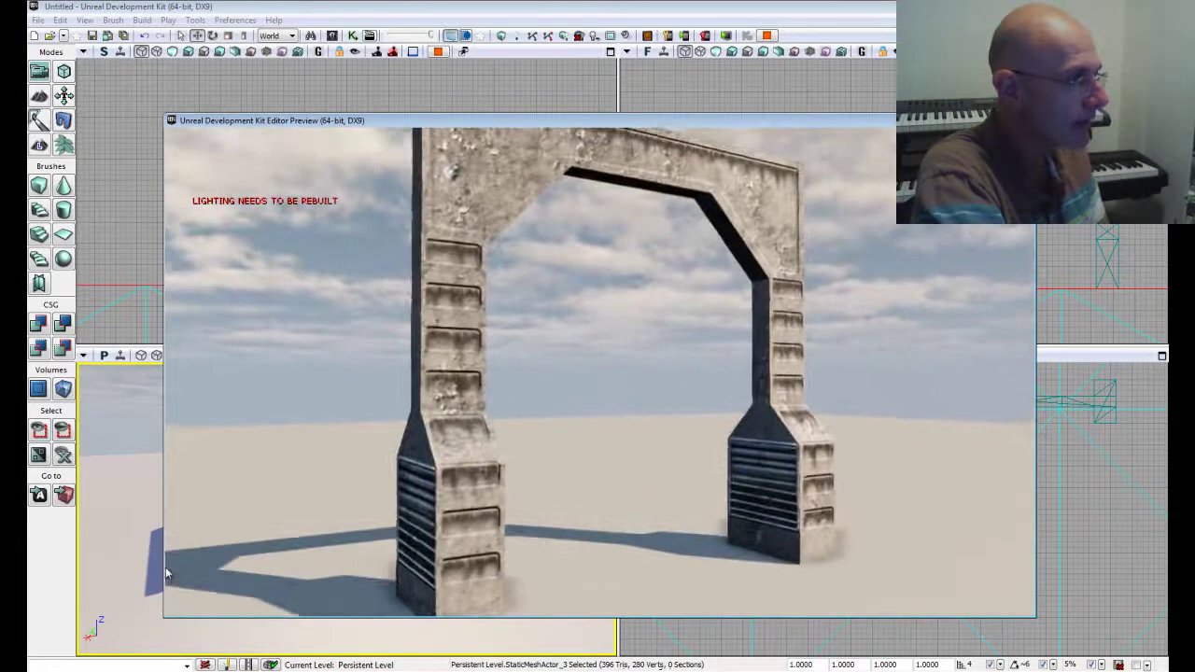
mouse_move(167, 558)
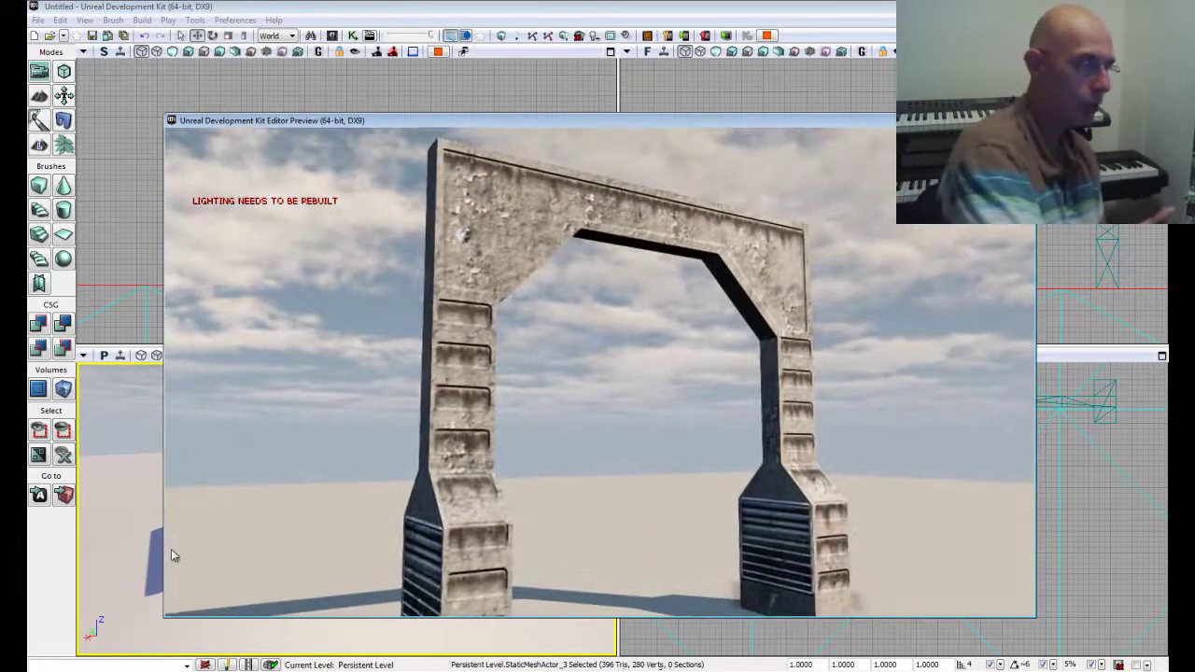